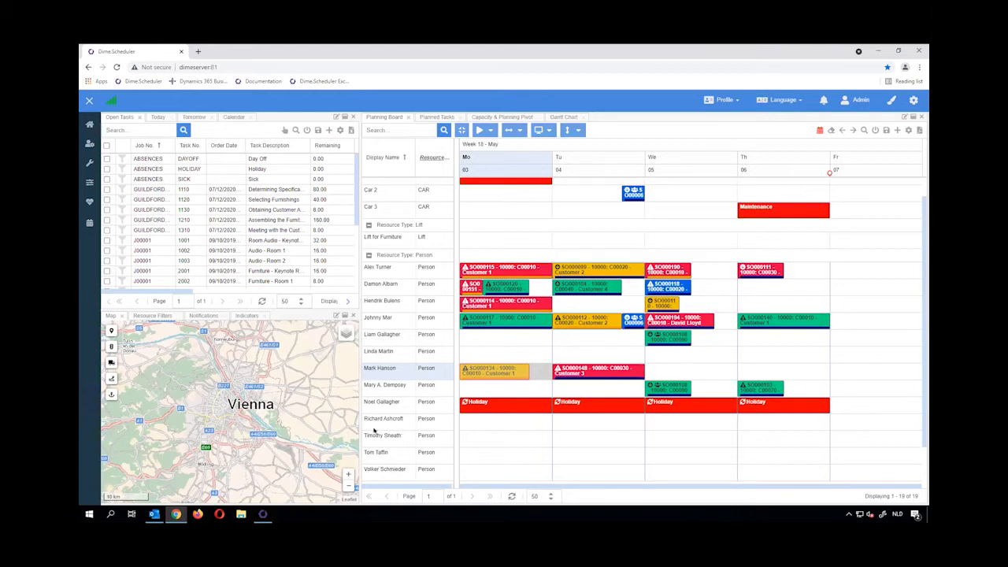
Step: Open the resource card of the person third from last in the Person group and turn on Hide In Planning Board
right_click(393, 432)
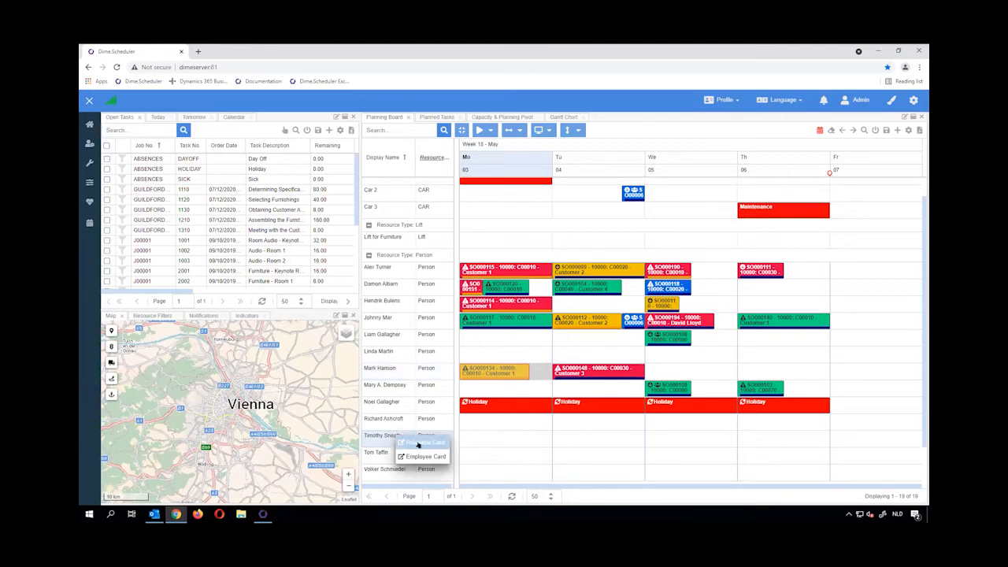
left_click(418, 445)
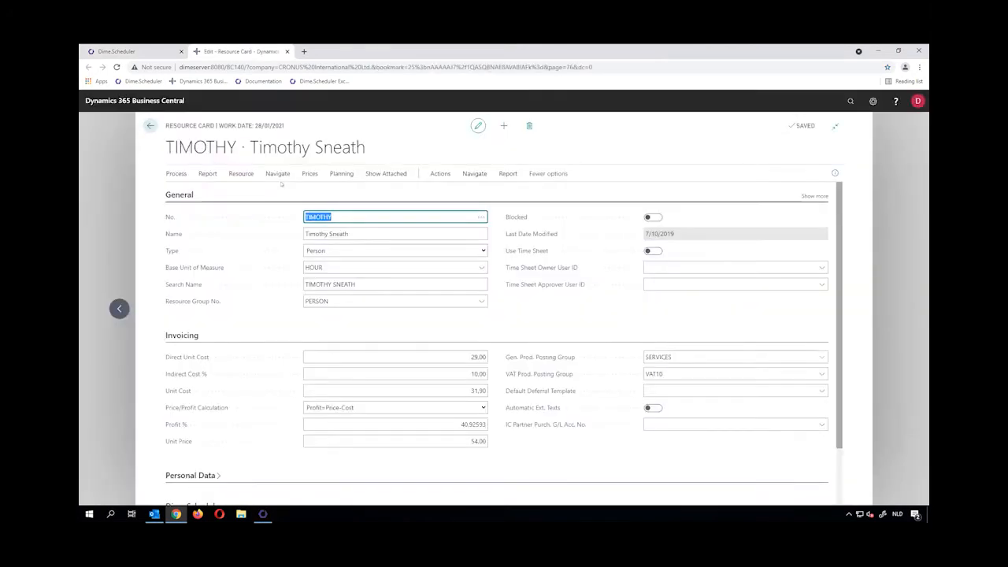
scroll(392, 260, "down", 1)
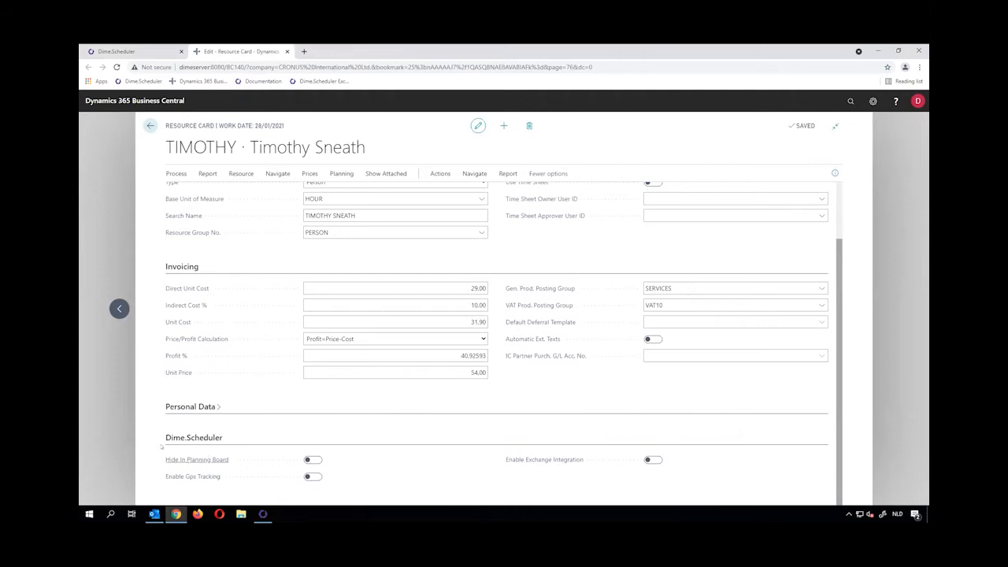
left_click(311, 460)
Step: Send the edited resource to Dime.Scheduler, switch to Dime.Scheduler and refresh the planning board
left_click(437, 175)
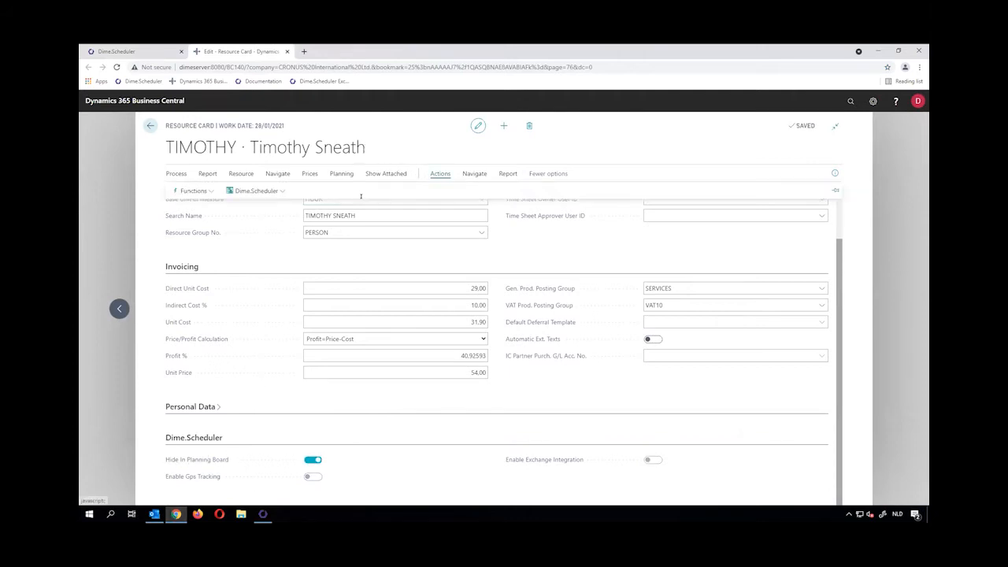
left_click(272, 190)
left_click(259, 207)
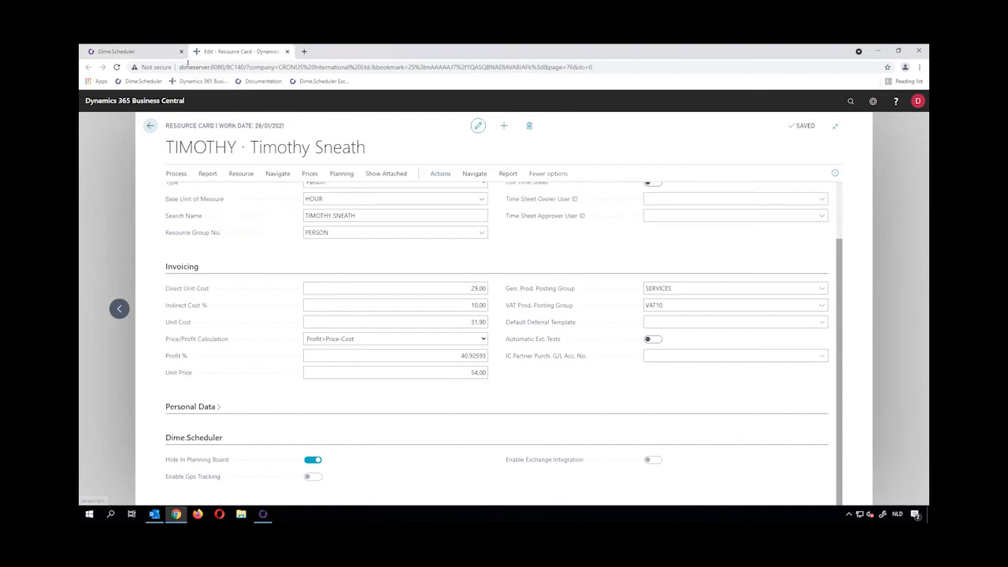
left_click(146, 54)
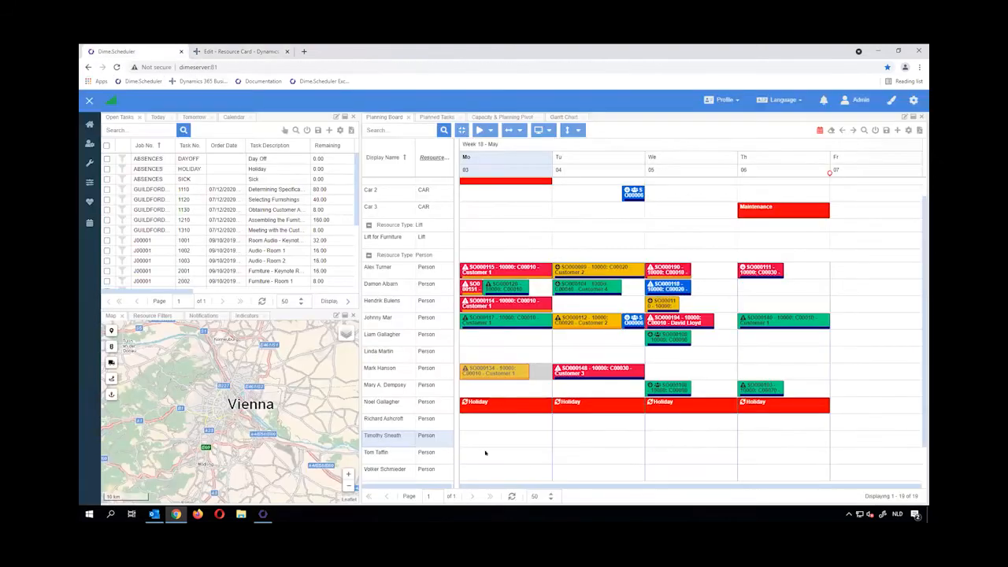
left_click(512, 495)
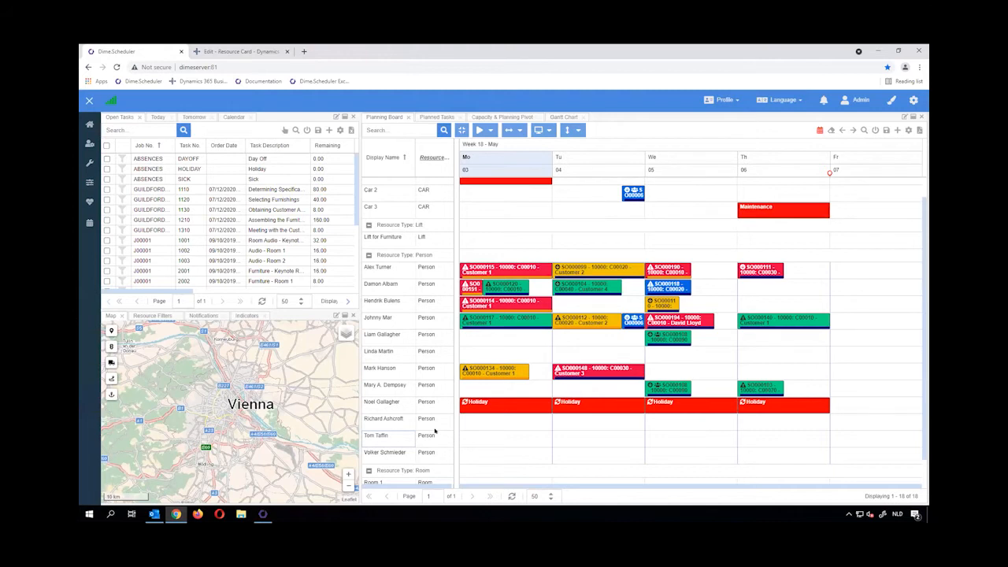
Step: Show the notifications list in place of the map
left_click(203, 316)
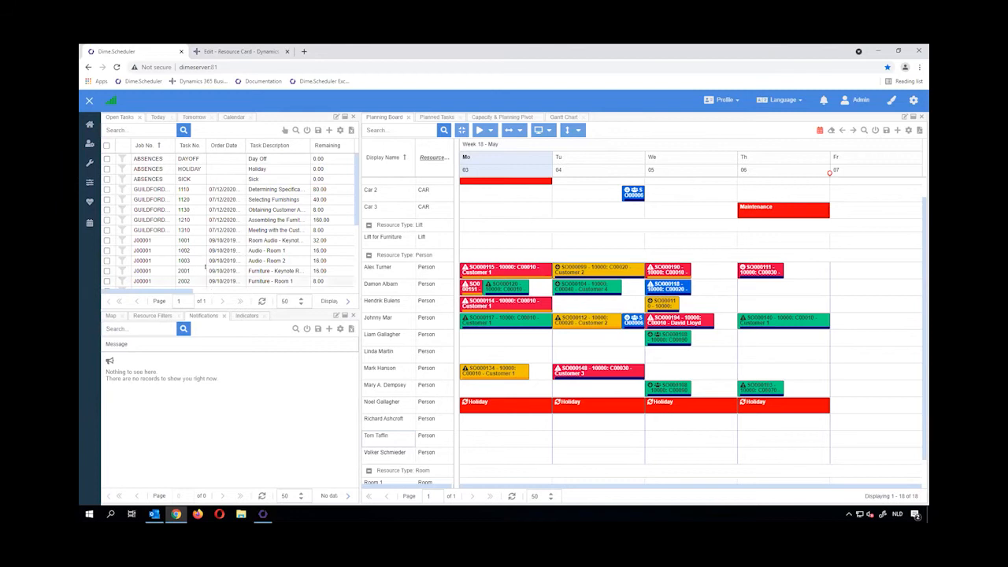
scroll(193, 203, "down", 2)
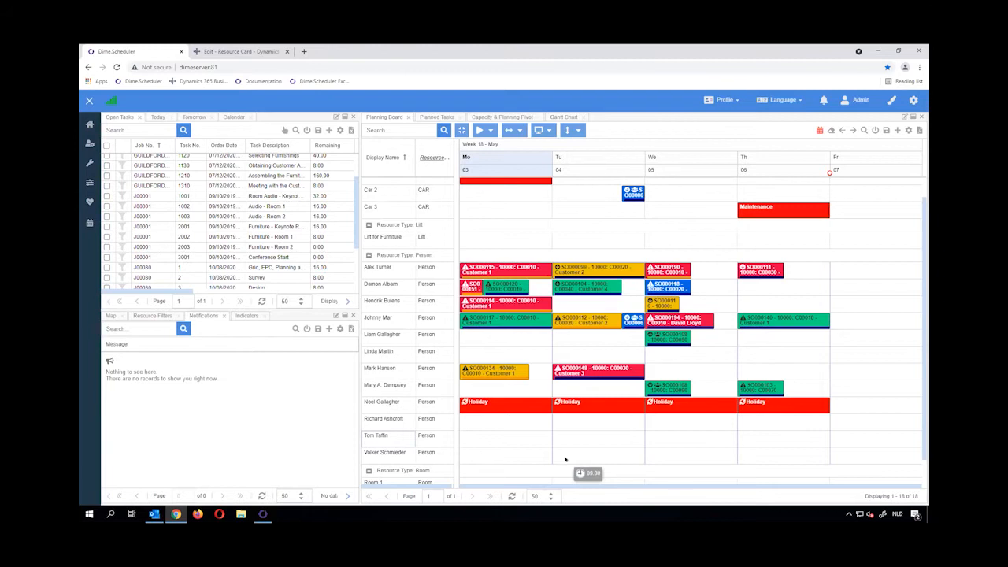
Step: Find the Dime.Scheduler Setup page in Business Central, turn on Notify Appointment Errors and close the setup
left_click(239, 52)
left_click(850, 101)
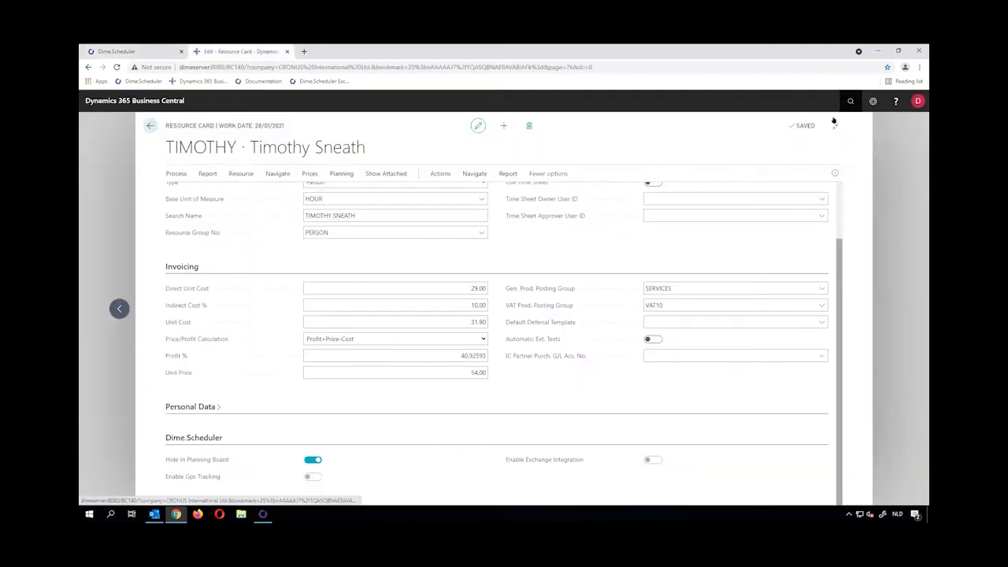
type("scheduler set")
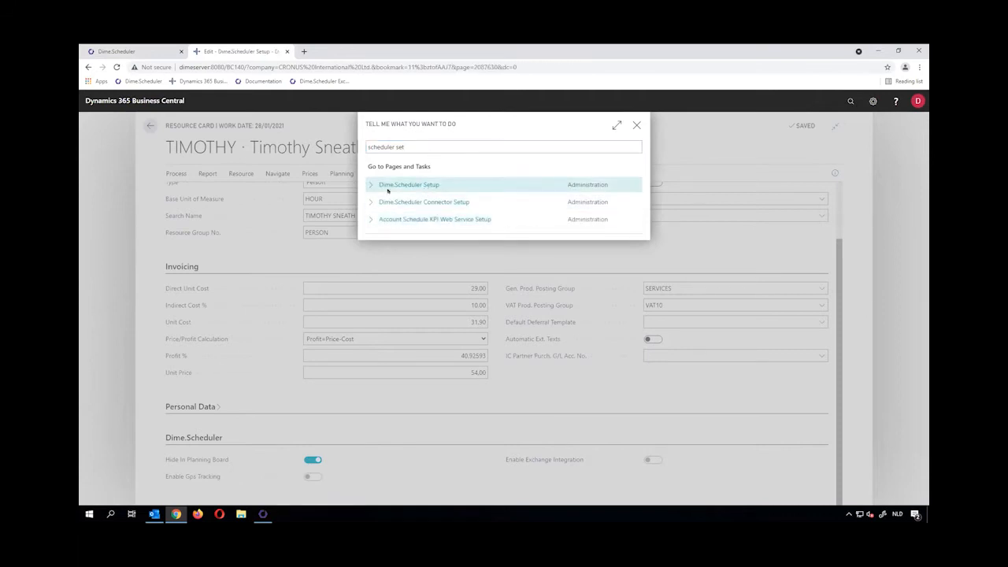
left_click(388, 193)
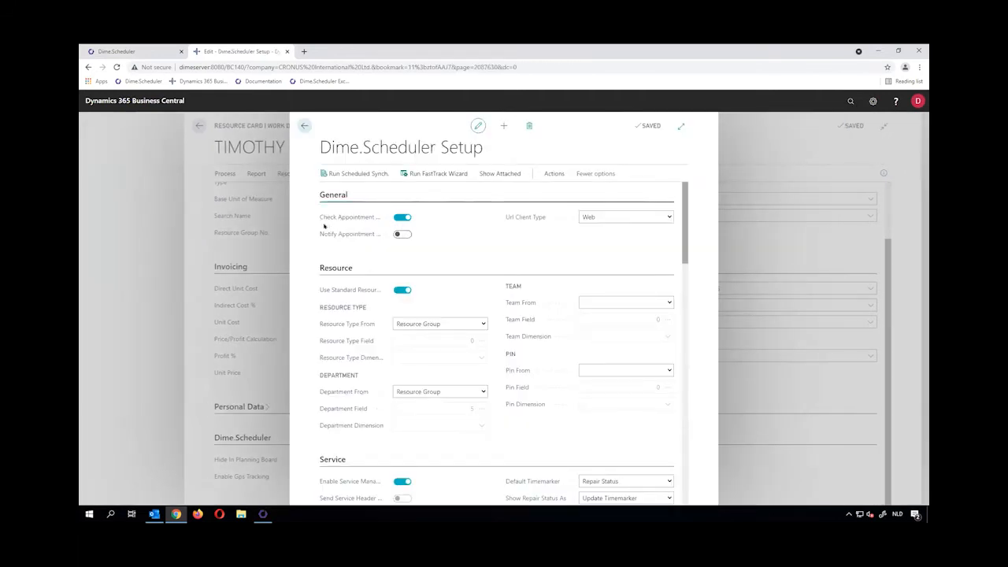
mouse_move(322, 238)
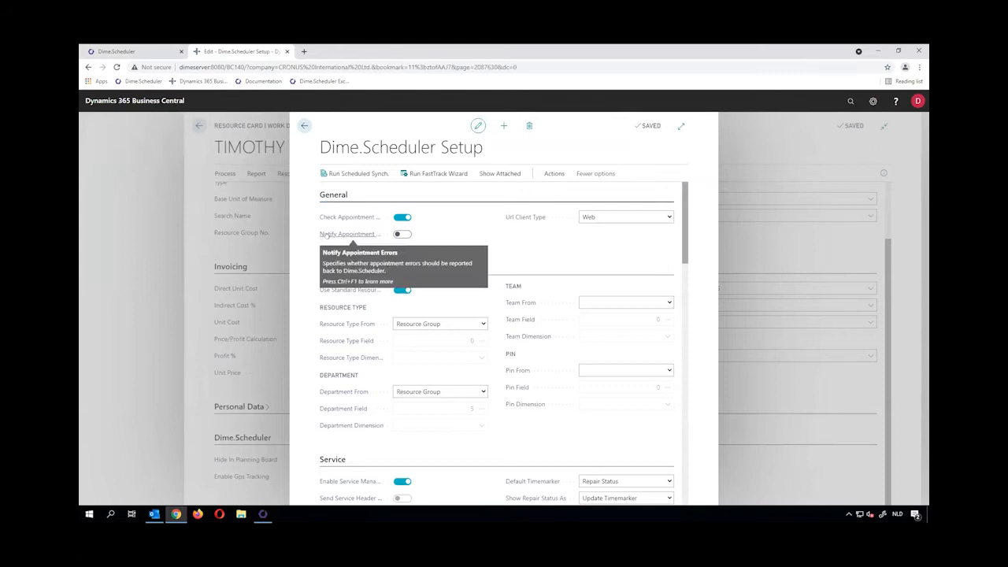
left_click(400, 234)
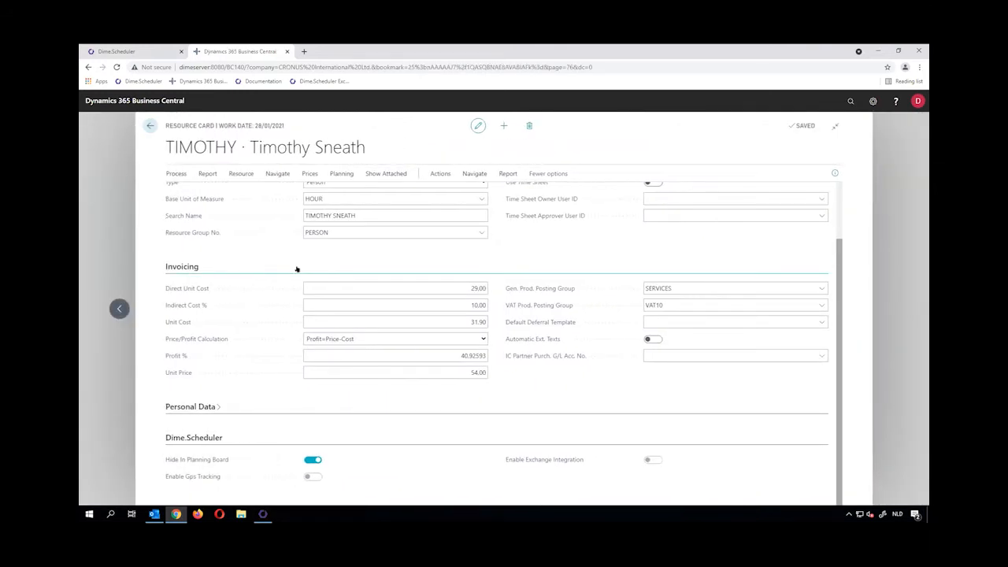
Step: In Dime.Scheduler, plan task 1310 Meeting with the Customer on Wednesday 5 May for the second-to-last person and select the appointment
left_click(135, 51)
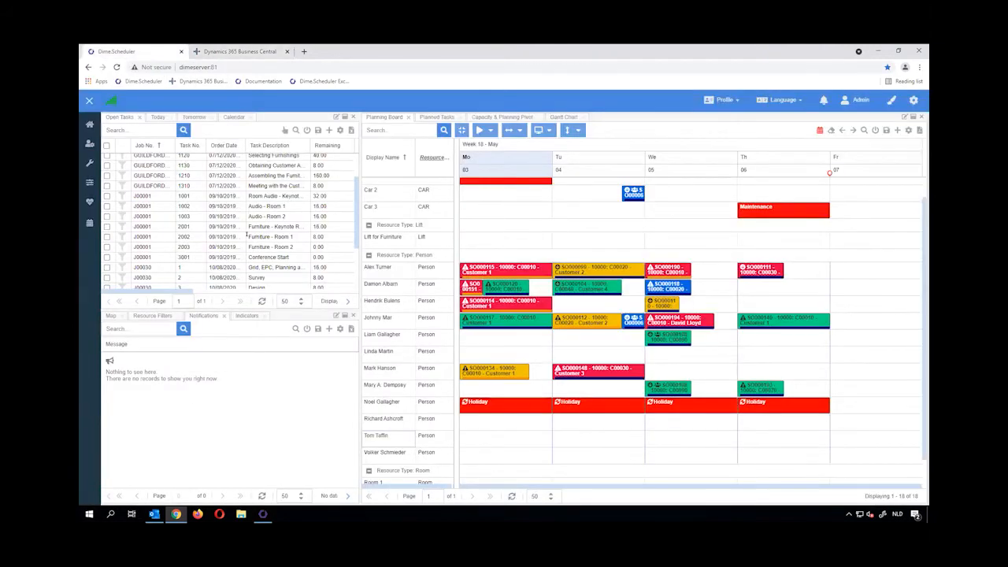
scroll(196, 232, "up", 1)
left_click(188, 231)
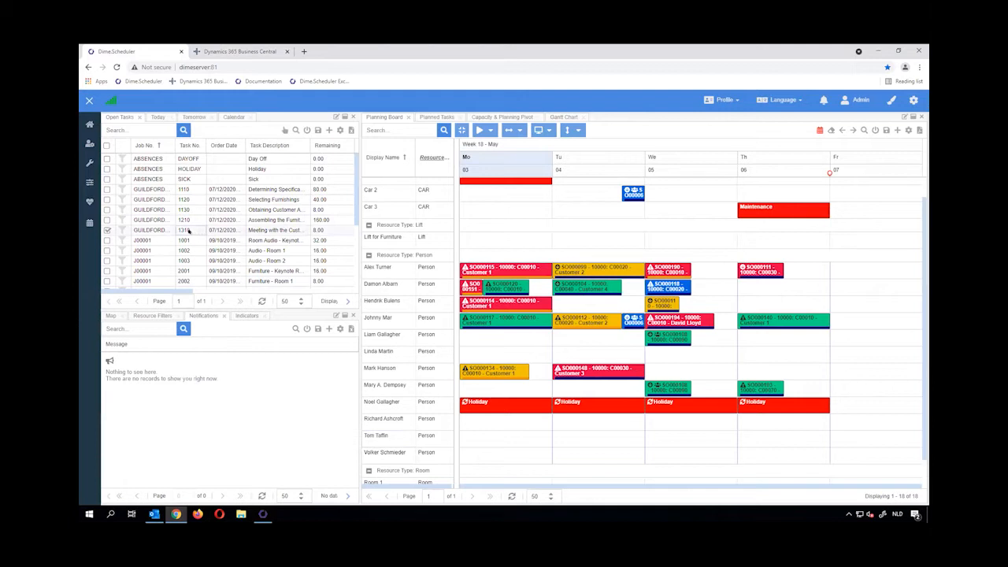
left_click_drag(194, 228, 646, 438)
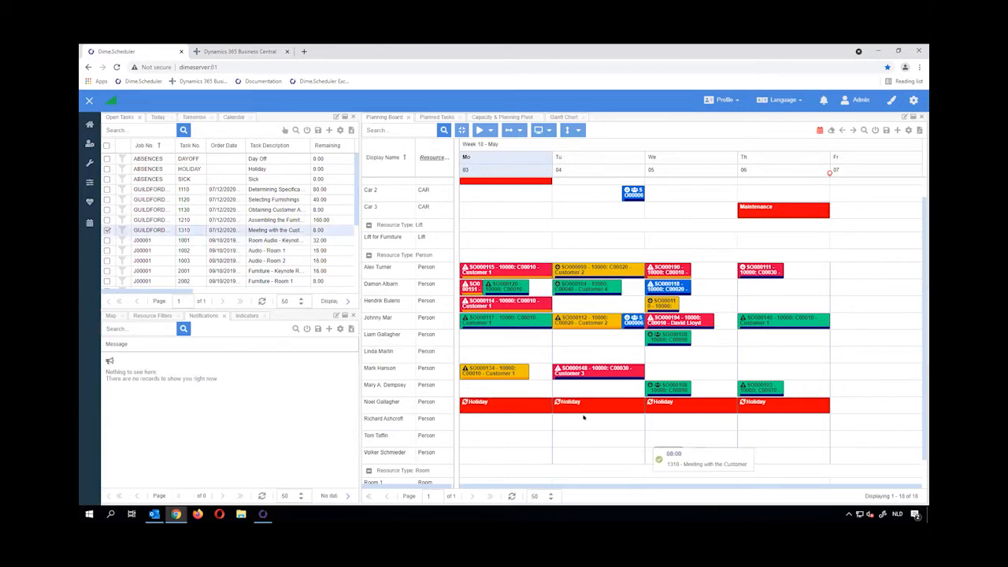
left_click_drag(584, 417, 647, 438)
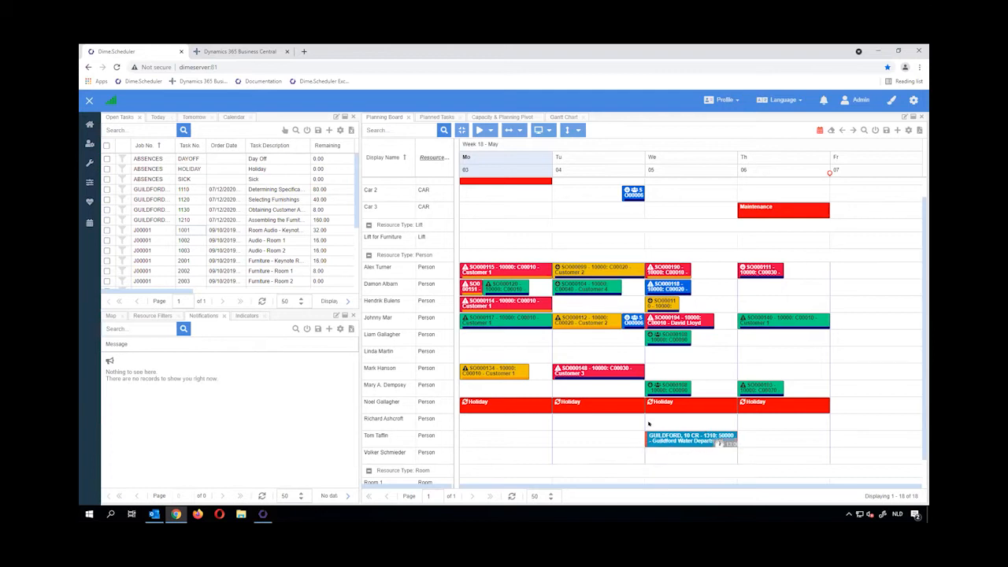
mouse_move(643, 442)
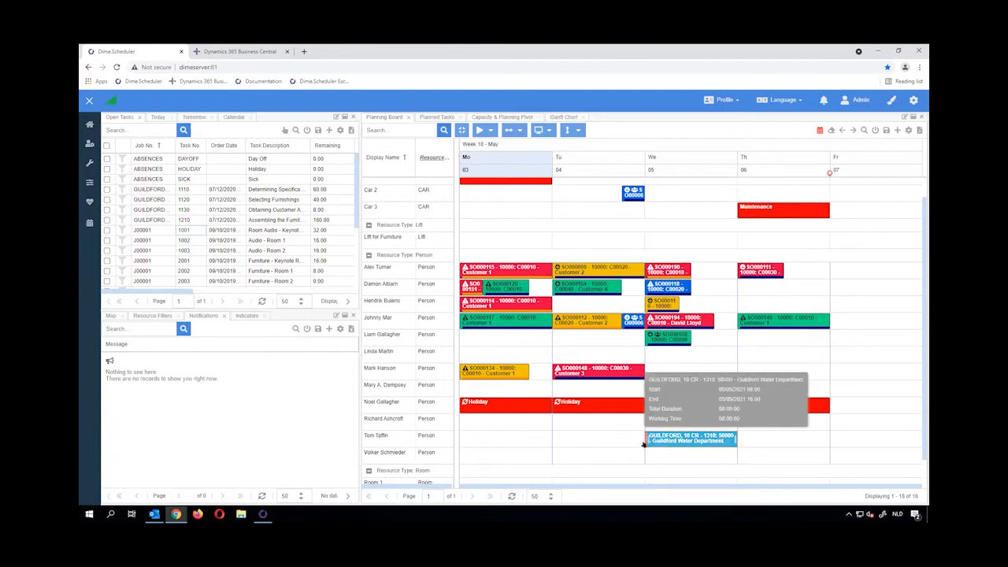
left_click(631, 447)
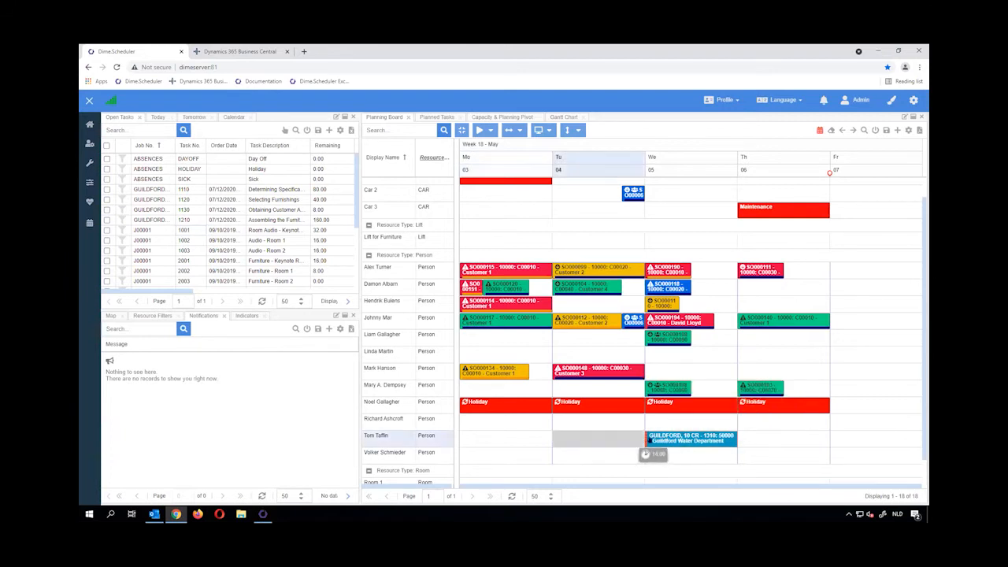
mouse_move(670, 442)
left_click(685, 441)
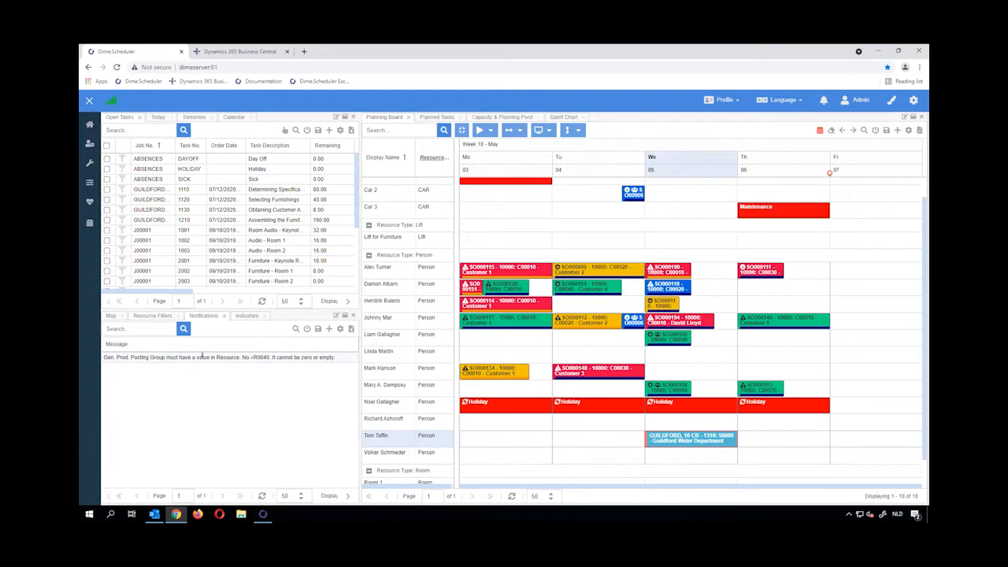
Step: Open the resource card of the person assigned to the Guildford appointment, set Gen. Prod. Posting Group to SERVICES and close the card
right_click(389, 444)
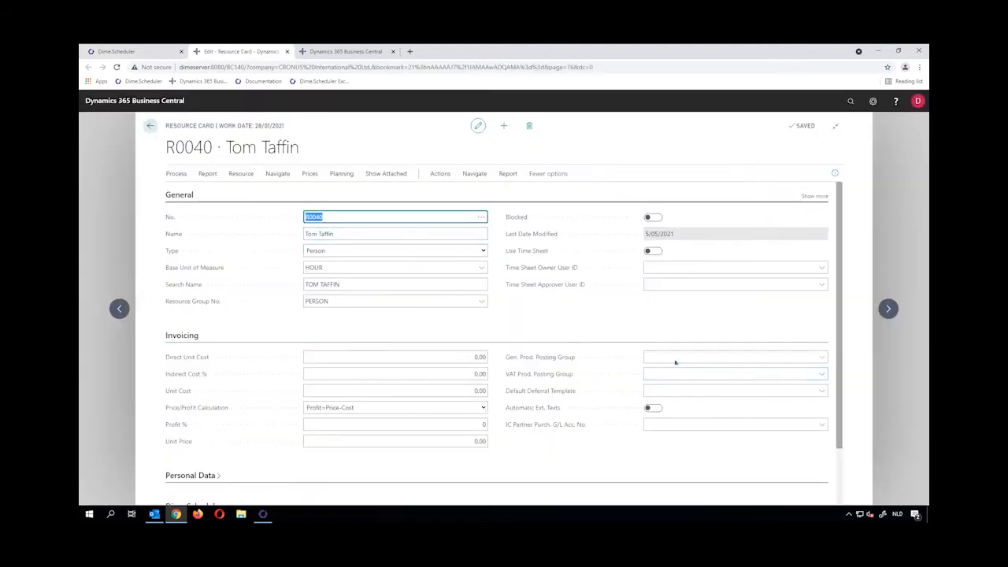
left_click(669, 356)
type("setup")
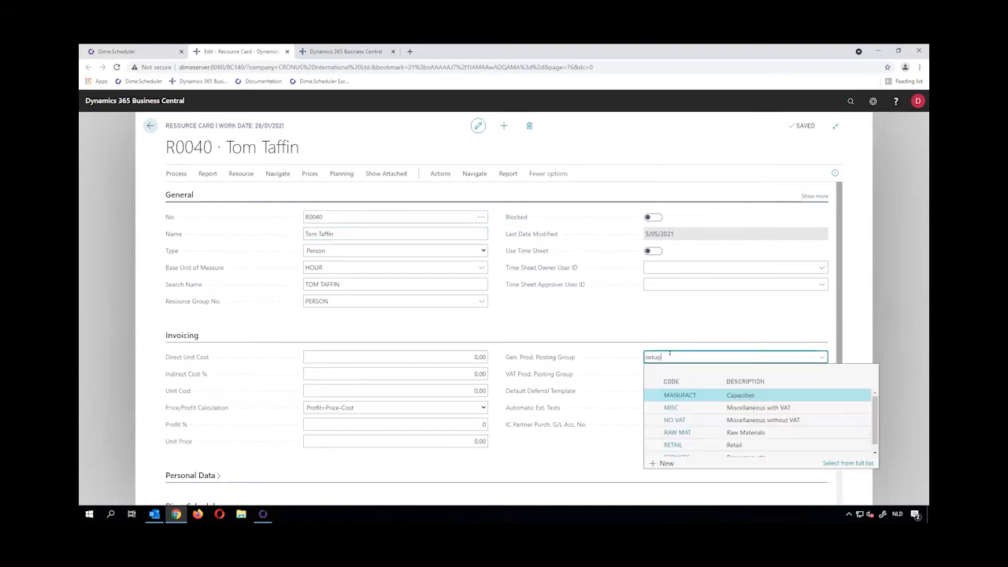
key("Tab")
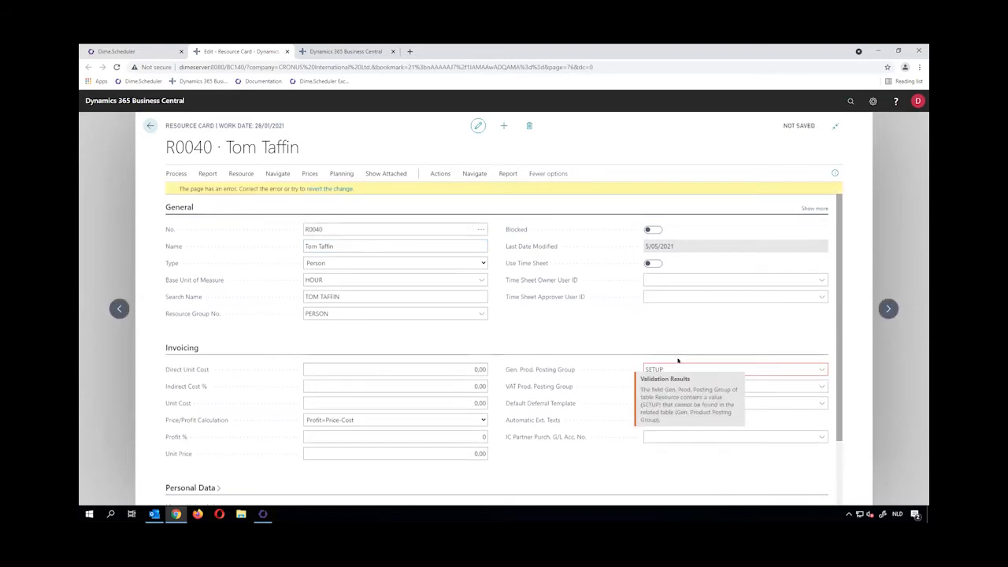
type("SERVICES")
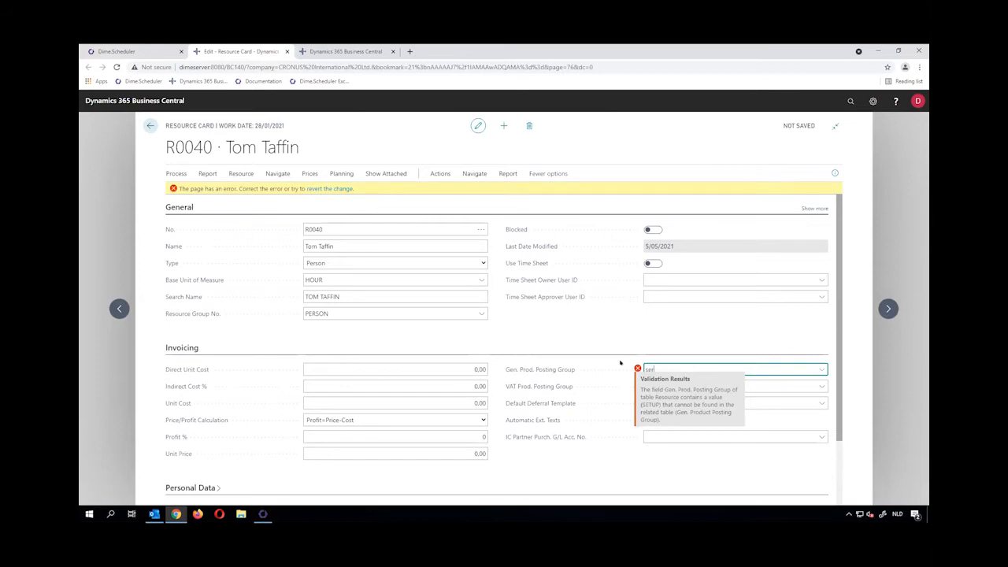
key("Tab")
left_click(151, 125)
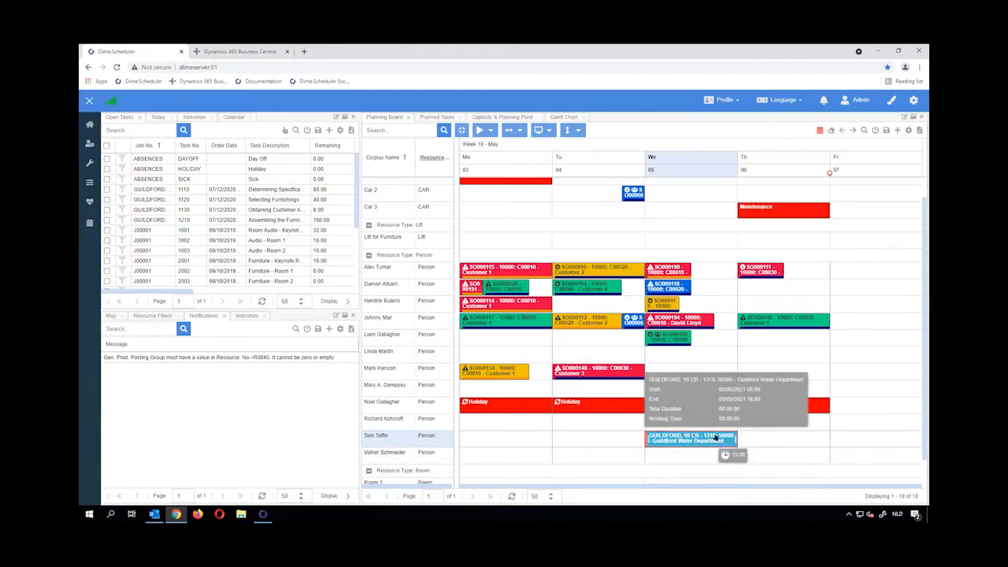
Step: Open the Guildford Water Department appointment in Dime.Scheduler and save it again without changes
double_click(669, 439)
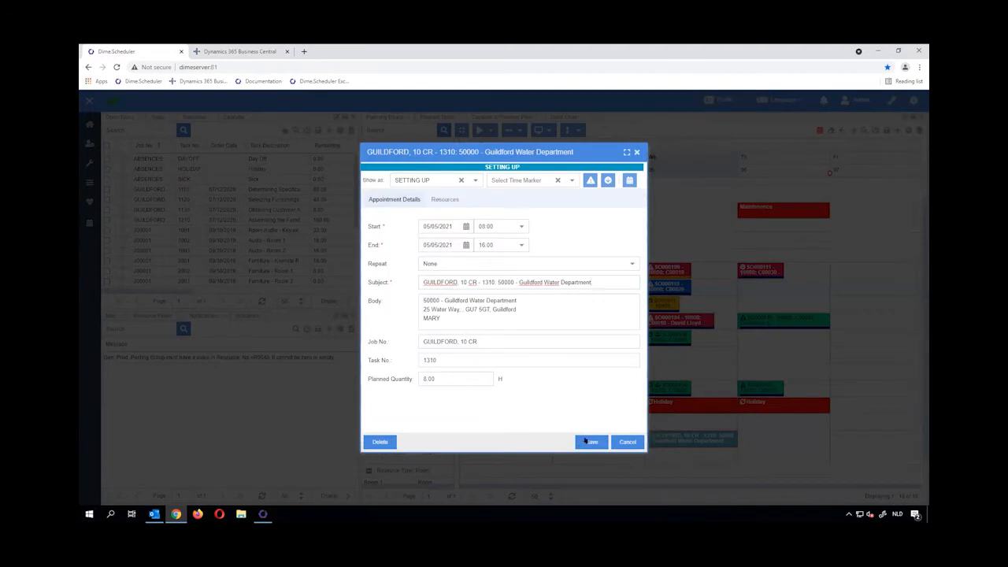
left_click(586, 442)
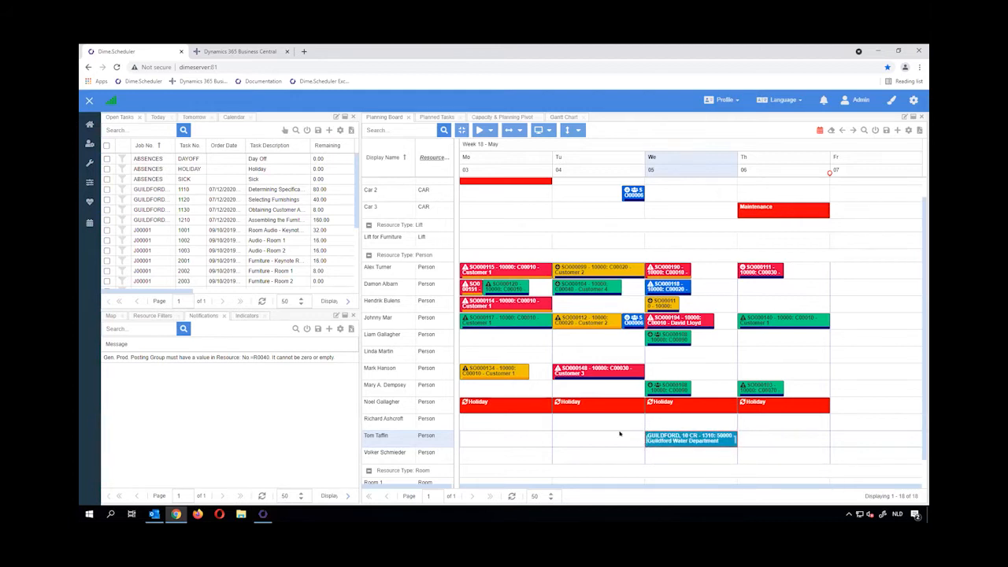
left_click_drag(622, 435, 640, 446)
left_click(680, 438)
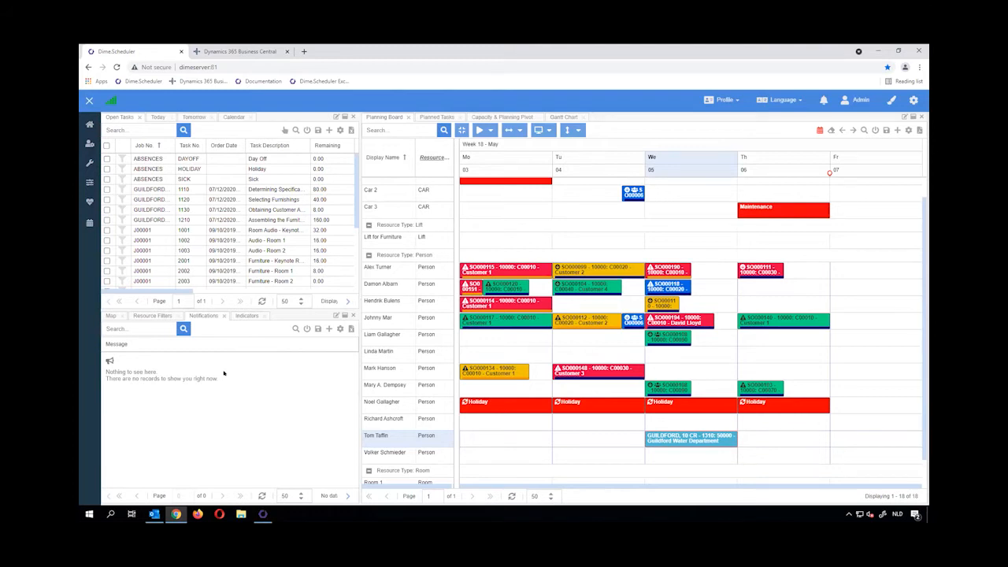
Step: Find the Jobs list in Business Central, open the GUILDFORD, 10 CR job card and view its Dime.Scheduler settings
left_click(237, 50)
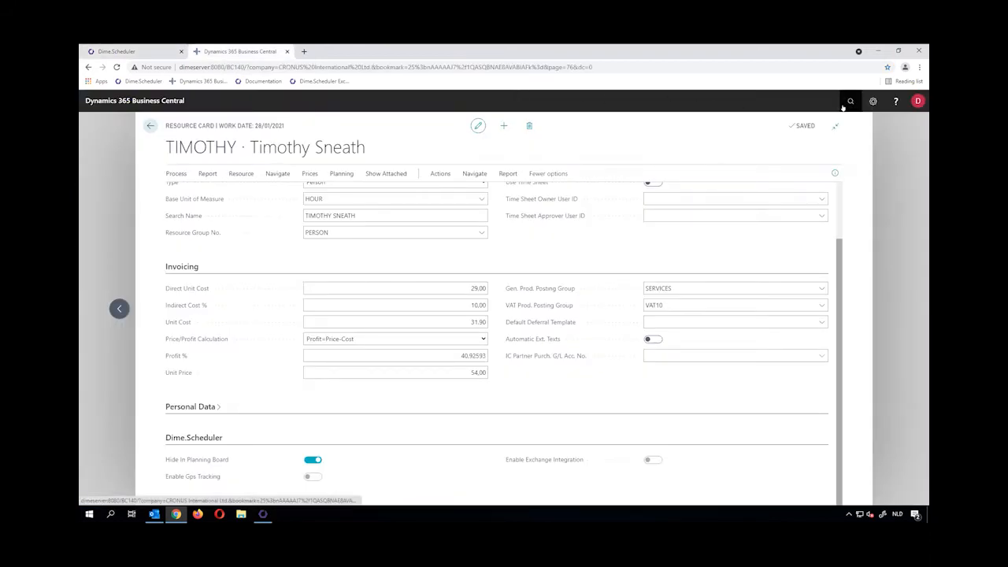
left_click(847, 103)
type("b")
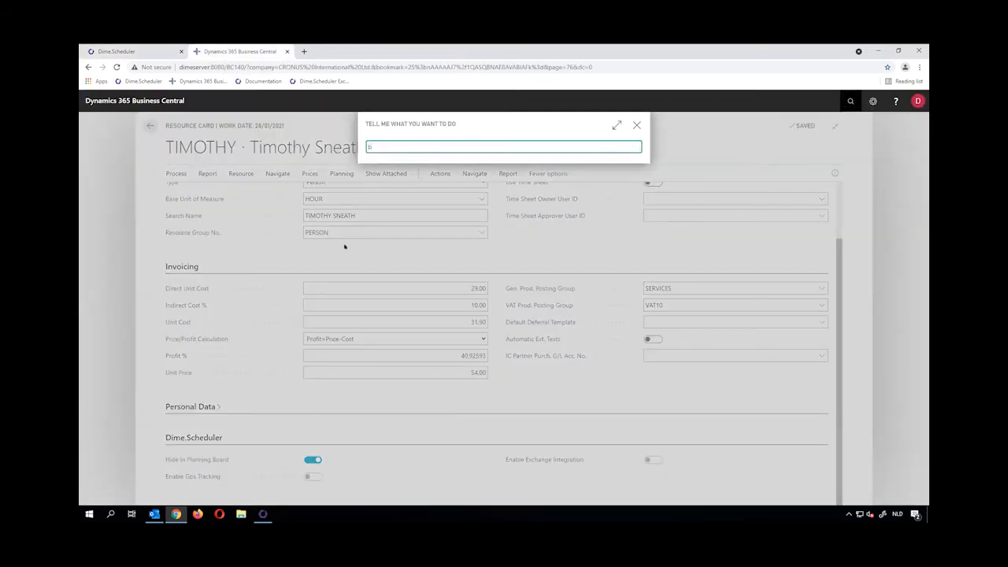
type("ob")
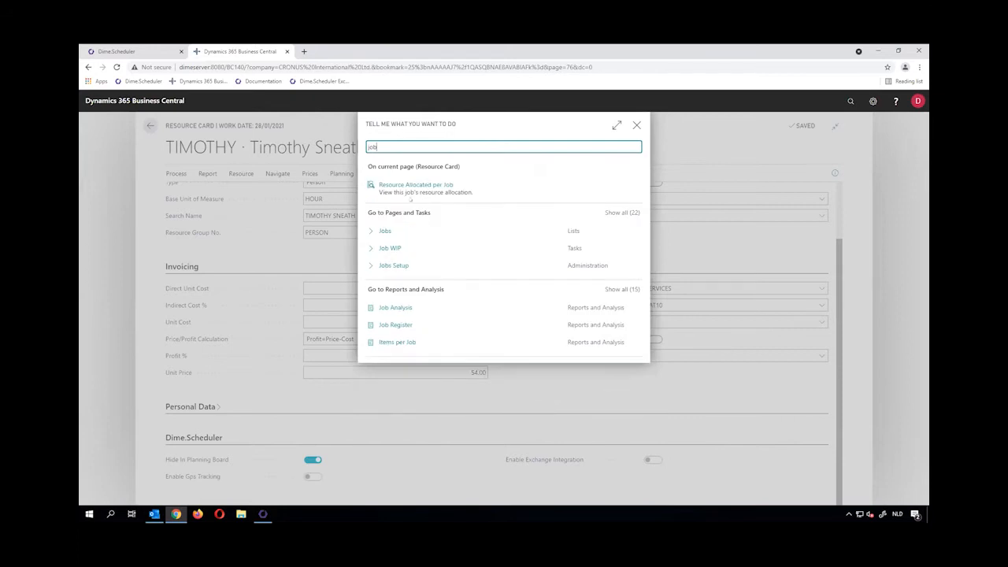
left_click(381, 230)
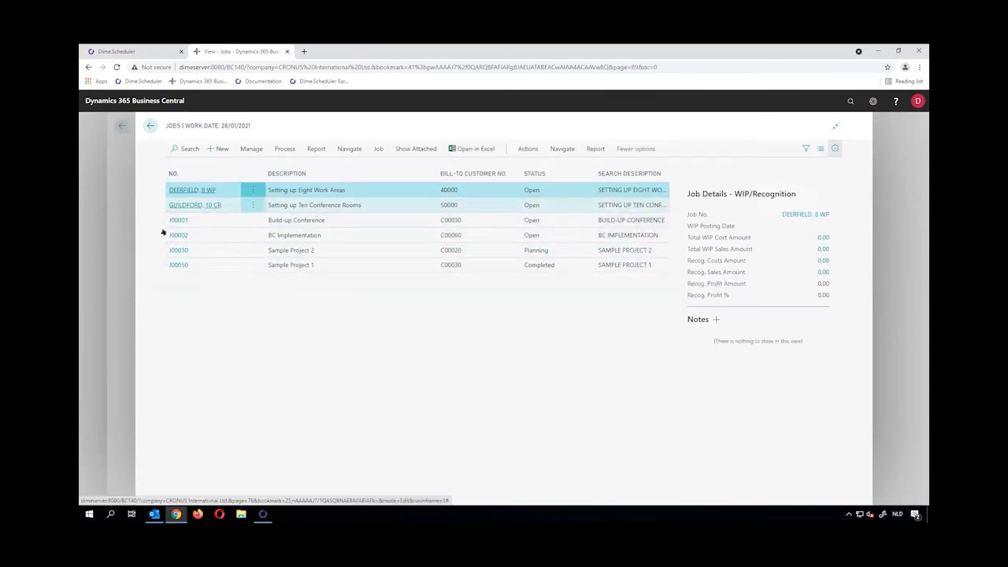
left_click(188, 205)
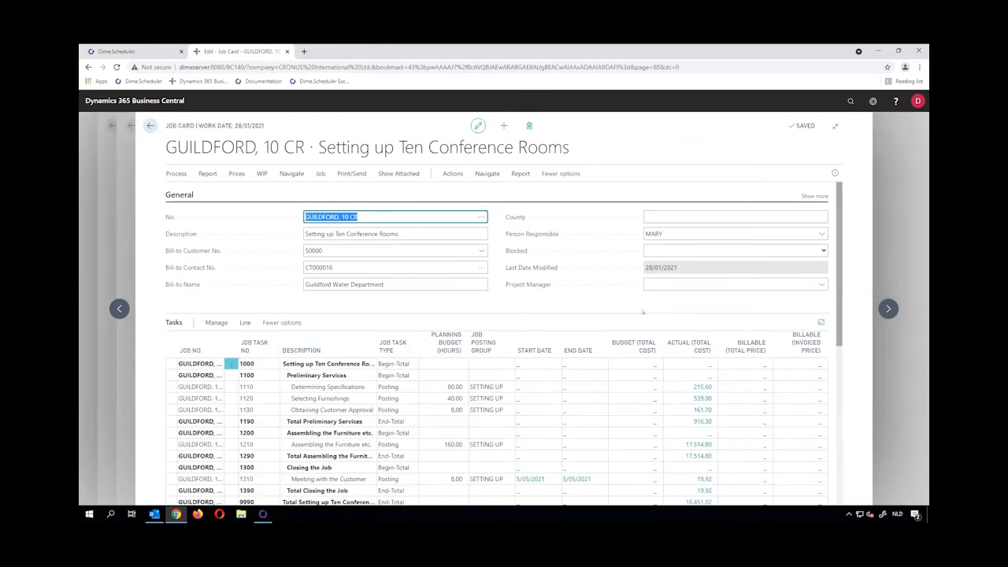
scroll(641, 311, "down", 5)
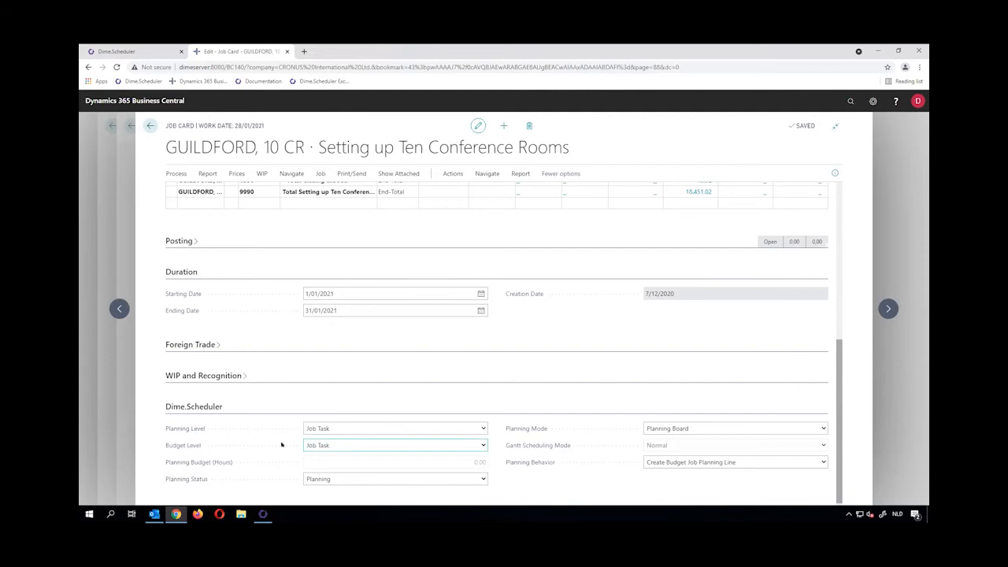
Step: Examine the Planning Level options on the GUILDFORD, 10 CR job card and compare them with the job's task lines
mouse_move(179, 432)
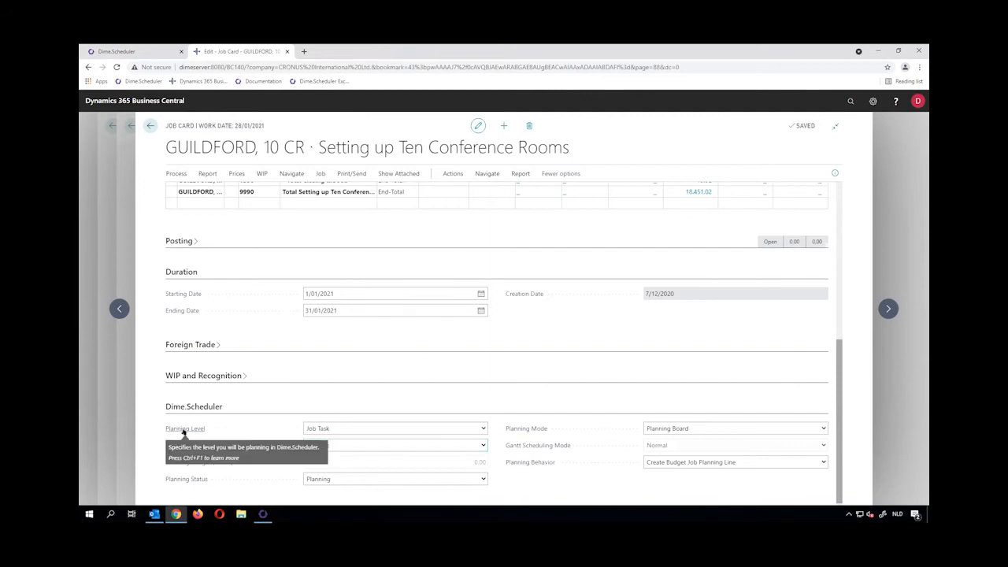
left_click(346, 426)
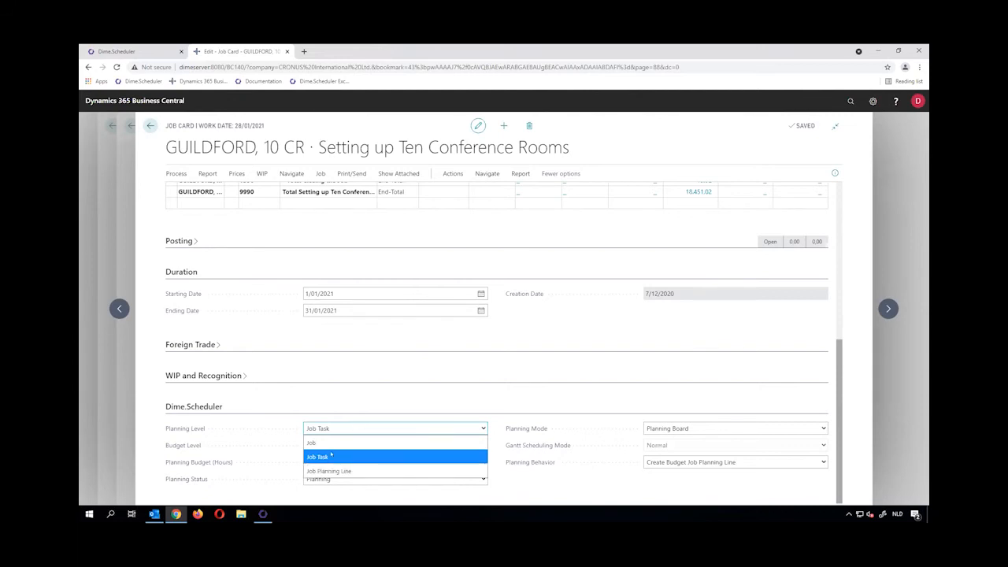
left_click(324, 228)
scroll(324, 227, "up", 1)
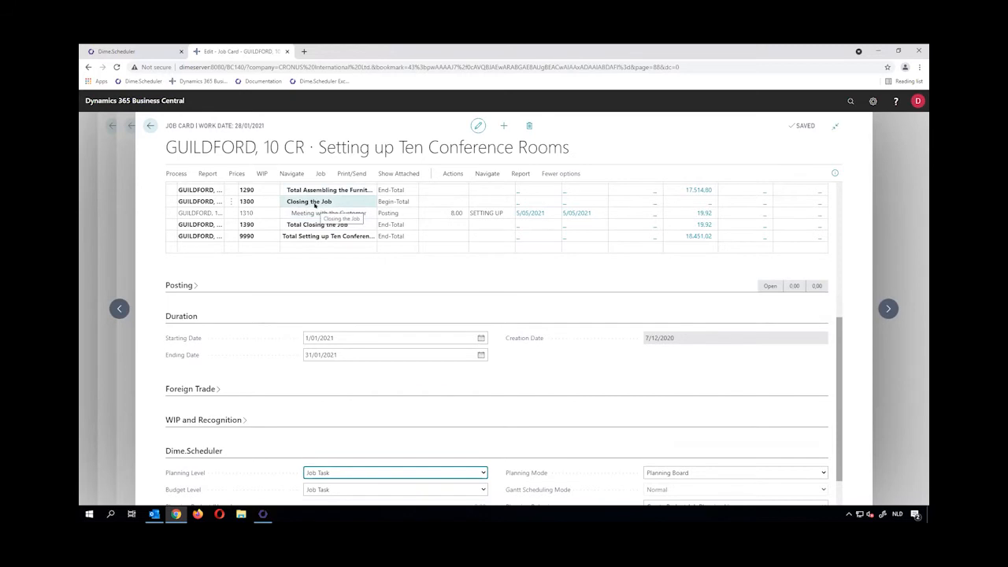
scroll(431, 338, "down", 1)
left_click(371, 429)
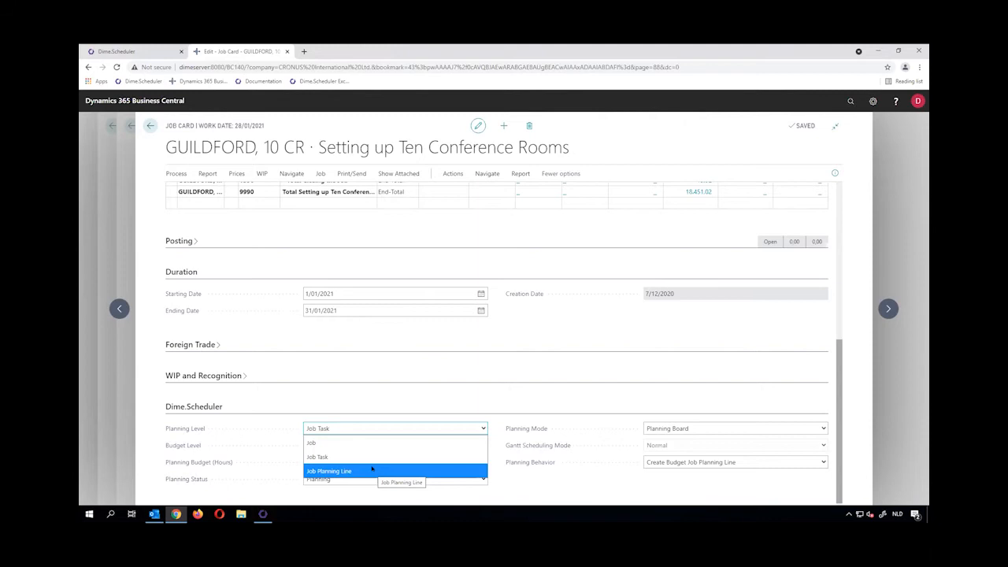
left_click(152, 425)
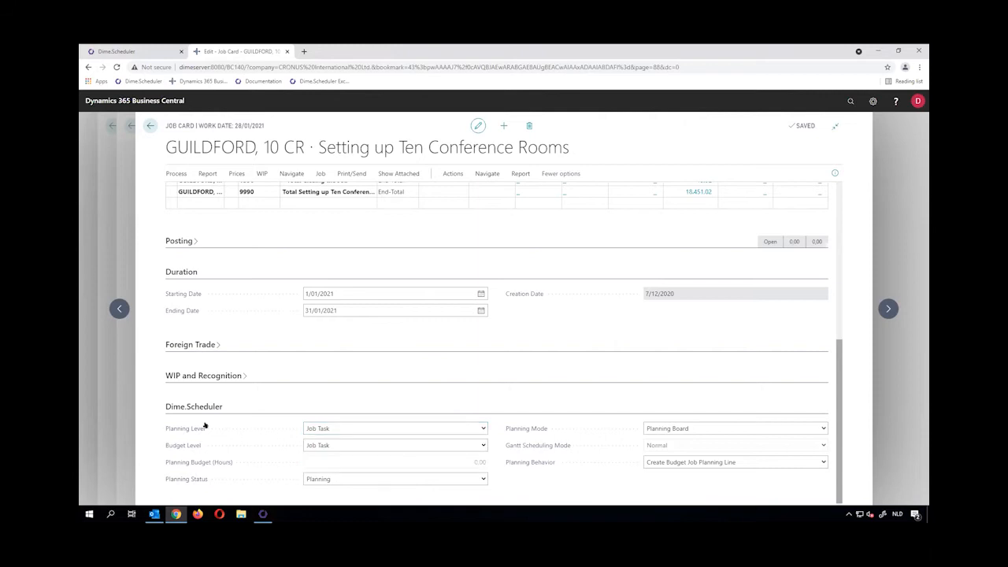
mouse_move(202, 426)
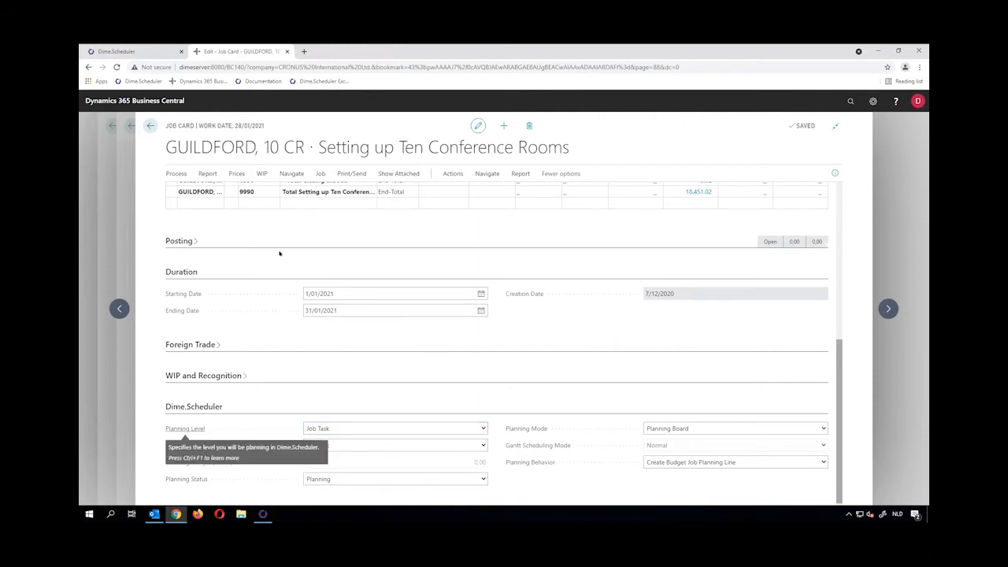
scroll(322, 247, "up", 1)
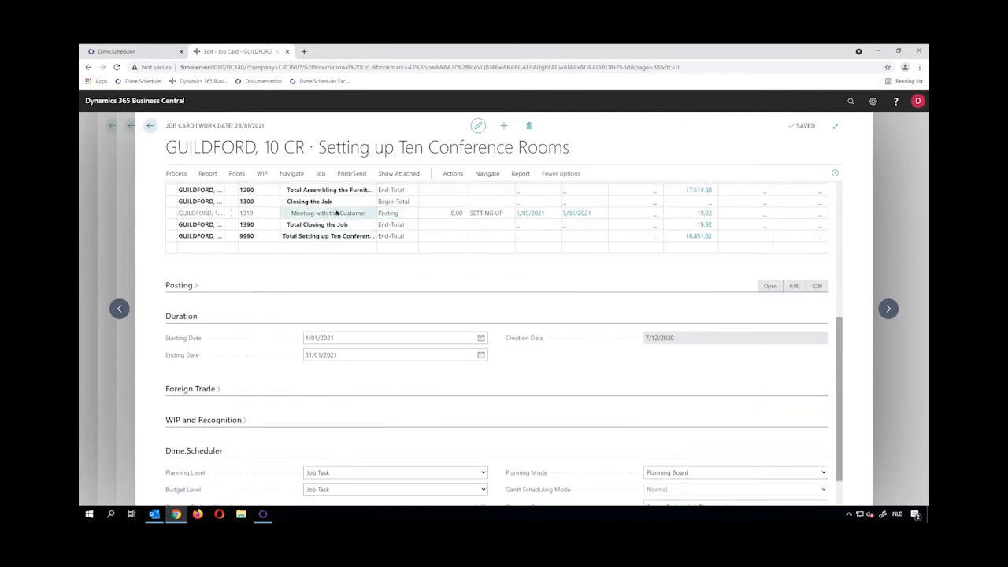
scroll(349, 367, "down", 1)
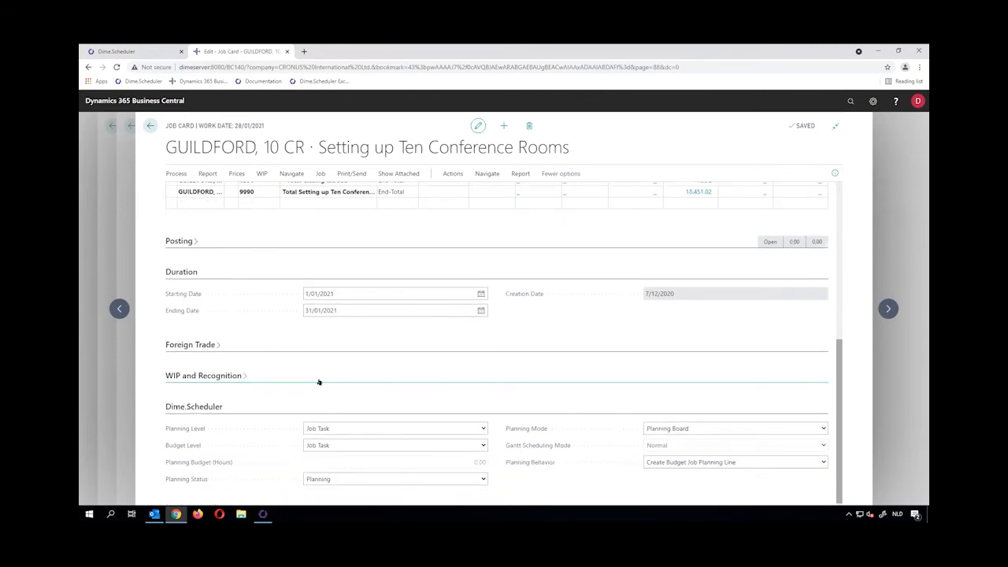
scroll(316, 382, "down", 1)
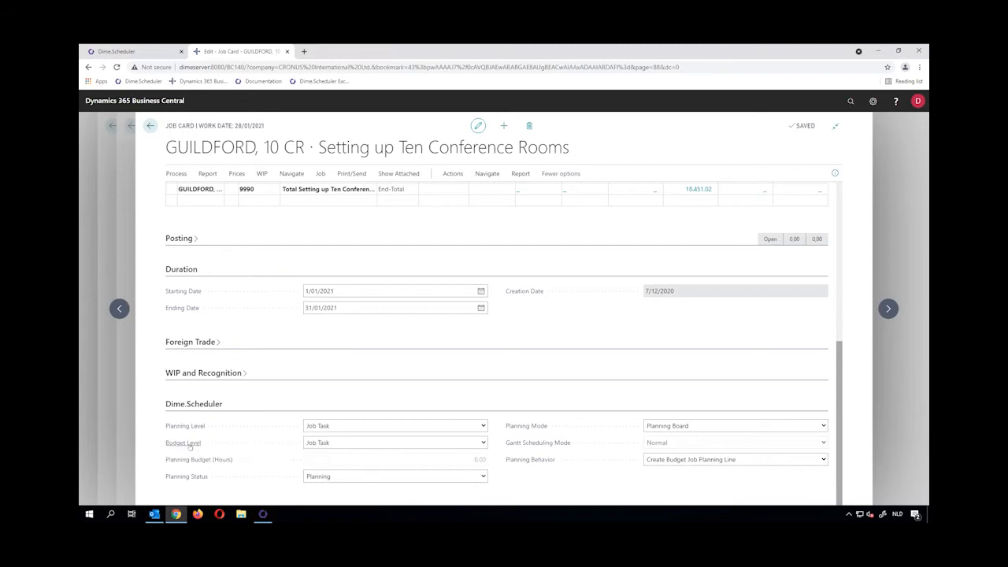
Step: Review the available Budget Level options on the GUILDFORD, 10 CR job card, including Infinite, without changing the setting
mouse_move(189, 447)
left_click(341, 444)
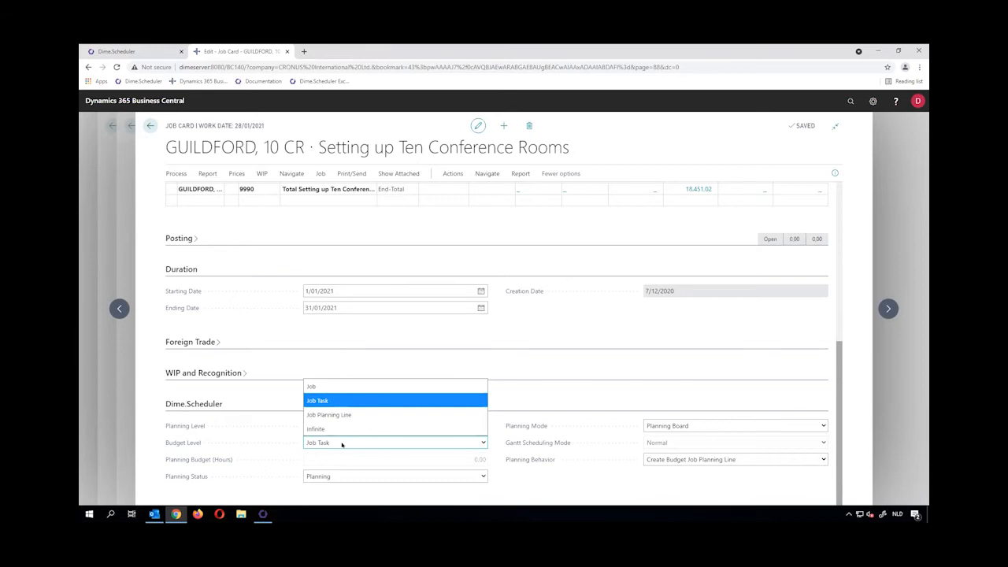
key("Down")
key("Down")
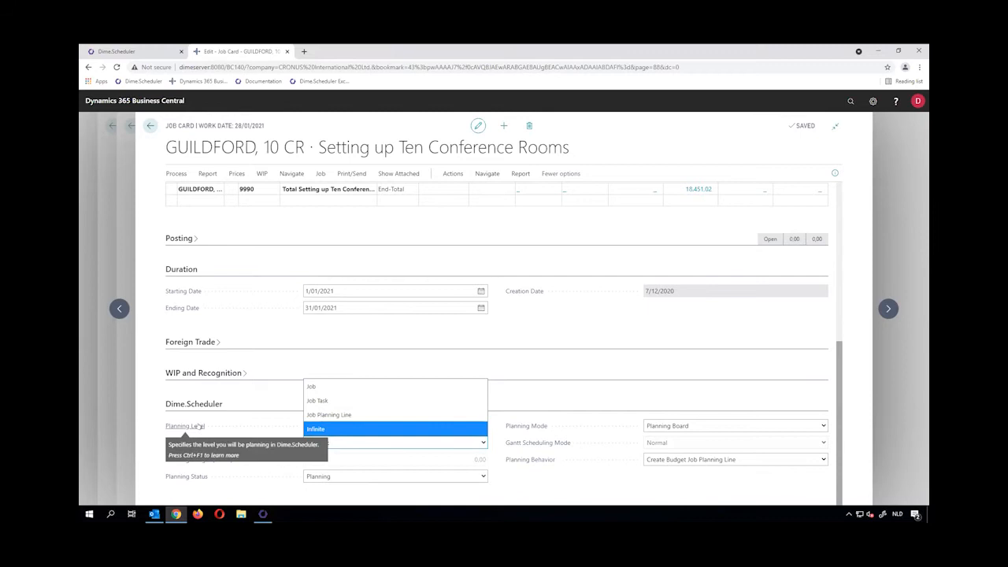
key("Up")
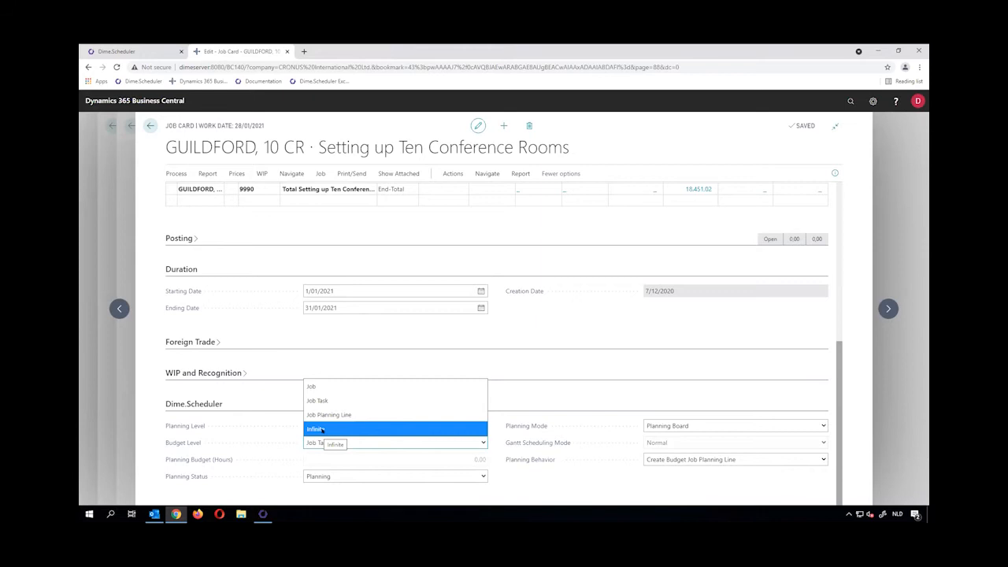
left_click(145, 425)
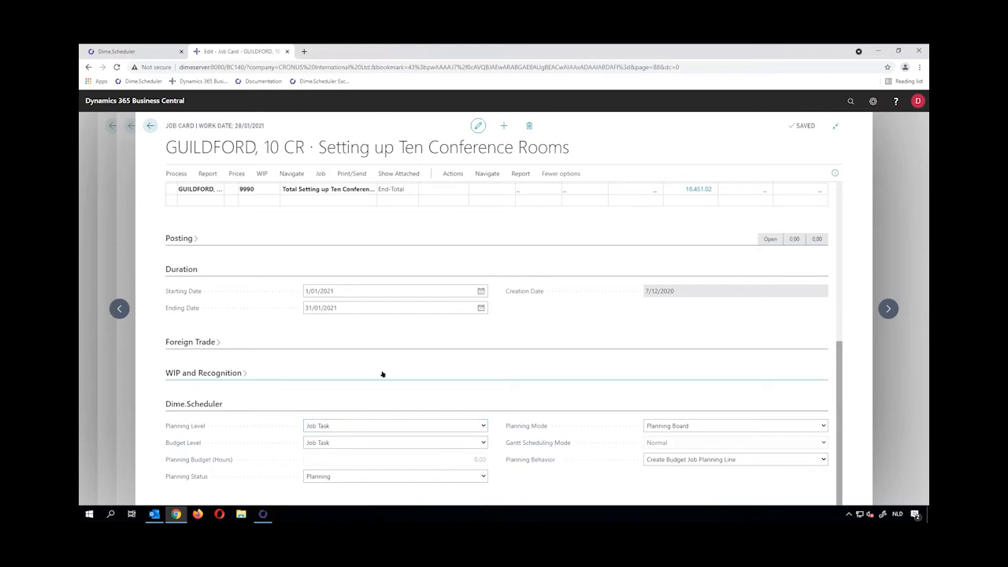
Step: Return to the Jobs list, open the J00002 BC Implementation job card and view its Dime.Scheduler settings
scroll(383, 374, "up", 2)
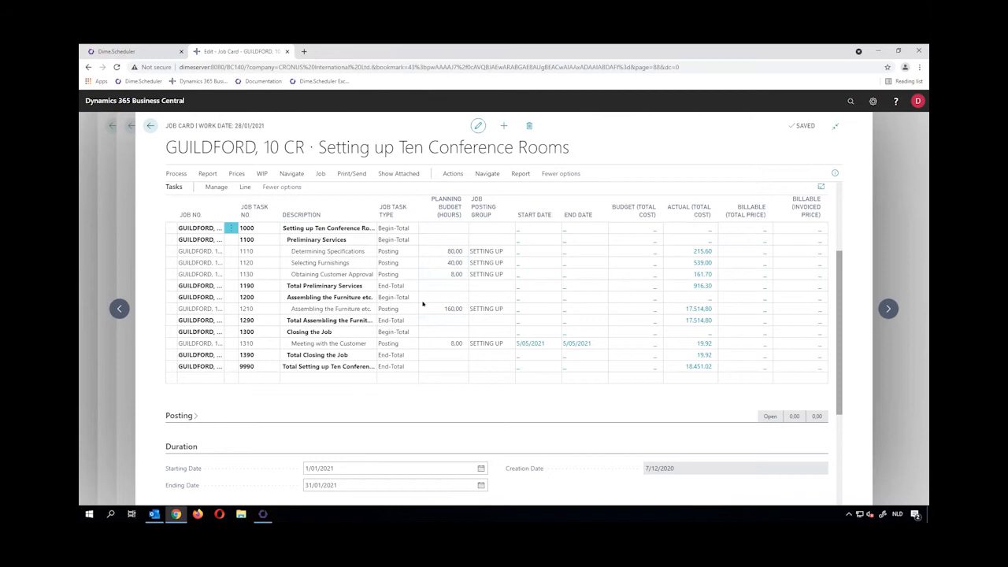
left_click(150, 125)
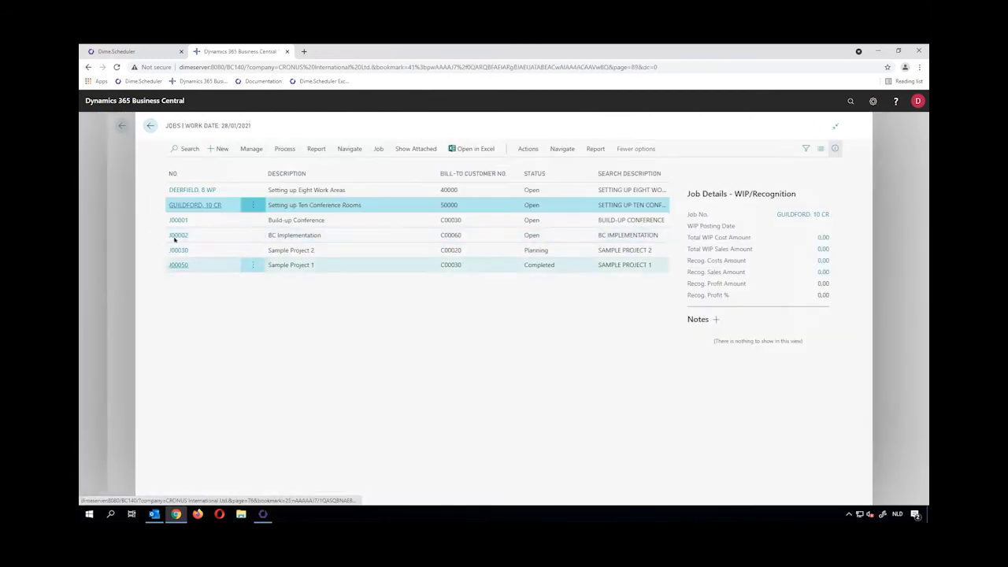
left_click(178, 239)
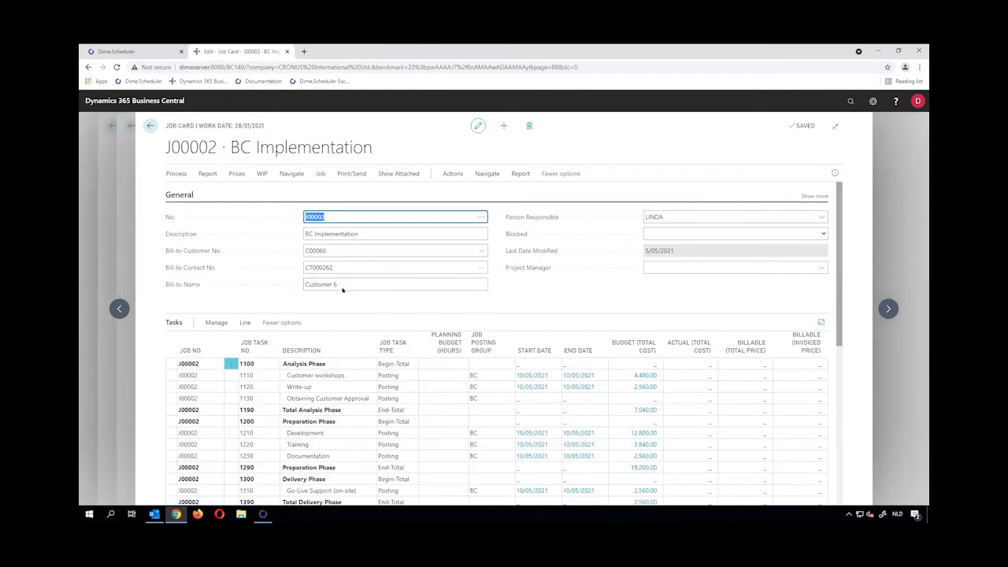
scroll(343, 293, "down", 5)
scroll(319, 390, "down", 1)
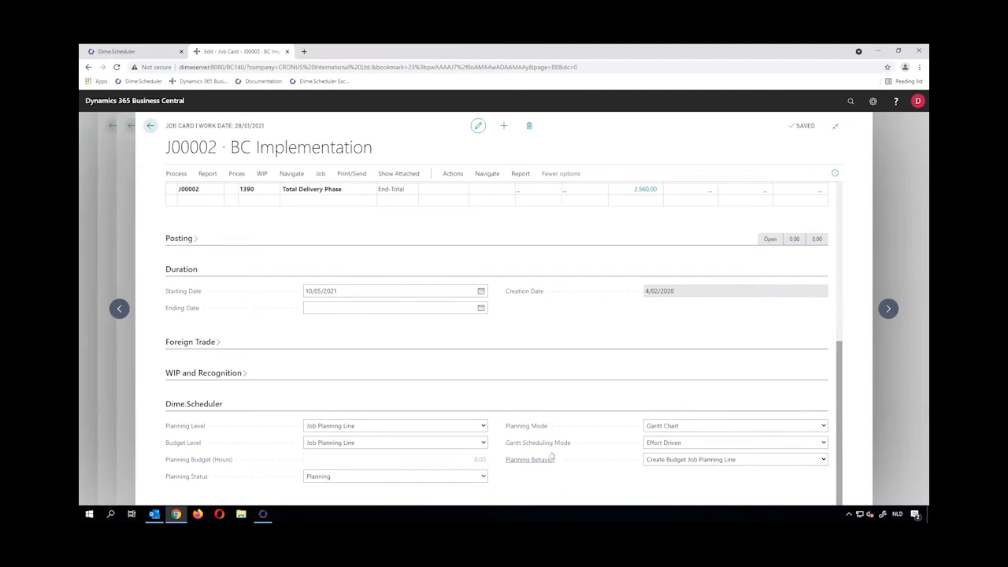
Step: View the job planning lines of task 1110 Customer workshops in job J00002 and return to the job card
scroll(524, 459, "up", 2)
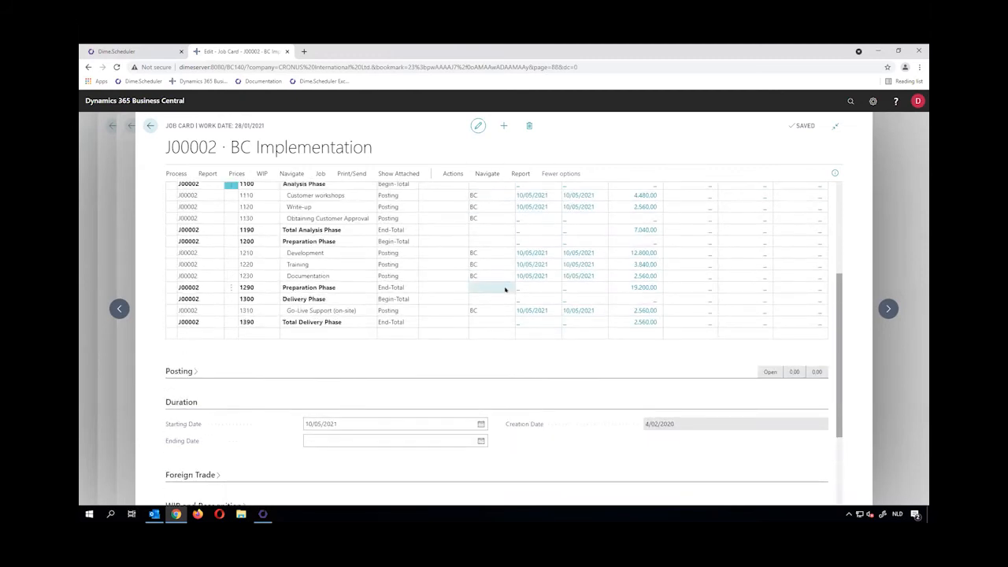
scroll(505, 288, "up", 1)
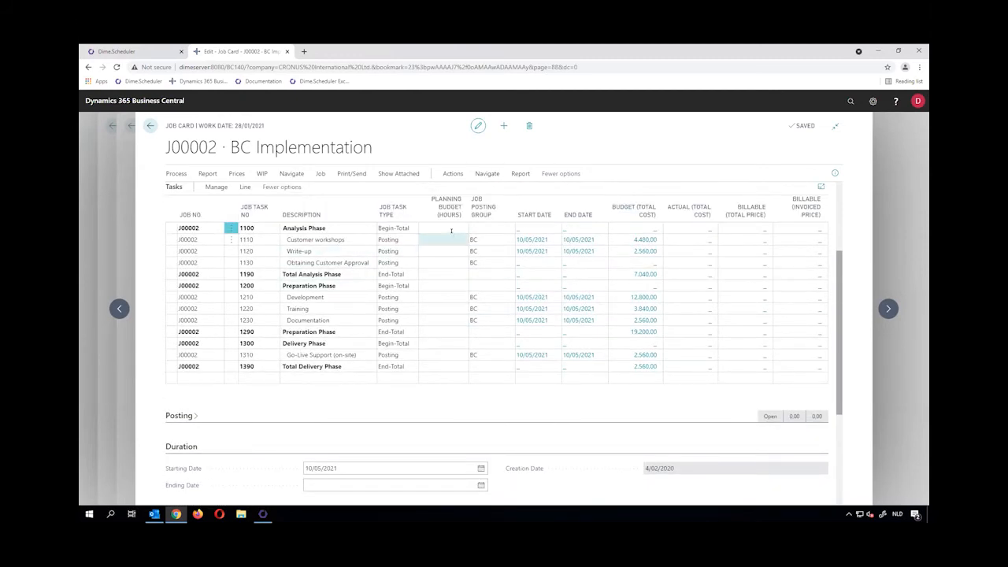
left_click(523, 241)
left_click(524, 241)
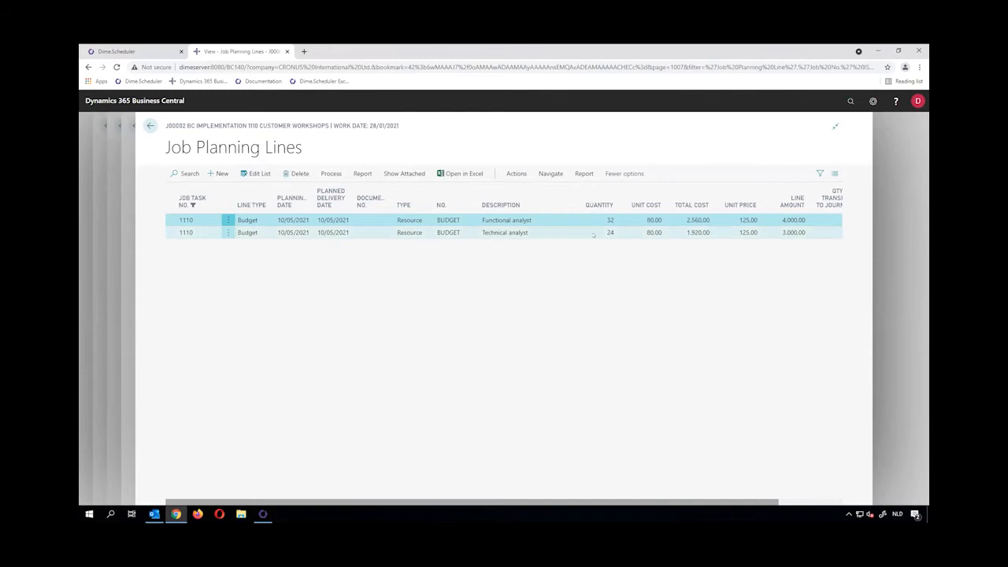
key("Escape")
key("Escape")
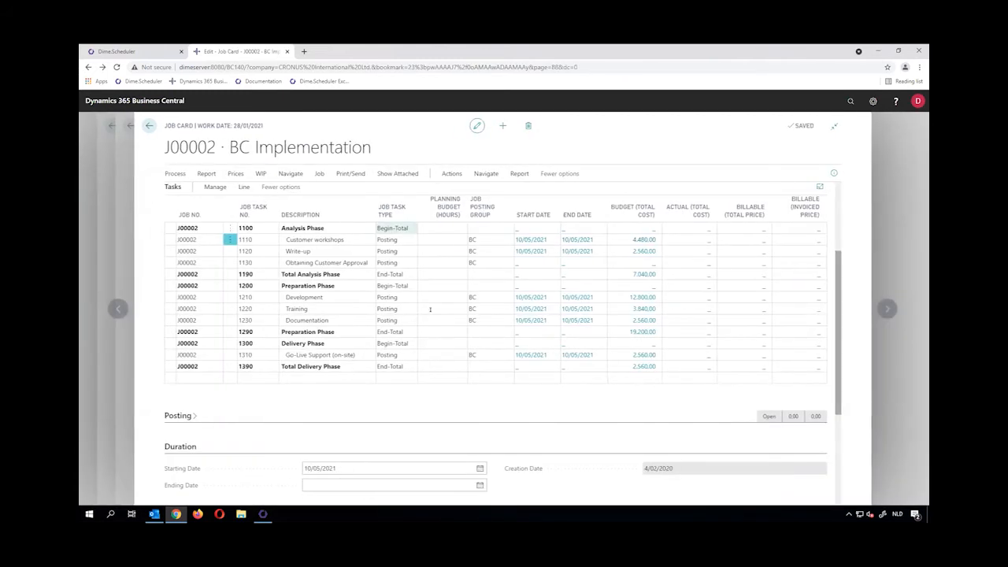
left_click(452, 173)
left_click(282, 190)
left_click(271, 208)
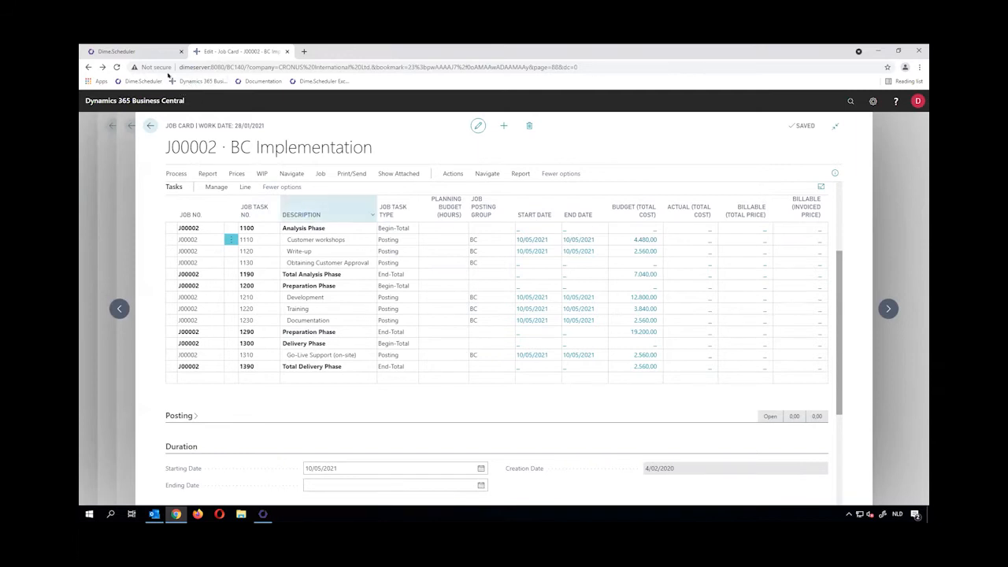
Step: Switch to Dime.Scheduler and review the open tasks of the J00002 and GUILDFORD jobs with their remaining quantities
left_click(143, 53)
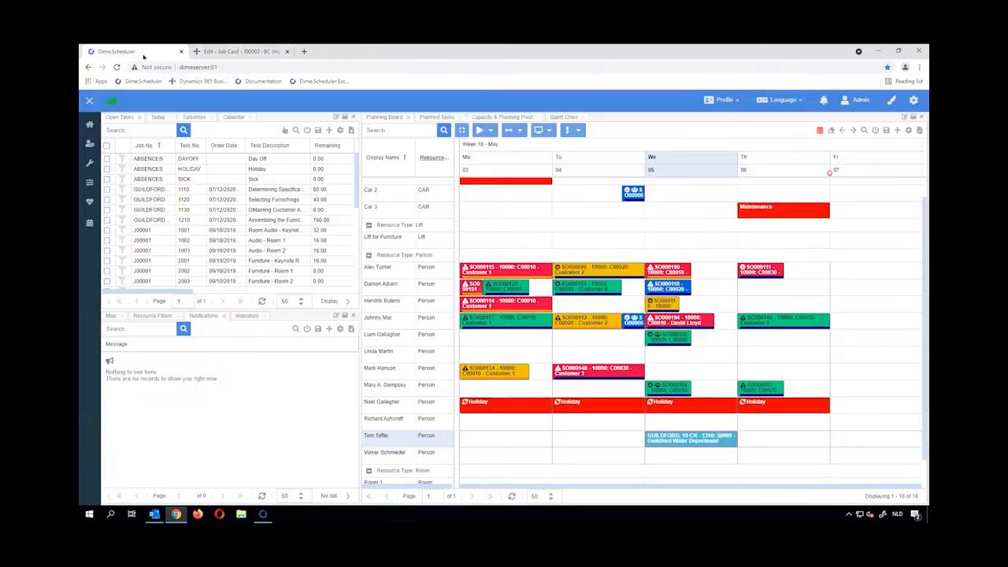
scroll(193, 211, "down", 3)
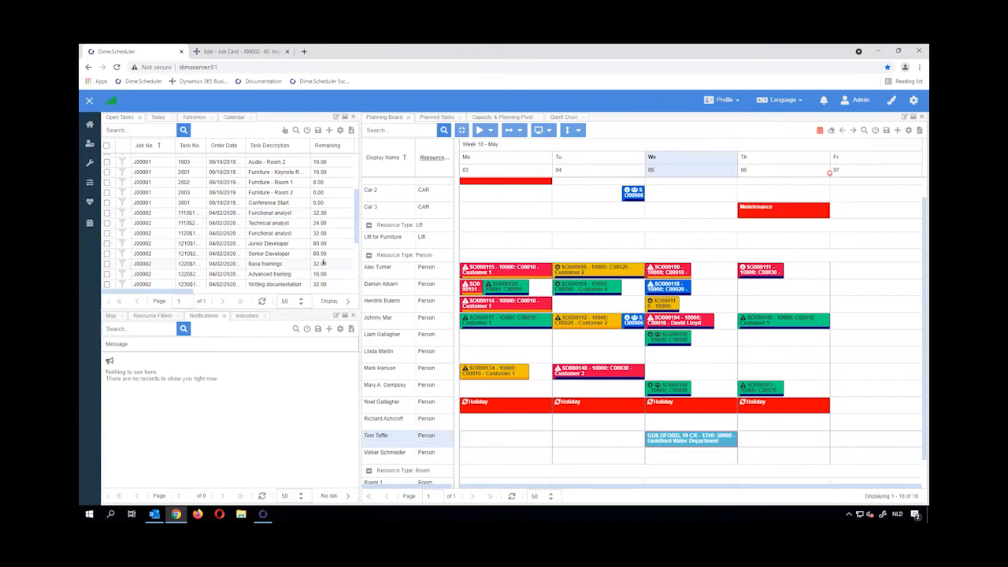
scroll(324, 242, "up", 3)
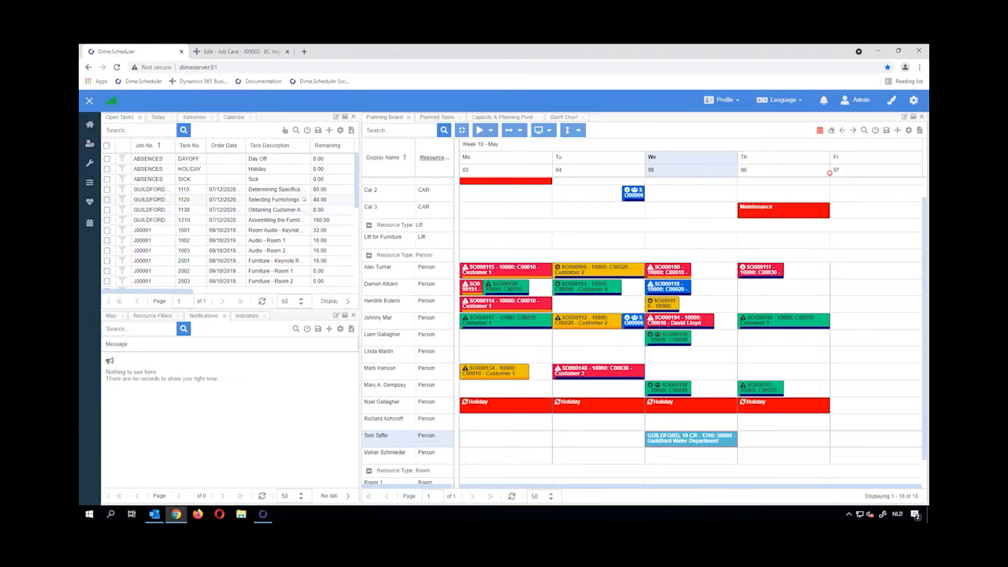
Step: Plan GUILDFORD task 1210 Assembling the Furniture on Monday 3 May for the last listed person and open the new appointment
left_click(328, 221)
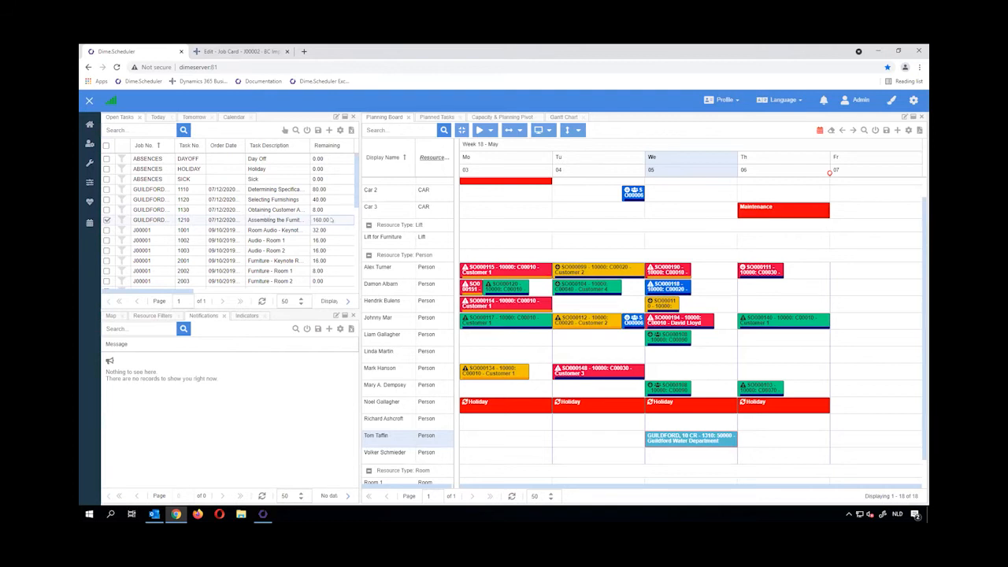
left_click_drag(345, 227, 461, 455)
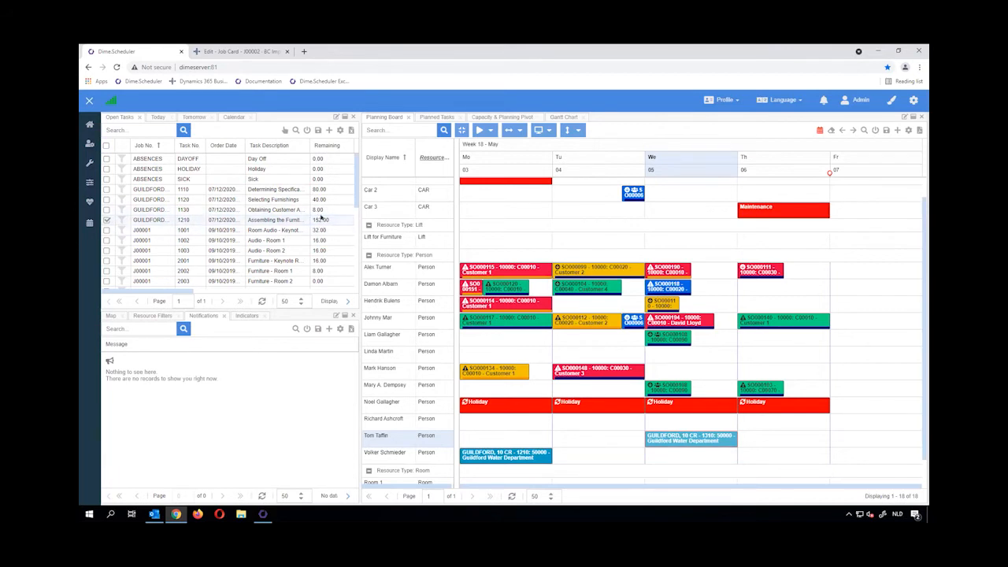
left_click_drag(372, 275, 513, 459)
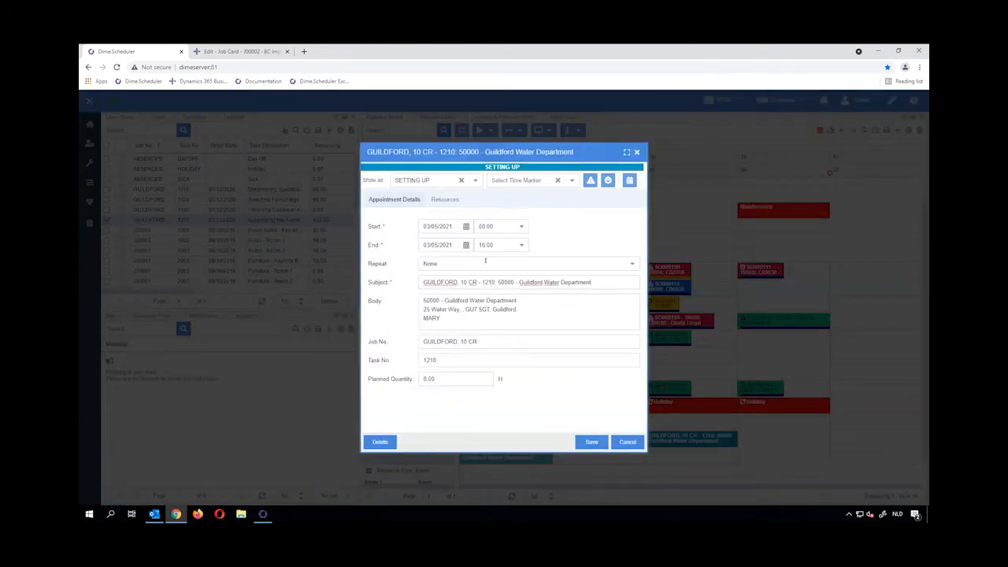
Step: Repeat the task 1210 appointment weekly on Monday through Friday, ending after 10 times, and save it
left_click(625, 263)
left_click(443, 306)
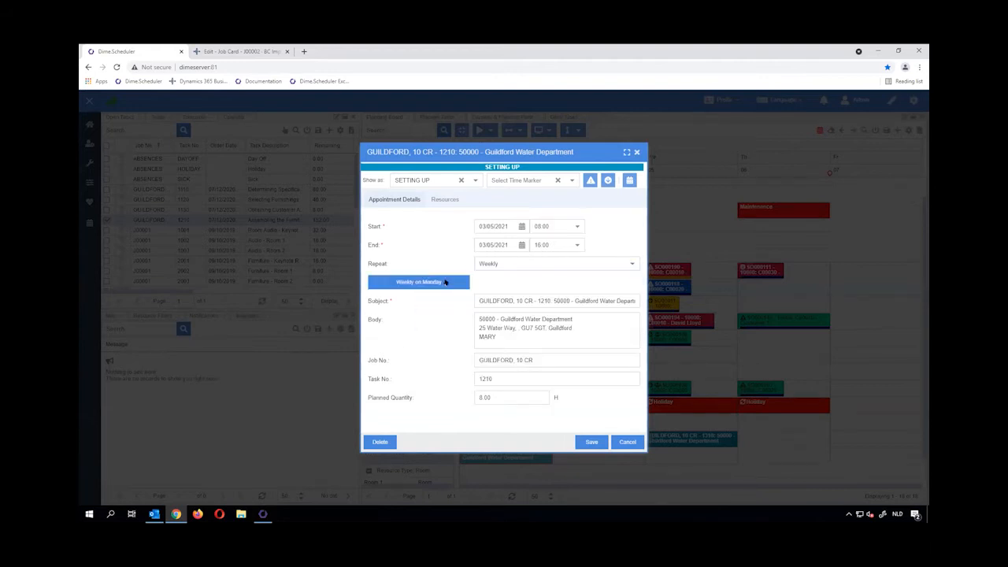
left_click(441, 281)
left_click(457, 295)
left_click(480, 294)
left_click(504, 294)
left_click(527, 295)
double_click(493, 336)
type("10")
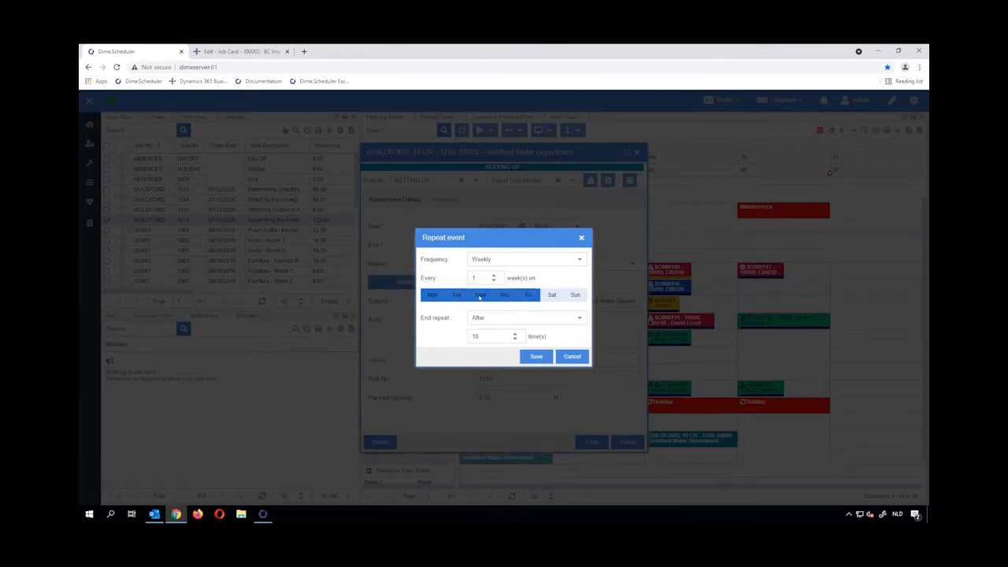
left_click(551, 357)
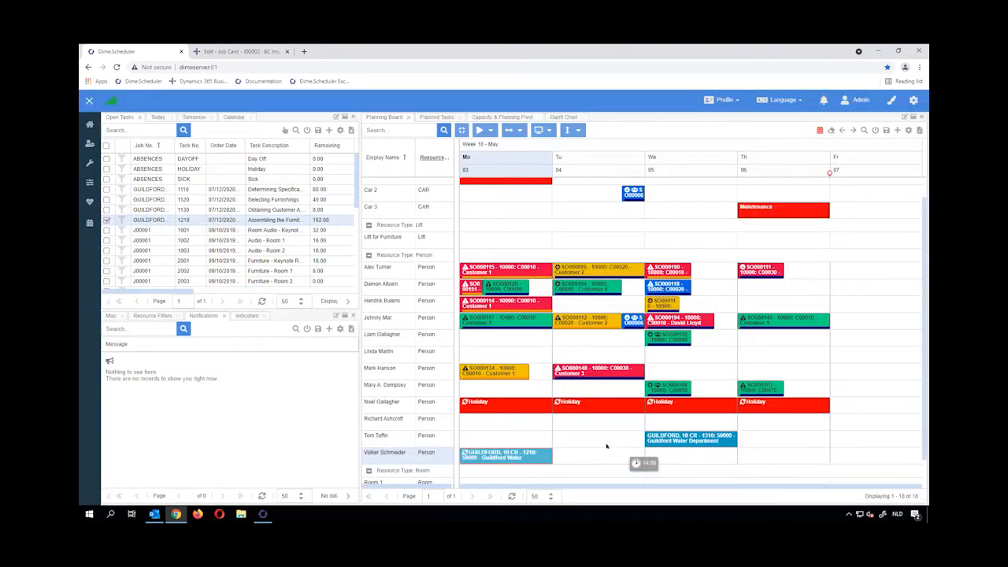
Step: Open the GUILDFORD, 10 CR job card in Business Central from open task 1210 and view that task's job planning lines
left_click(315, 220)
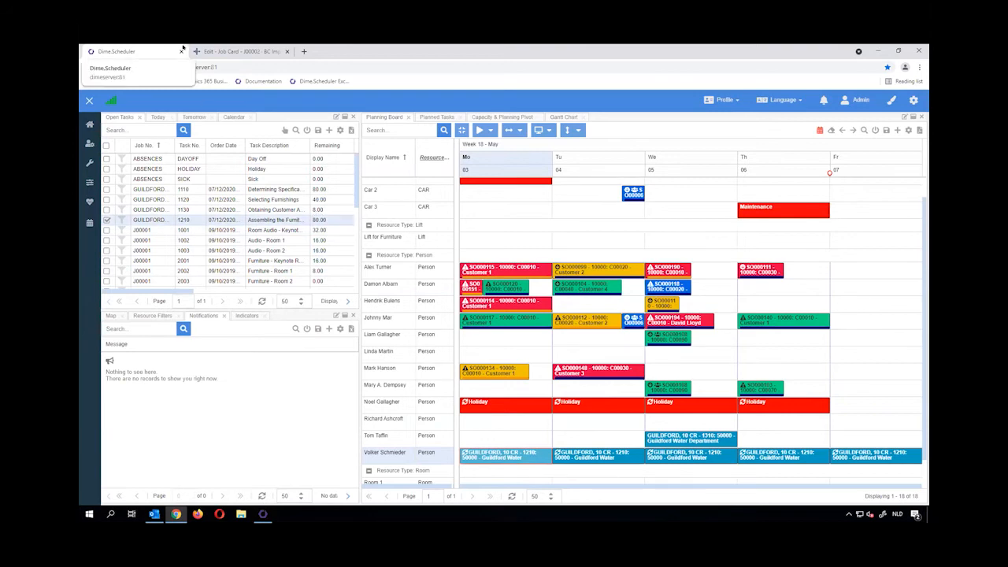
right_click(280, 218)
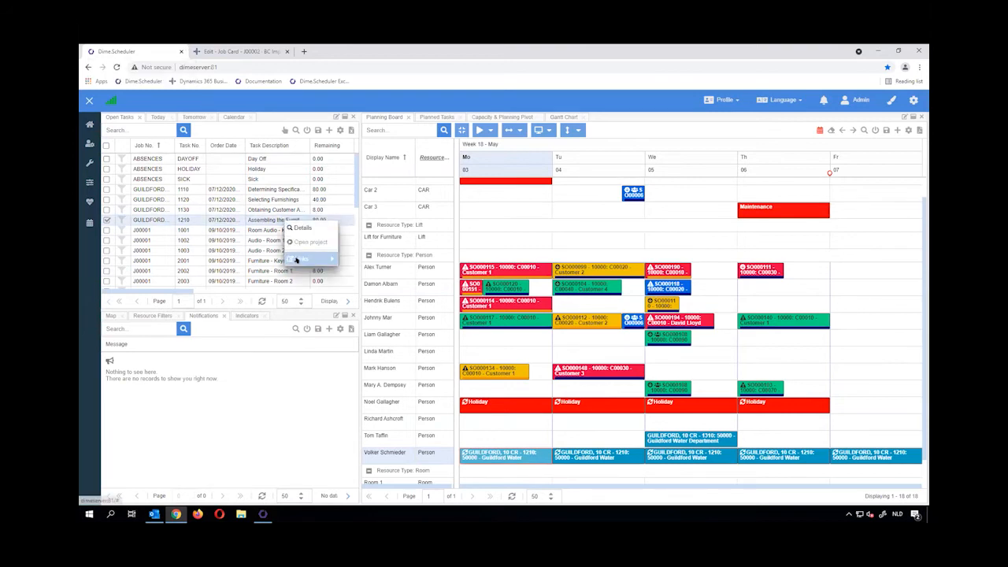
mouse_move(301, 259)
left_click(358, 259)
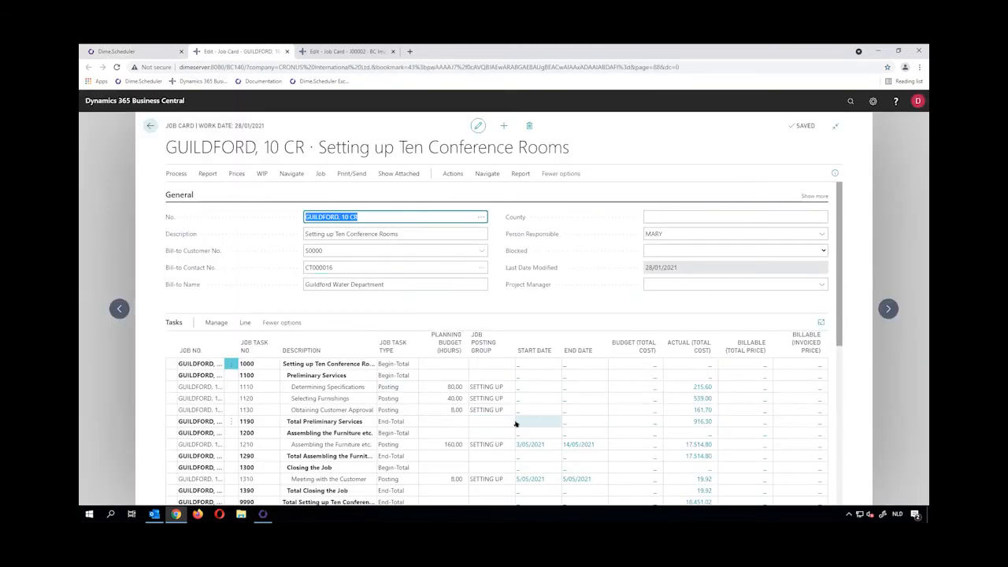
left_click(565, 445)
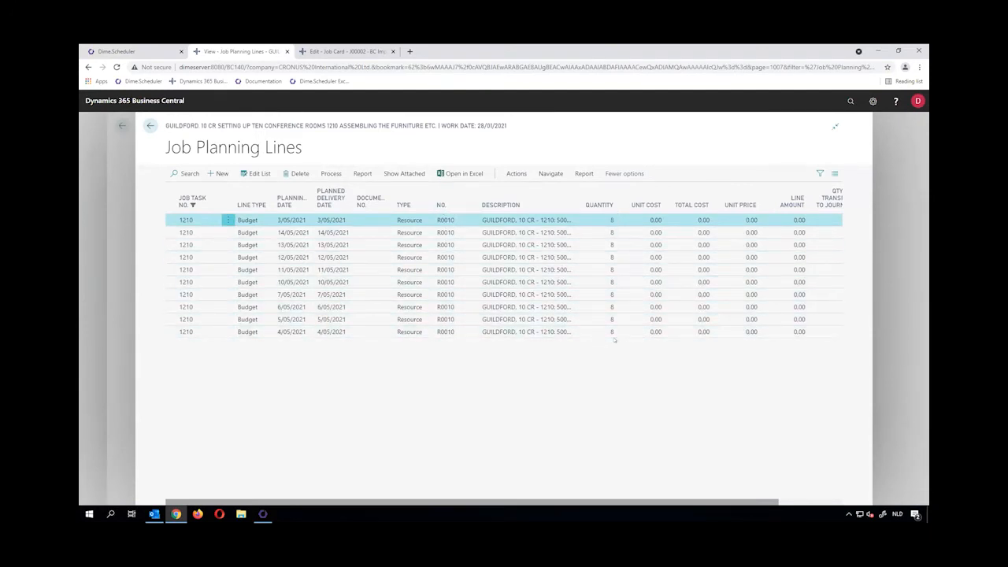
Step: Close the GUILDFORD job card, open the J00002 project from its Base trainings task in the Gantt chart, and widen the task columns
key("Escape")
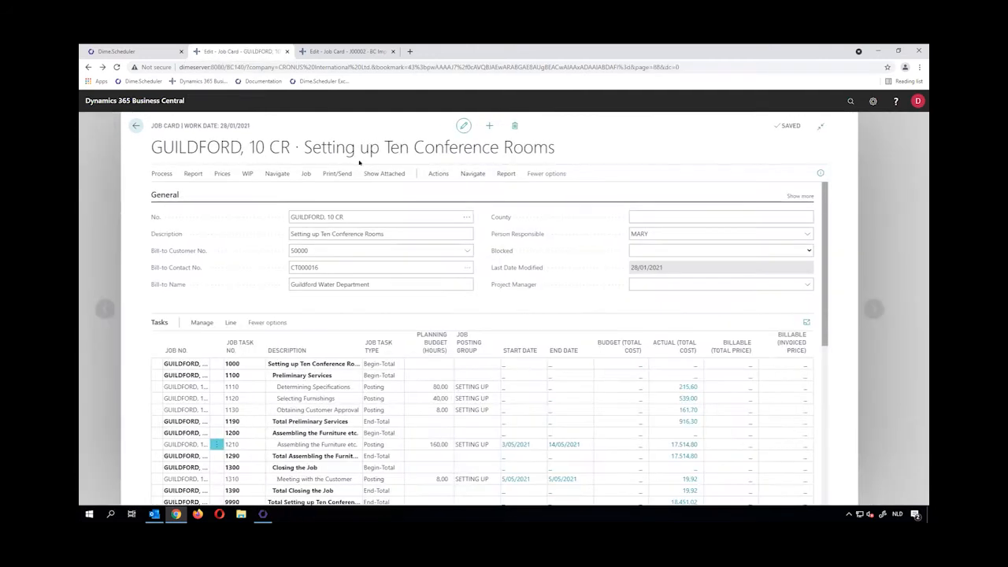
key("Escape")
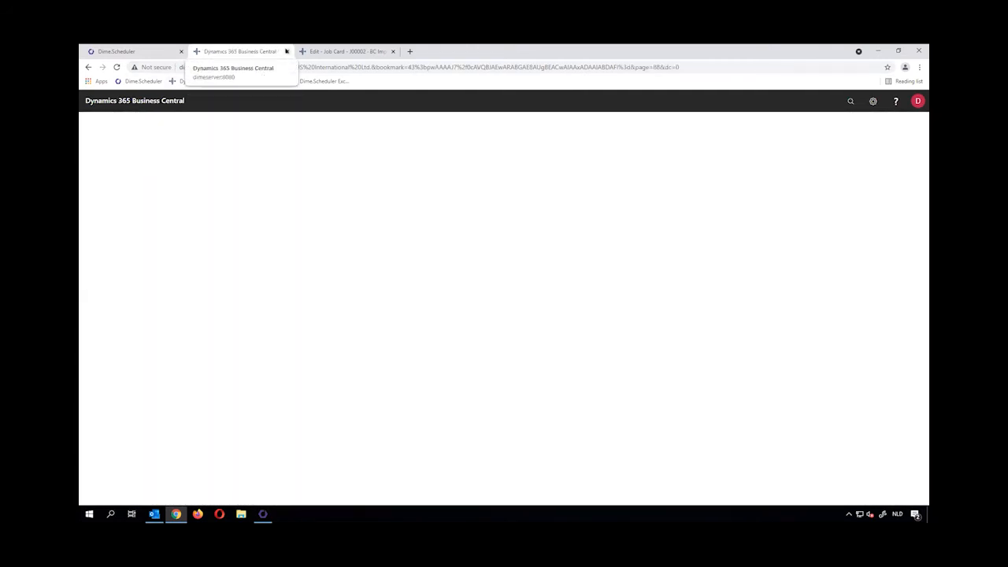
key("ctrl+w")
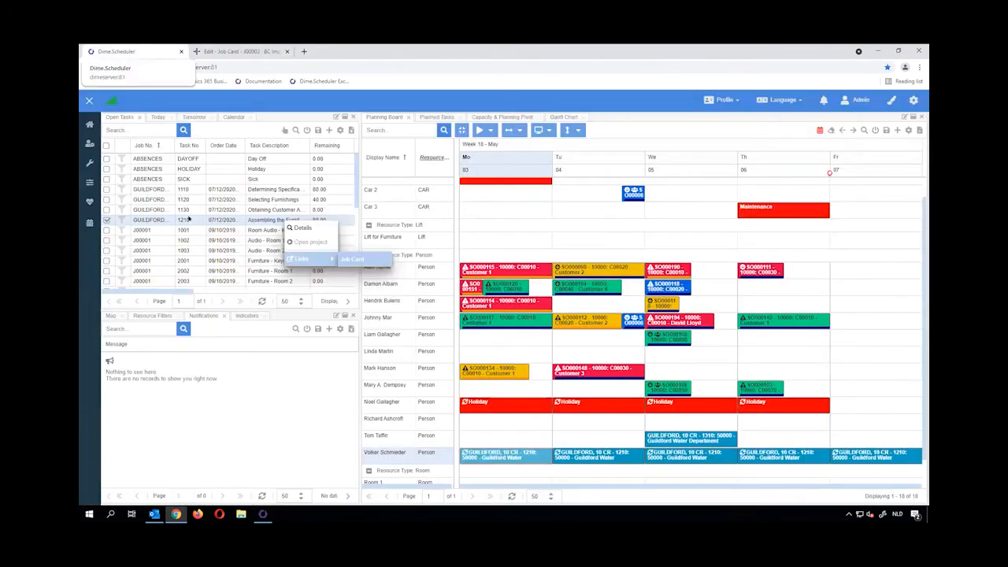
scroll(166, 211, "up", 3)
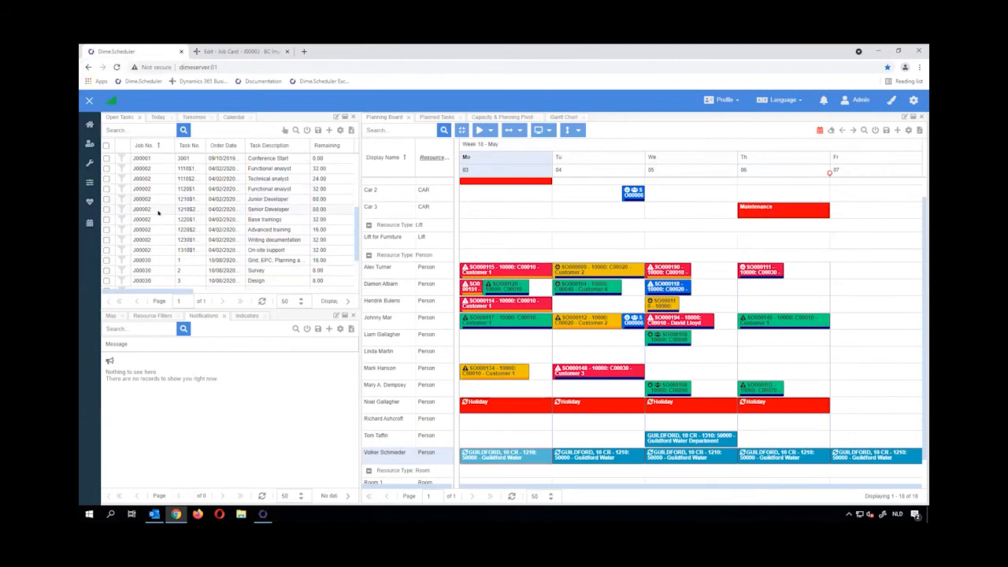
right_click(162, 221)
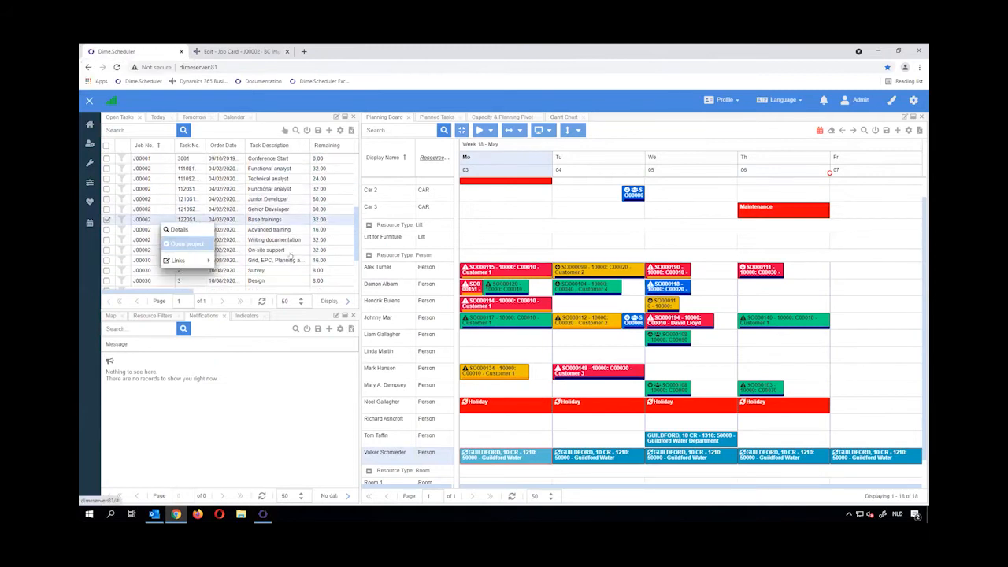
left_click(188, 246)
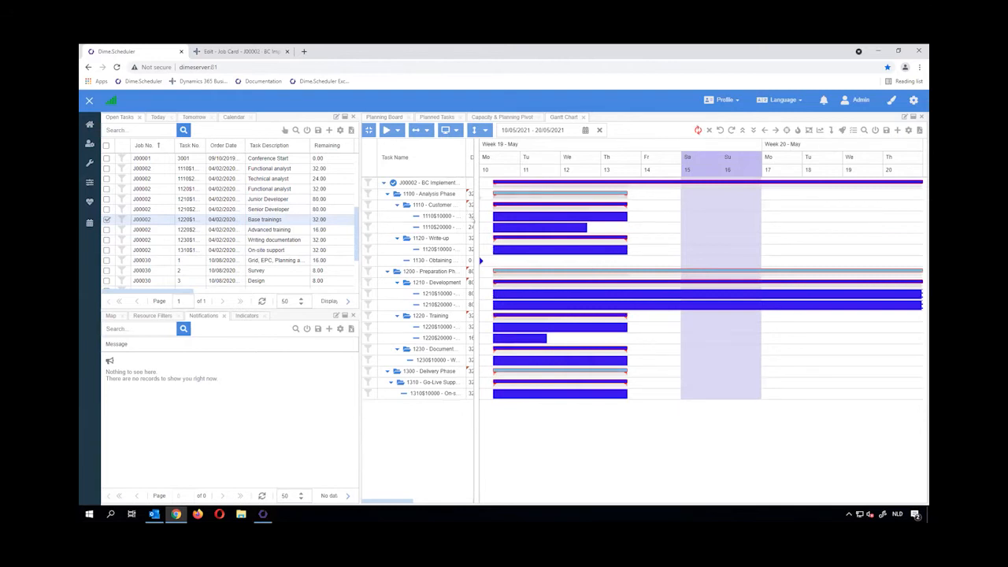
left_click_drag(477, 226, 508, 226)
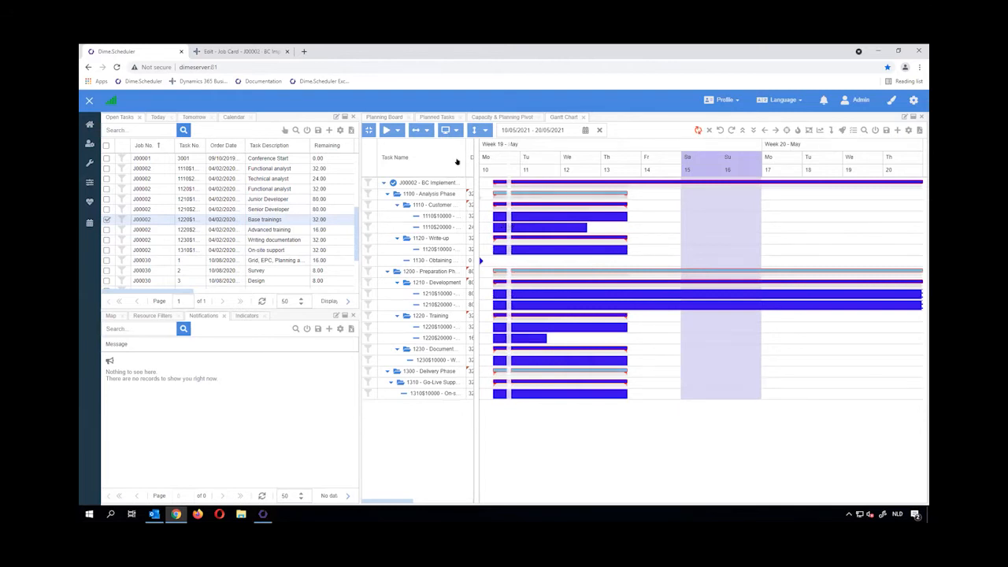
left_click_drag(471, 159, 486, 159)
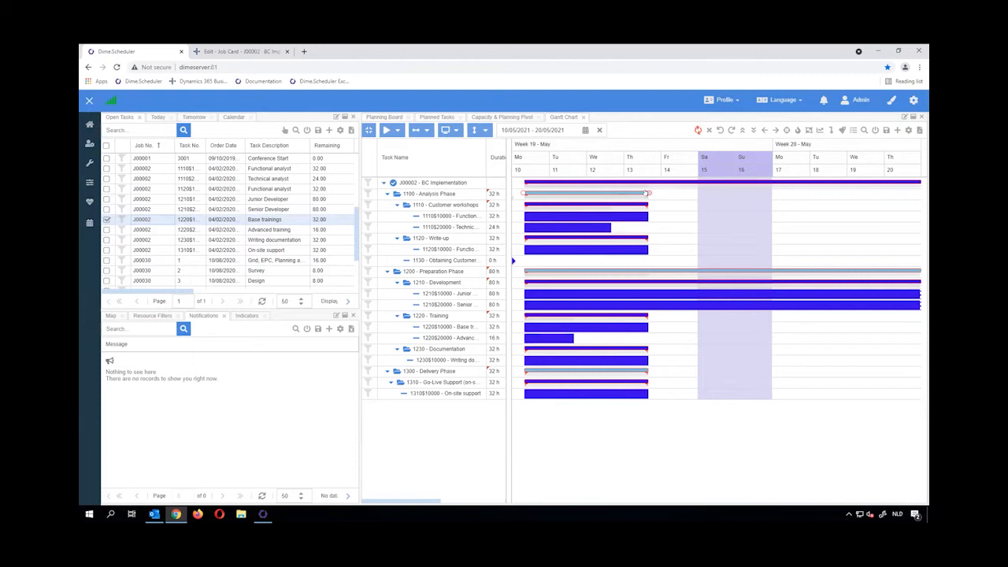
Step: Link phase 1100 to 1200, task 1110 to 1120 and 1120 to 1130; move the Functional analyst to 13 May and Technical analyst to 11 May
left_click_drag(647, 193, 522, 271)
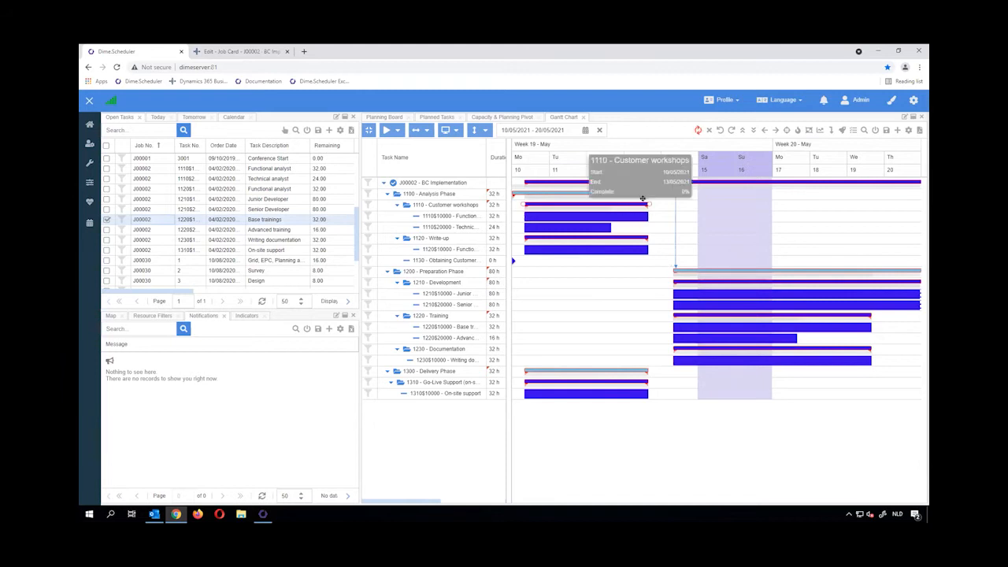
left_click_drag(648, 205, 594, 260)
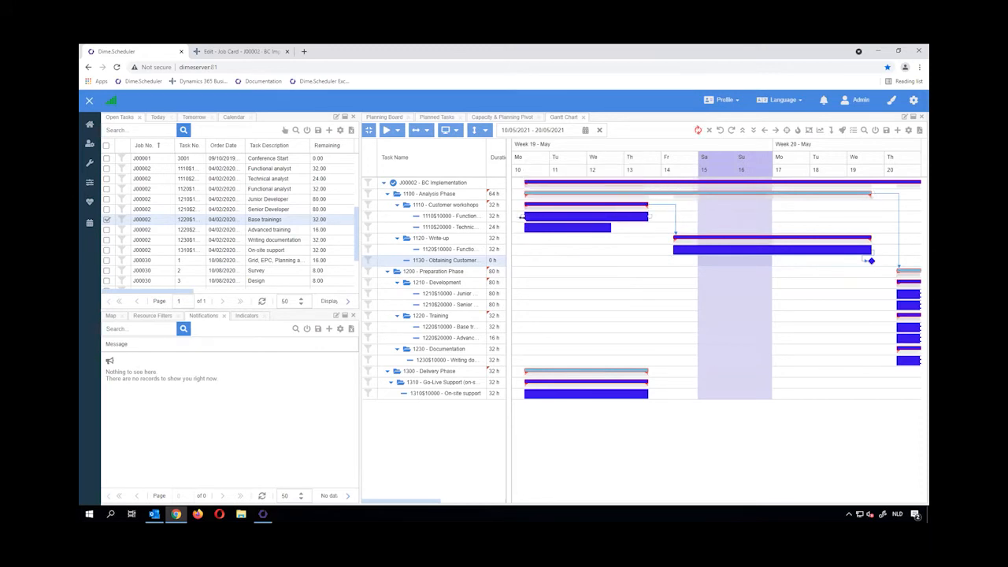
left_click_drag(544, 211, 663, 213)
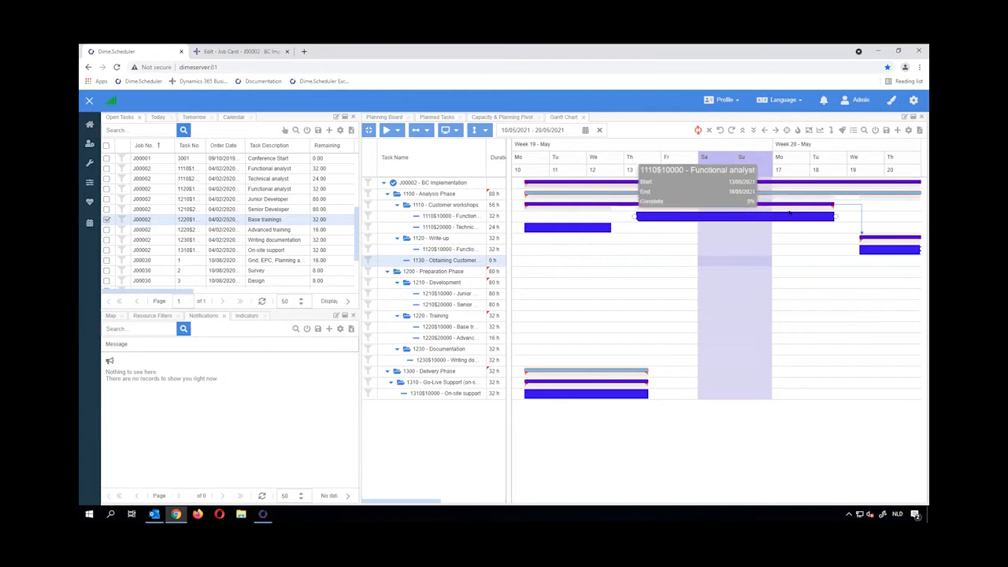
left_click_drag(557, 226, 581, 225)
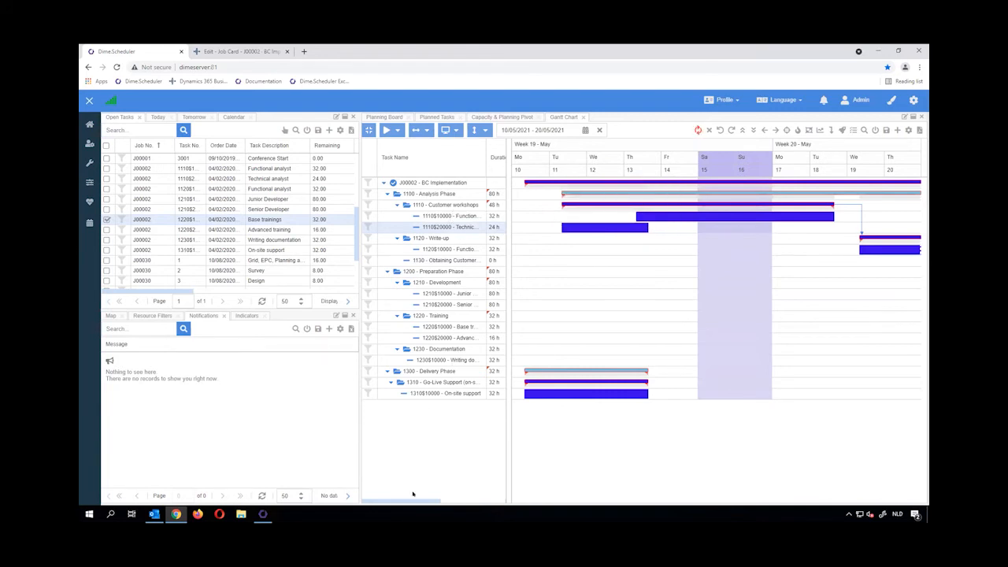
Step: Assign the first listed resource to the 1110$20000 Technical analyst task and synchronize the Gantt chart changes
left_click_drag(415, 497, 484, 495)
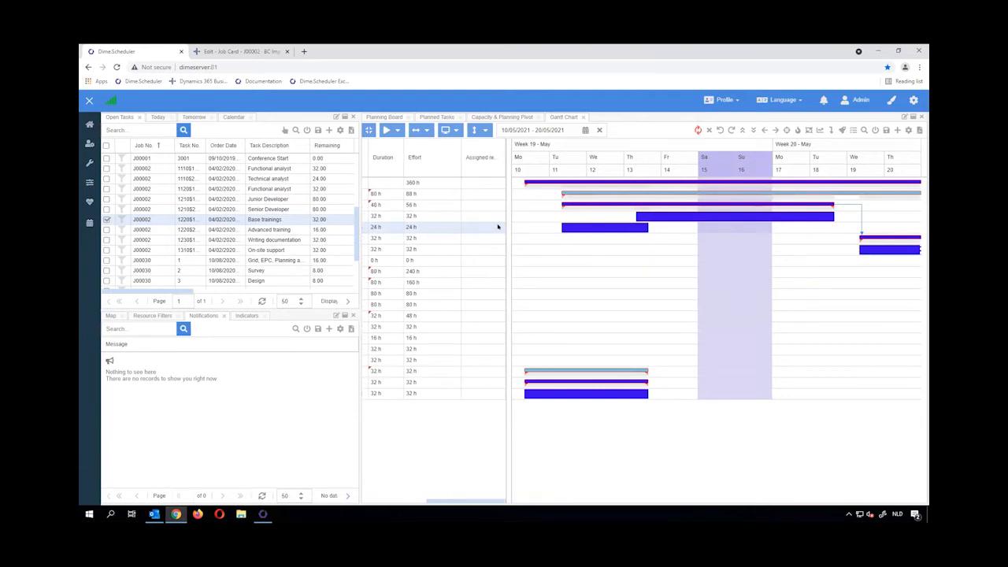
left_click(498, 226)
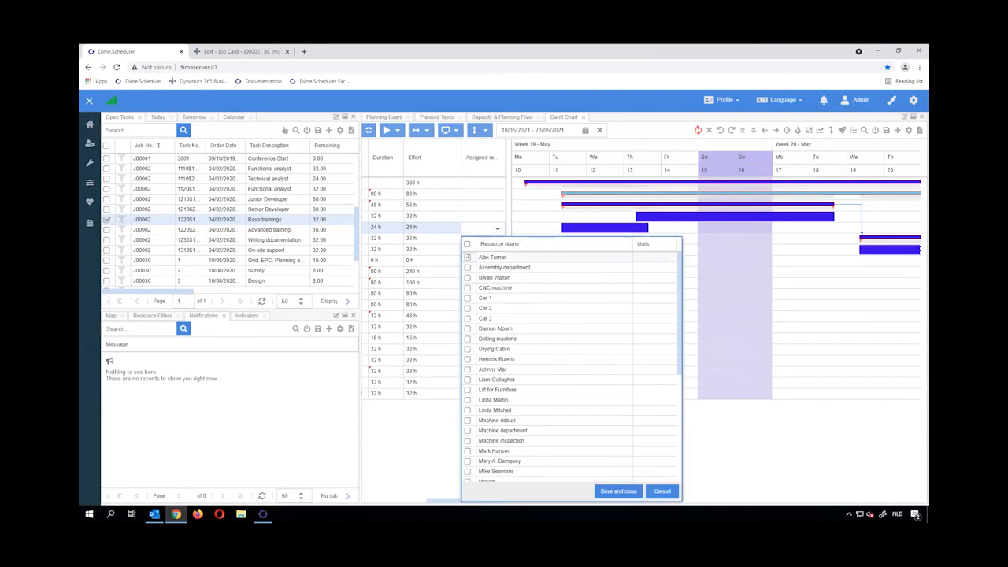
left_click(620, 491)
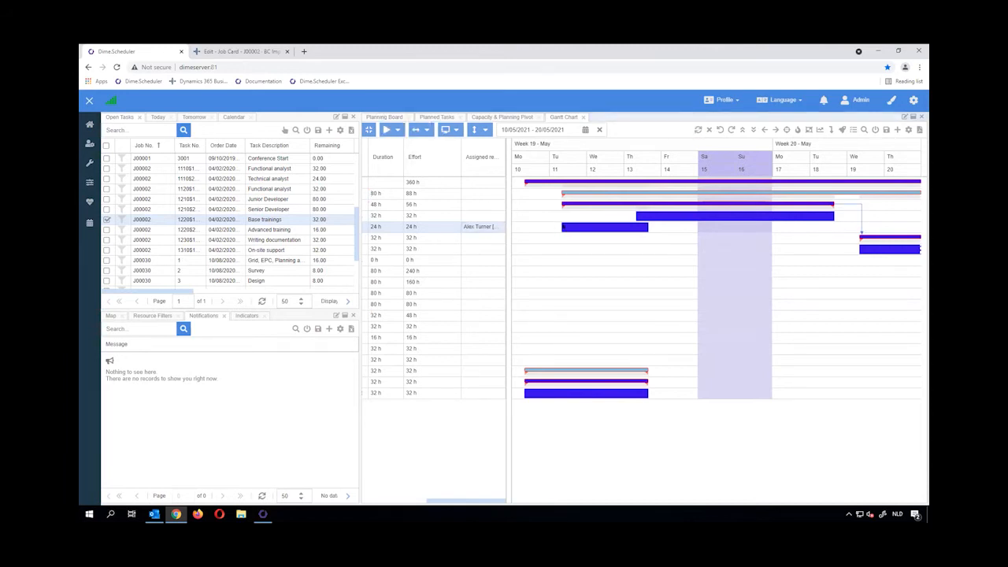
Step: Check the Technical analyst appointments on the planning board and open the J00002 task 1110 job planning lines in Business Central
left_click(386, 118)
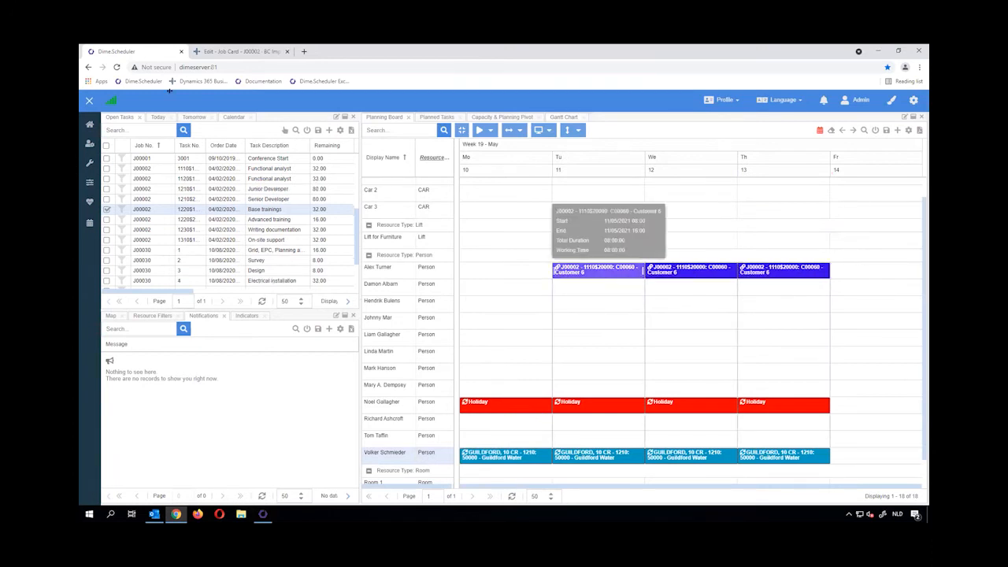
left_click(231, 52)
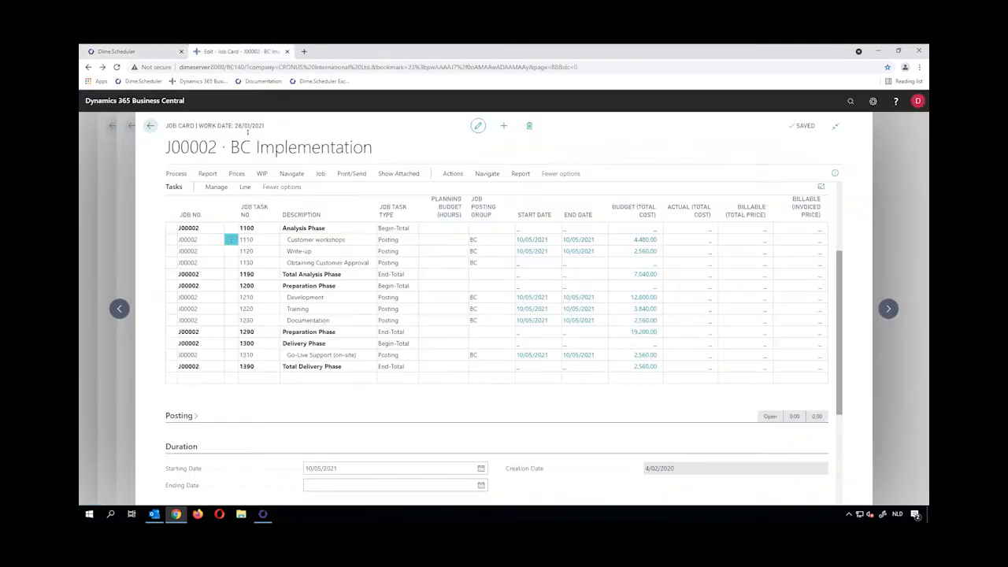
left_click(532, 240)
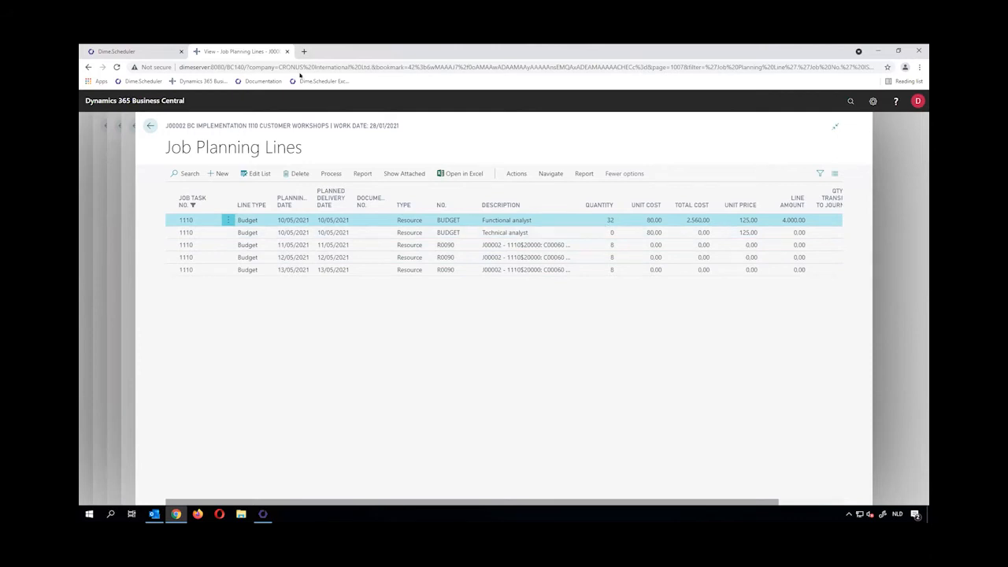
Step: Set the Technical analyst task's effort to 16 h in the Gantt chart, synchronize it, and review task 1110's job planning lines in Business Central
left_click(149, 52)
left_click(563, 117)
left_click(423, 225)
type("16")
key("Return")
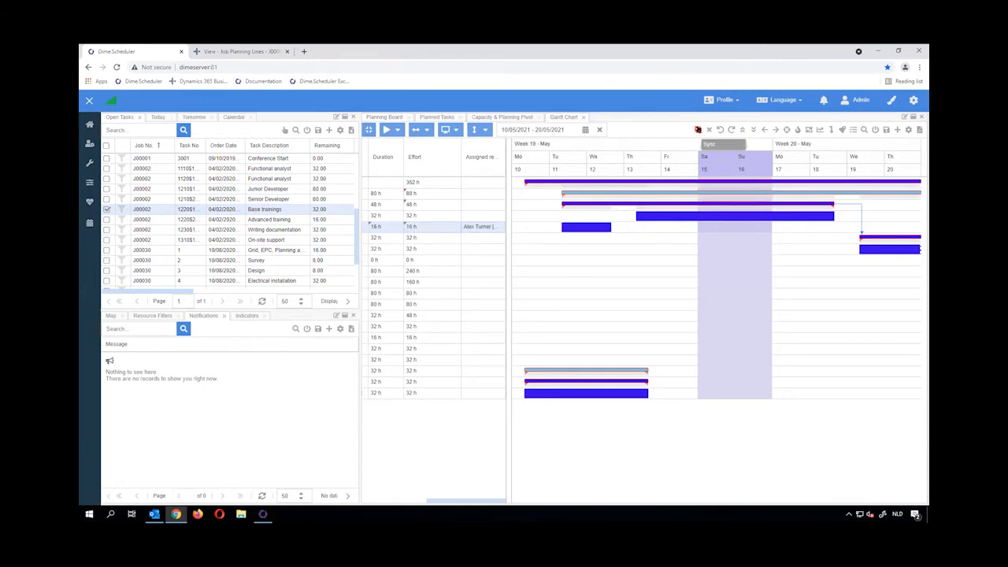
left_click(697, 130)
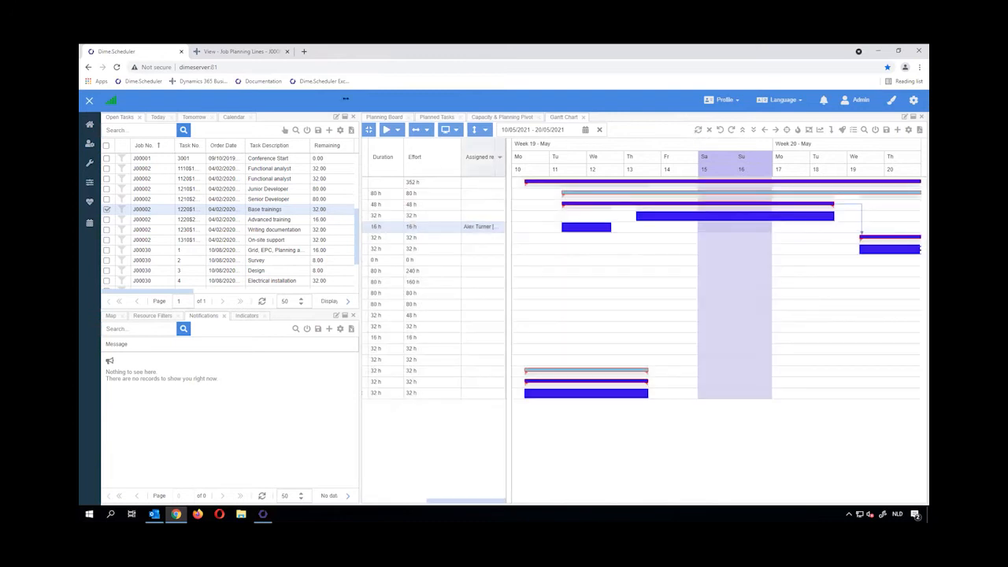
left_click(240, 52)
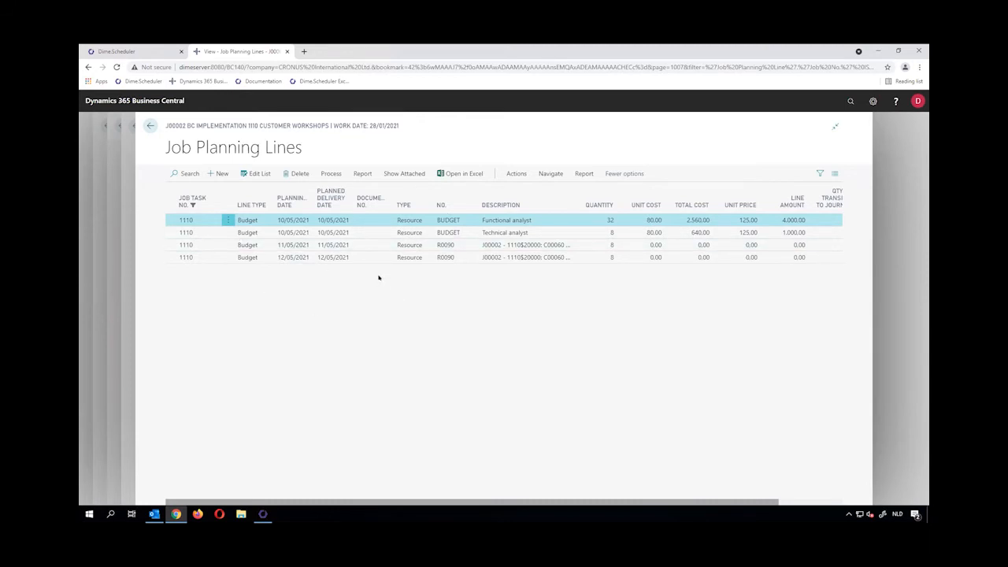
Step: Plan the Audio Equipment open task on the planning board for Thursday 6 May at 08:00 on the first person without appointments that week
left_click(127, 51)
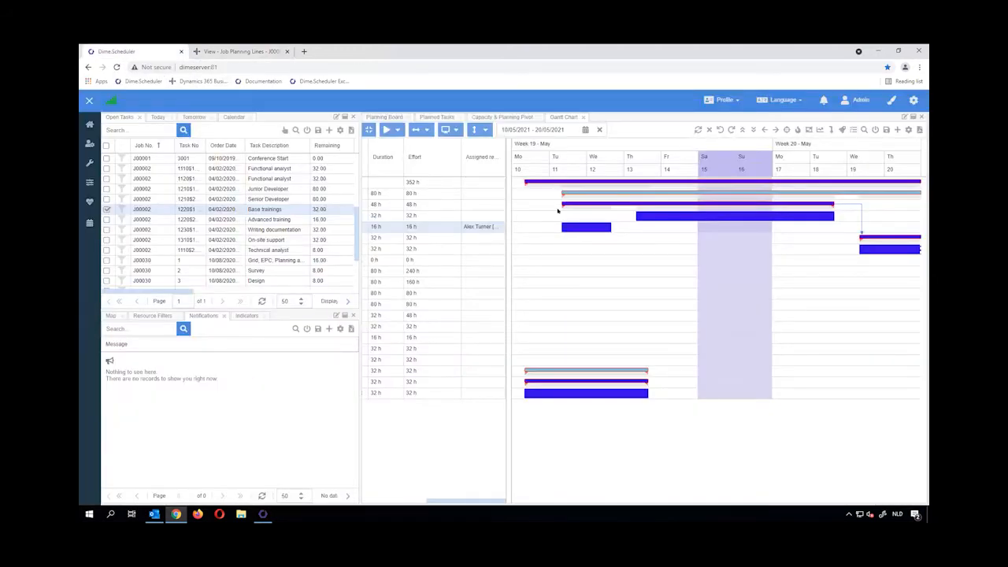
left_click(384, 117)
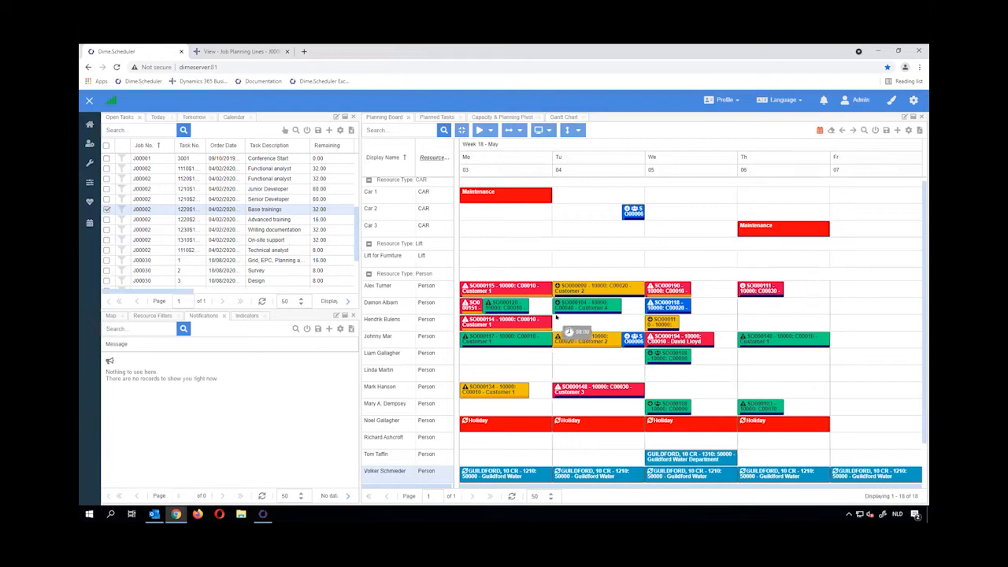
mouse_move(564, 310)
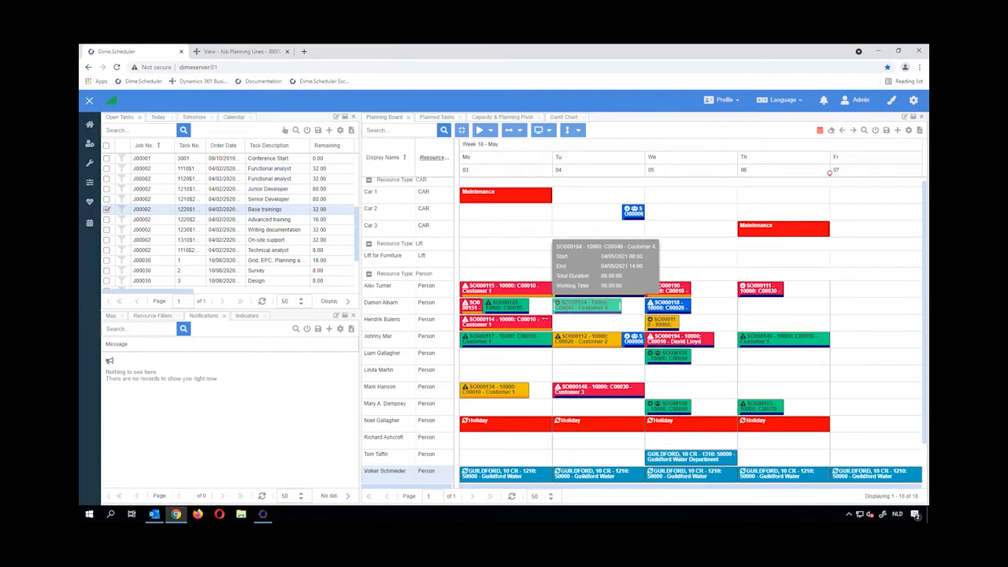
scroll(159, 267, "down", 2)
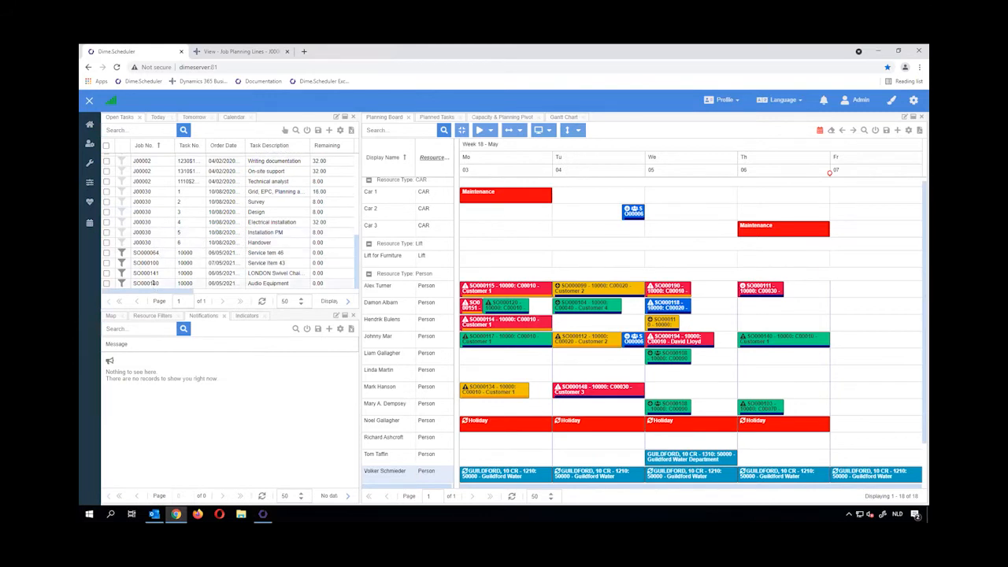
left_click_drag(159, 283, 738, 376)
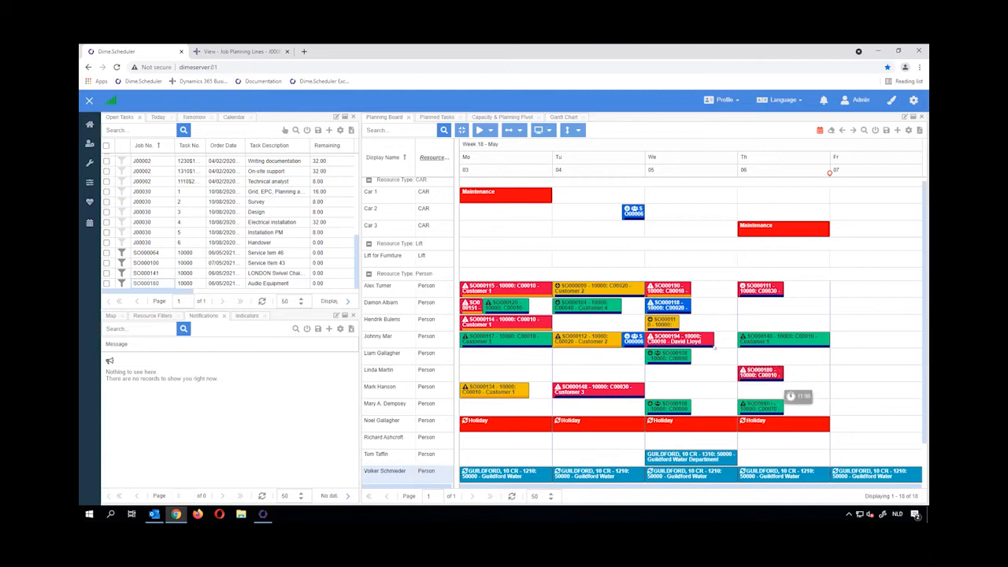
mouse_move(764, 376)
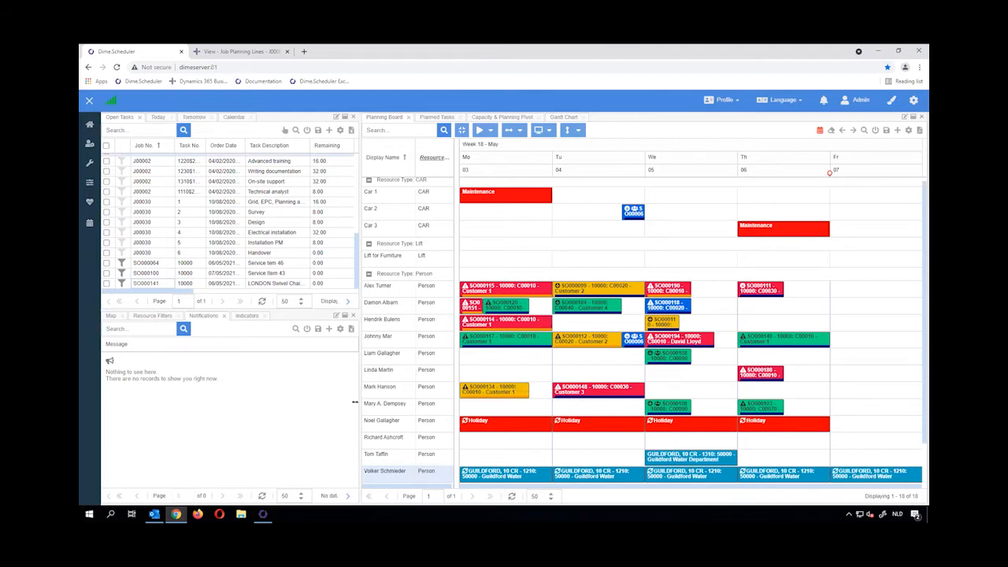
Step: Switch to Outlook and examine the Audio Equipment appointment in the calendar week of 3 to 9 May 2021
mouse_move(154, 514)
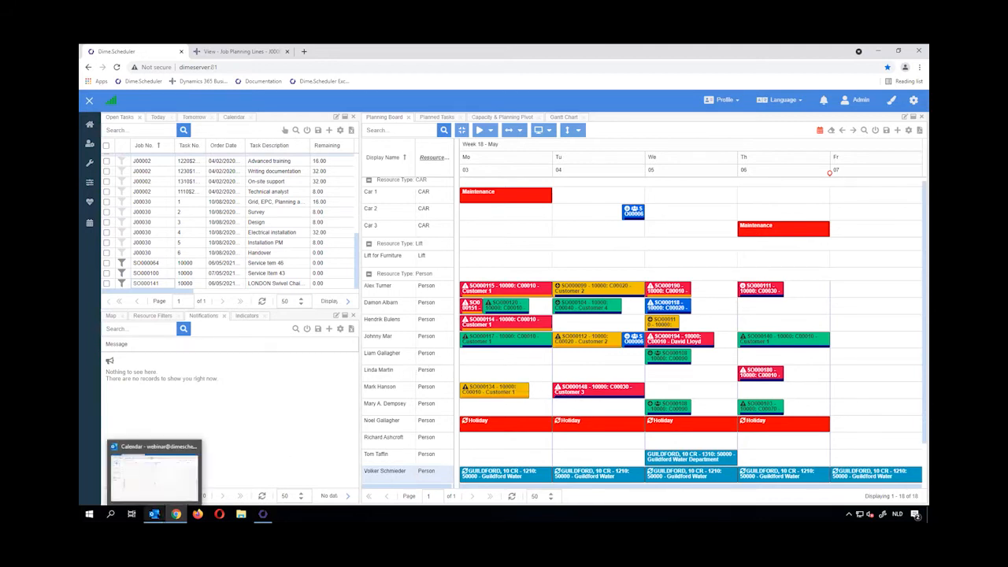
left_click(155, 514)
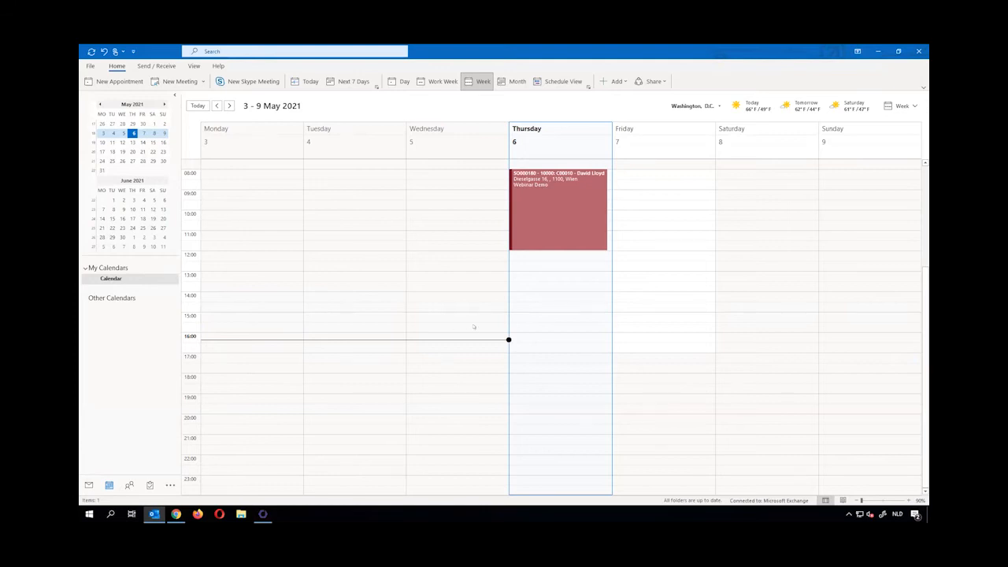
scroll(471, 323, "up", 1)
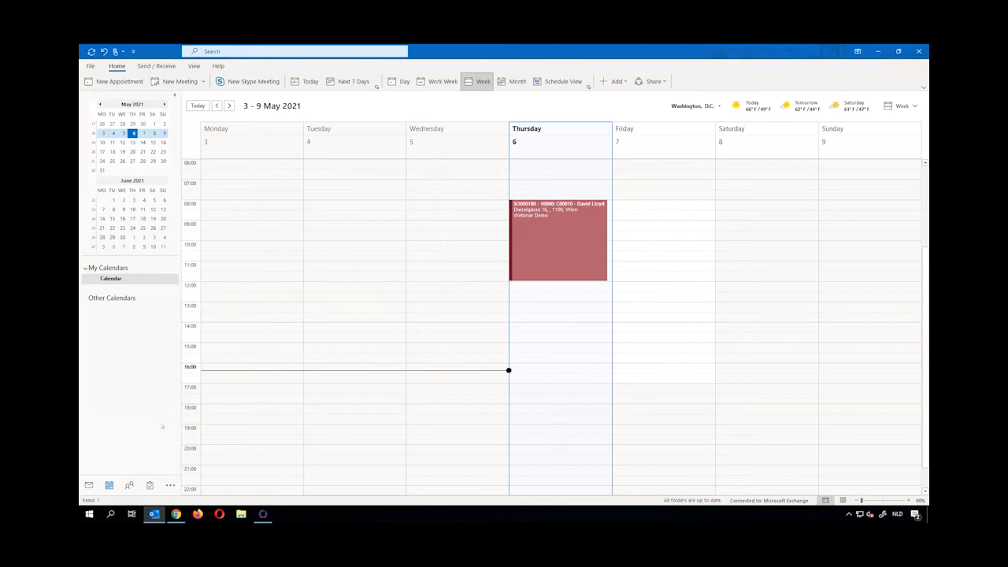
Step: Switch to Chrome, open Dime.Scheduler Exchange in a new browser tab, and open the listed resource's edit form with its Show as and Sensitivity settings
mouse_move(175, 513)
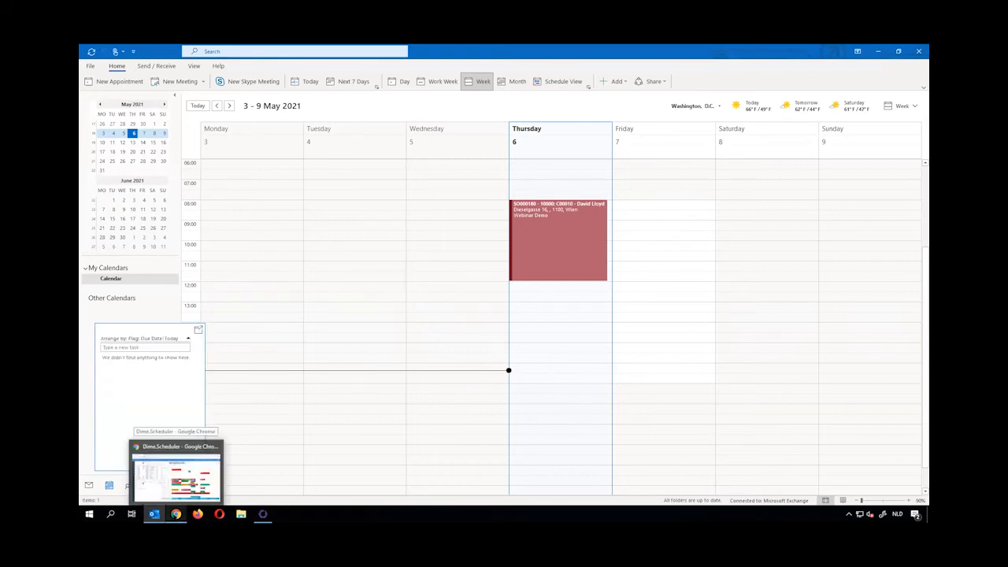
left_click(176, 514)
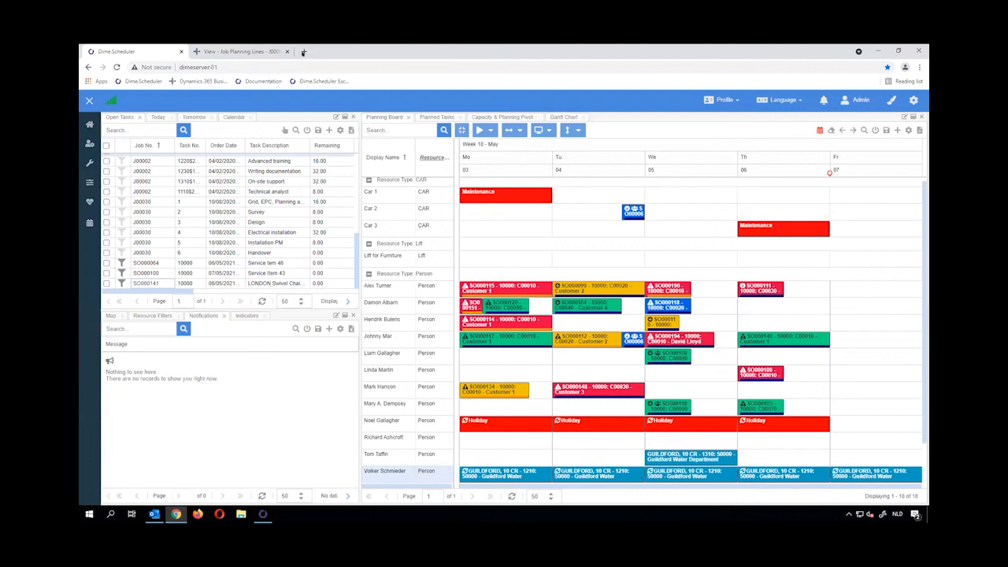
left_click(303, 52)
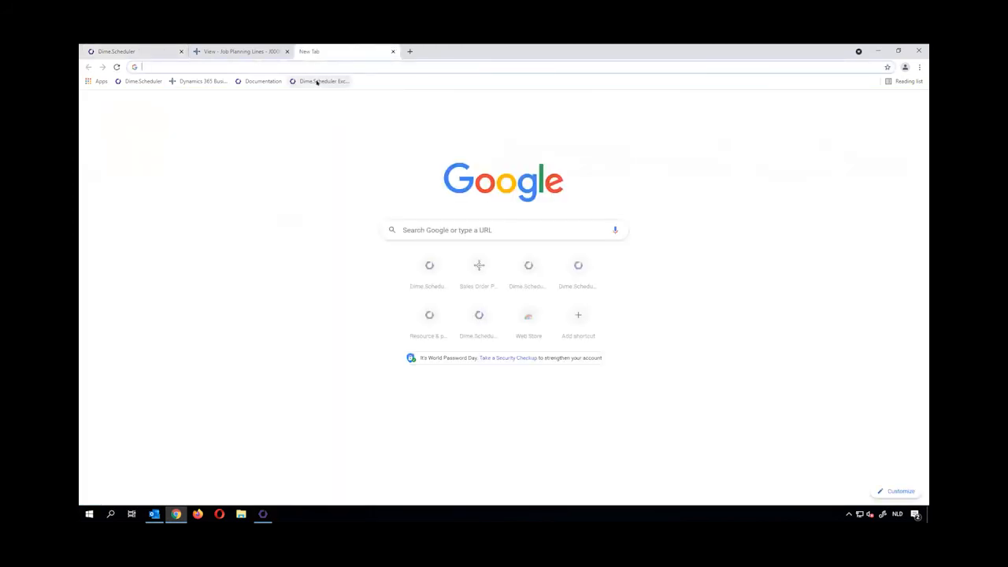
left_click(319, 81)
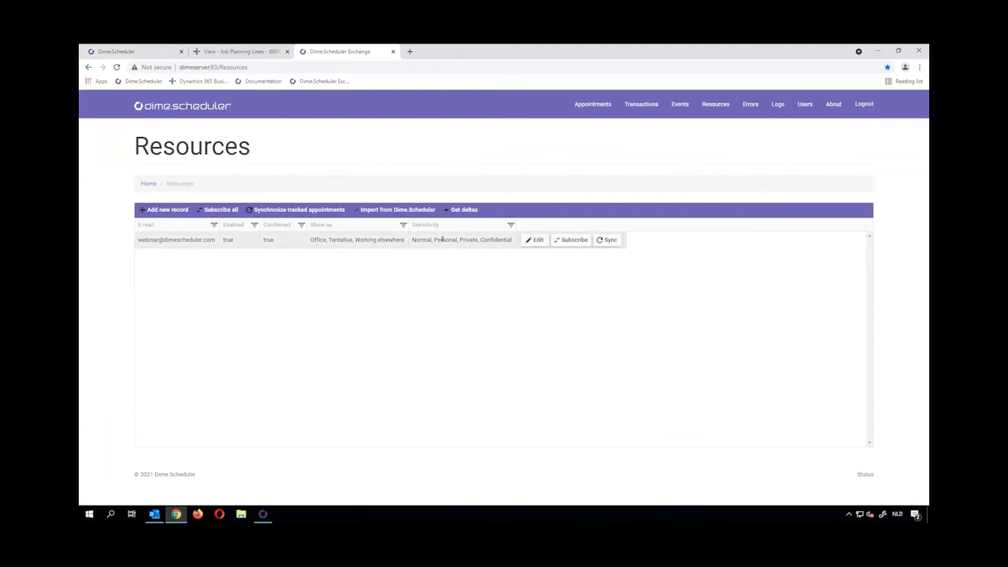
left_click(536, 240)
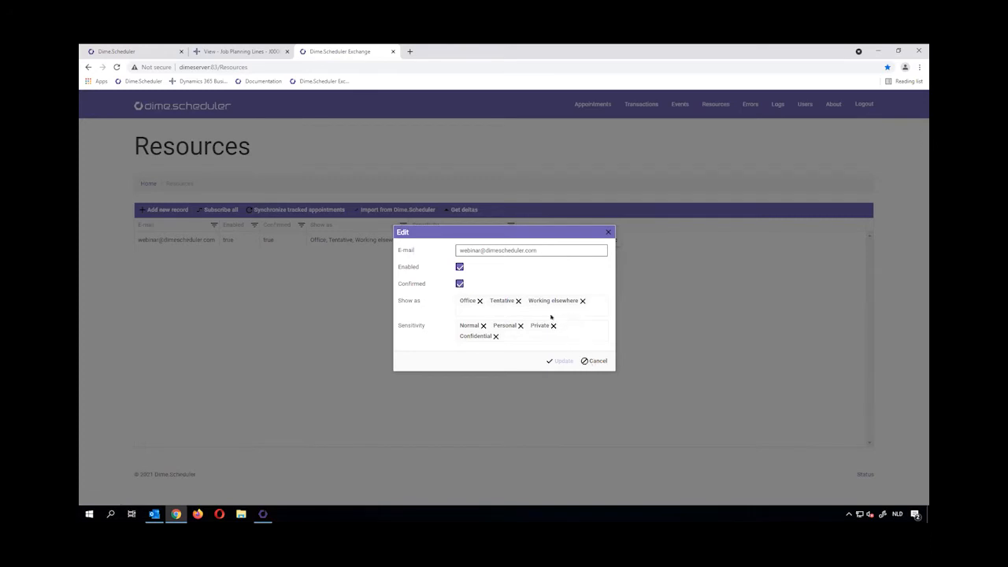
Step: Cancel the resource edit, switch to Outlook, and create a private Doctor visit appointment on Wednesday 5 May from 08:00 to 12:00
left_click(596, 361)
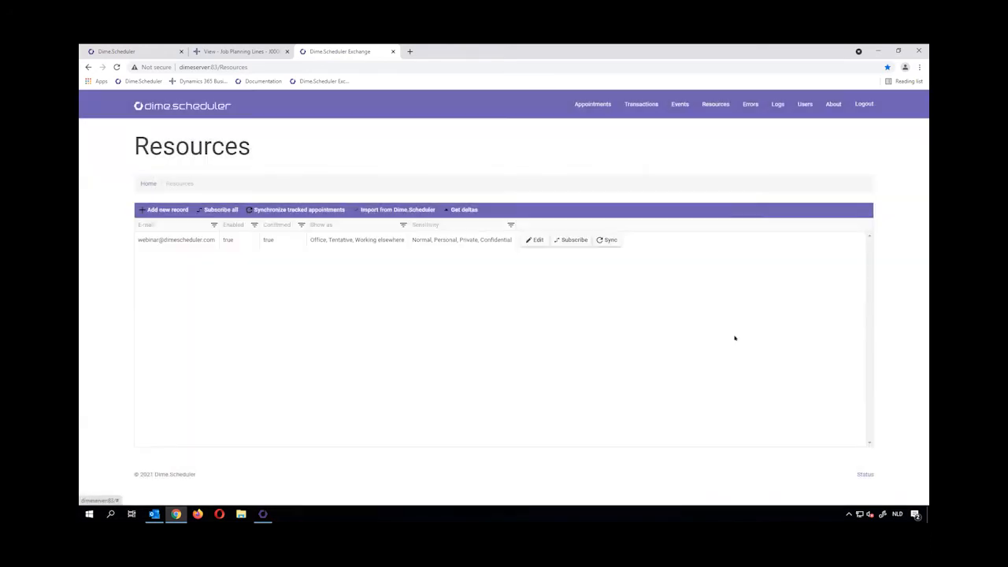
left_click(155, 514)
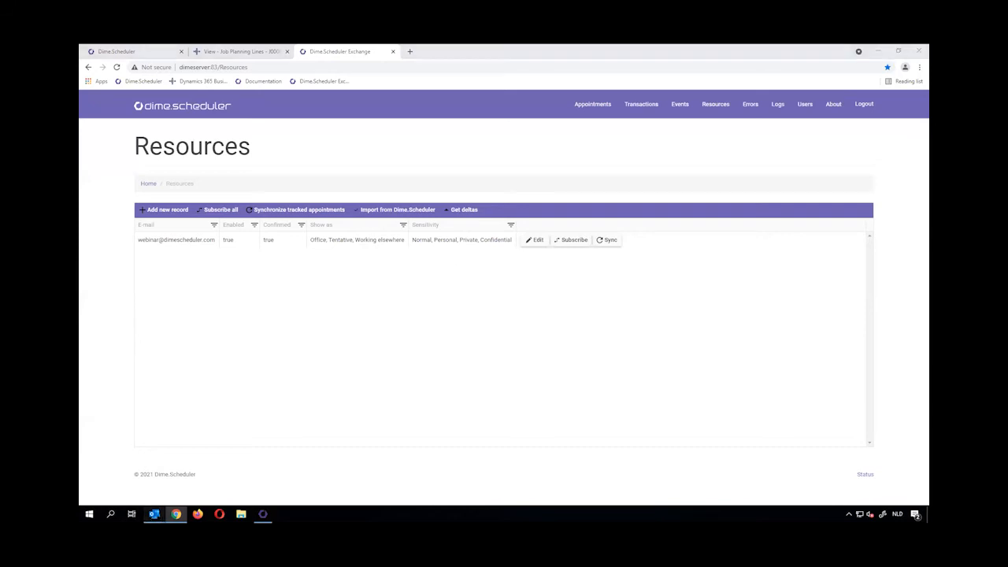
left_click_drag(442, 205, 455, 275)
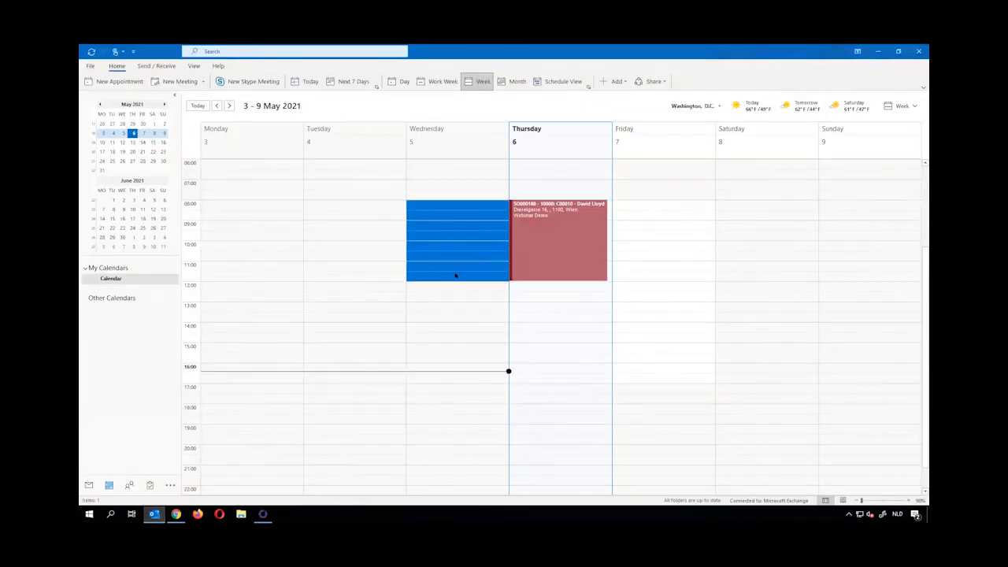
type("Doctor visit")
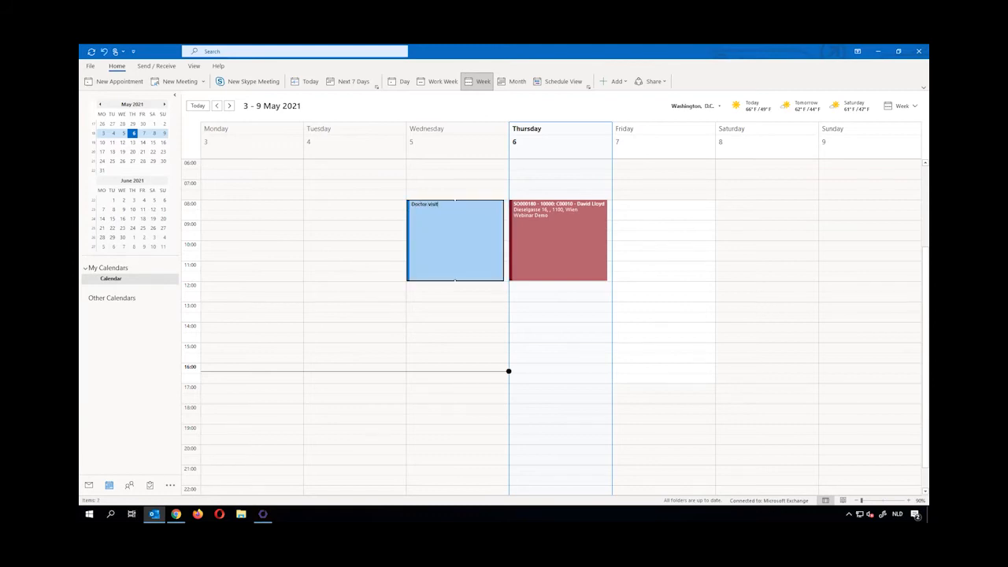
key("Return")
left_click(629, 82)
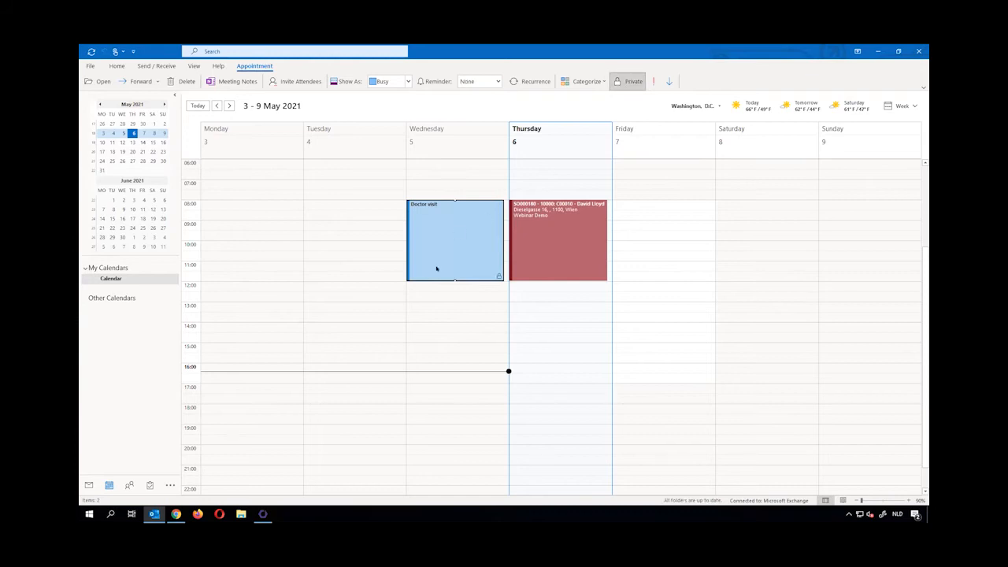
Step: Add a Teams Meeting appointment to the Outlook calendar on Wednesday 5 May from 13:00 to 17:00
left_click_drag(437, 303, 445, 376)
type("Teams Mee")
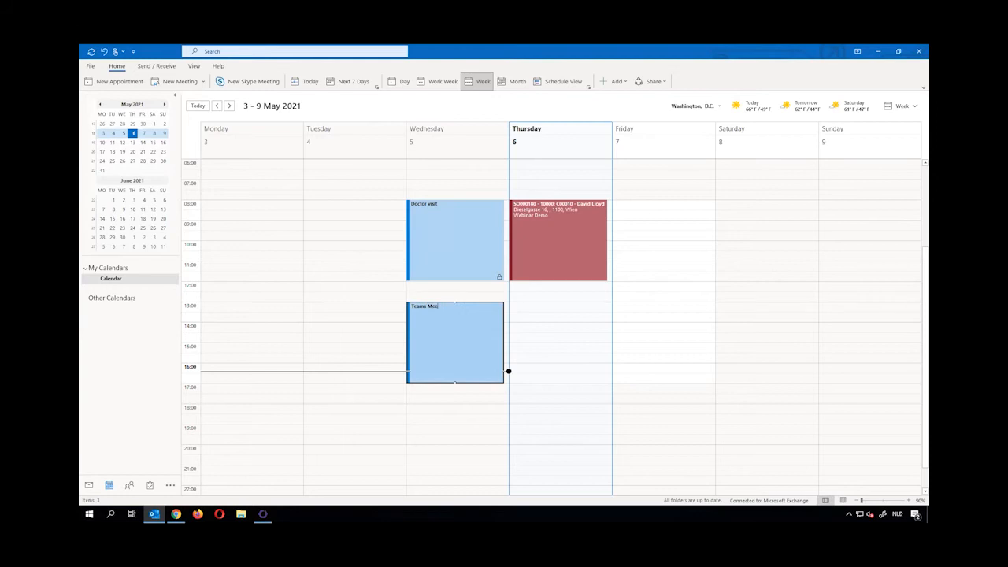
type("ting")
key("Return")
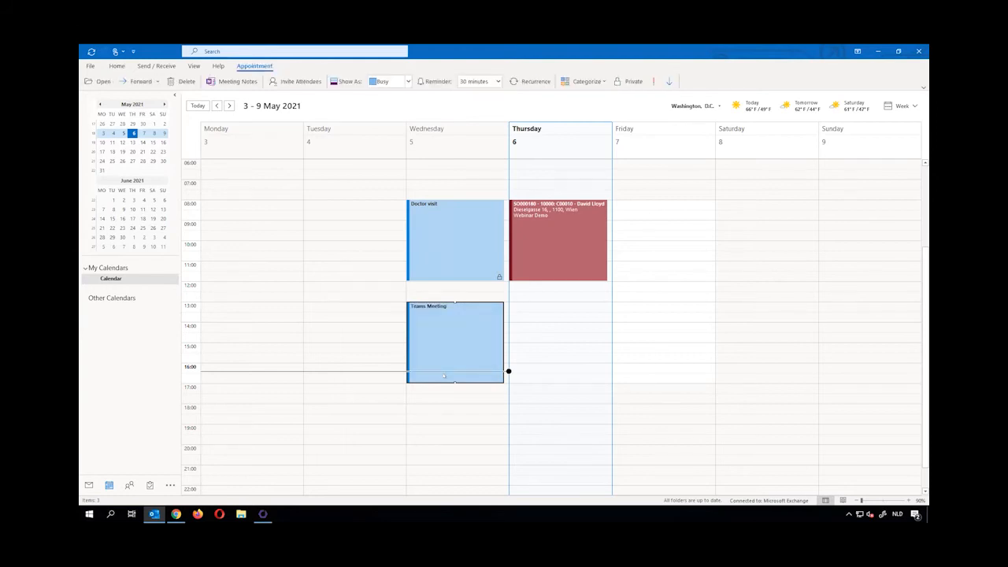
Step: Add a Lunch appointment on Wednesday 5 May from 12:00 to 13:00 and show it as Out of Office
mouse_move(470, 316)
left_click_drag(472, 285, 473, 295)
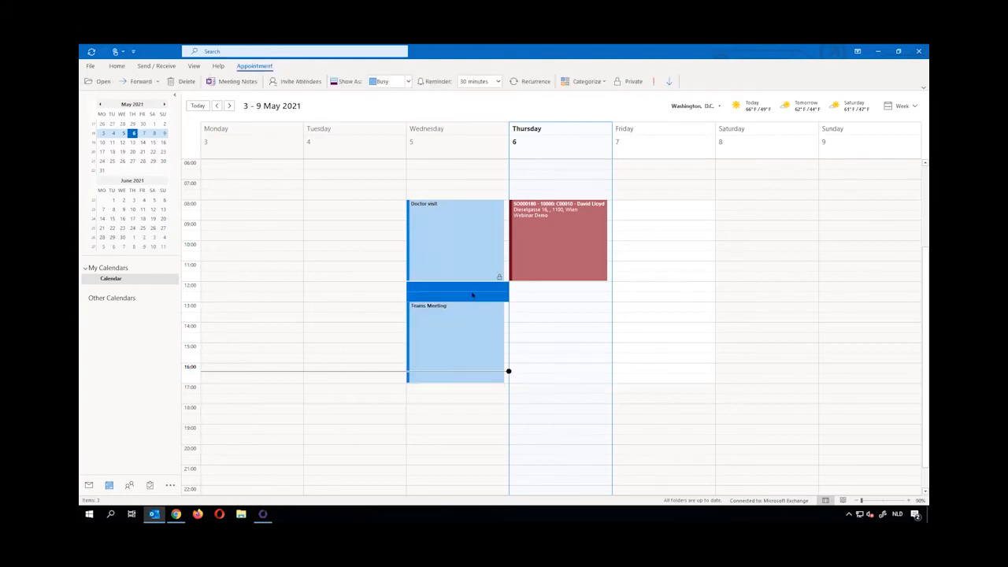
type("Lunch")
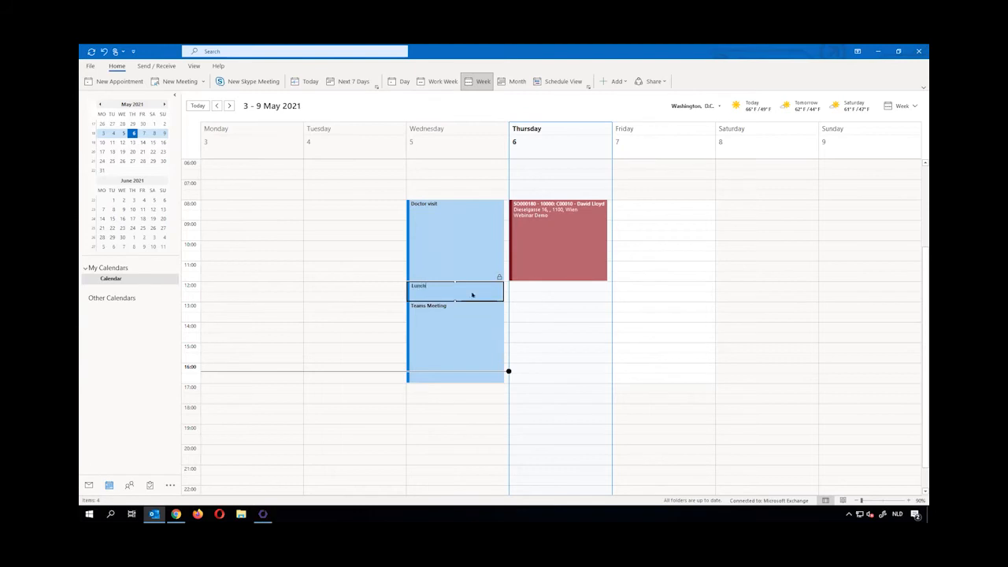
key("Return")
left_click(407, 82)
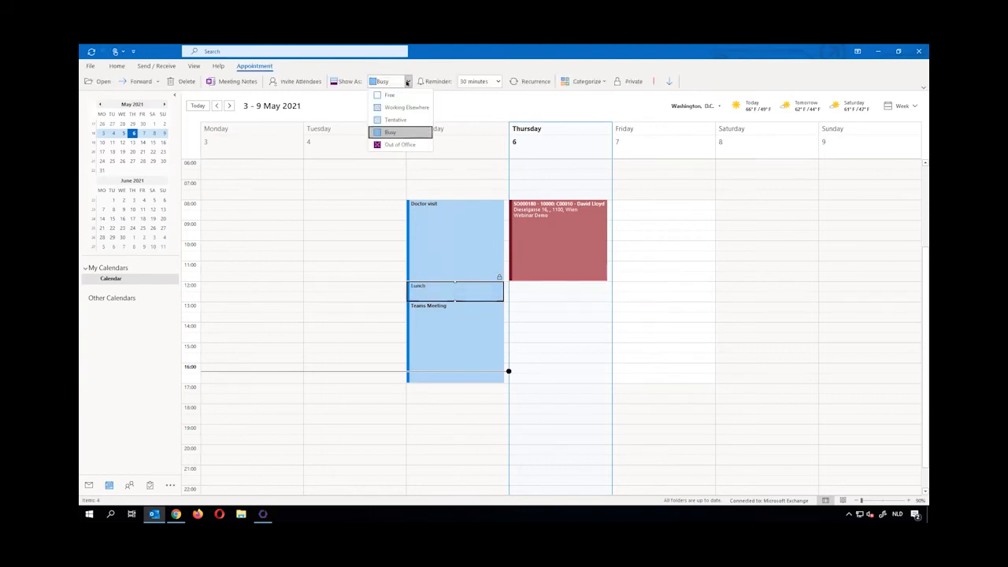
left_click(399, 145)
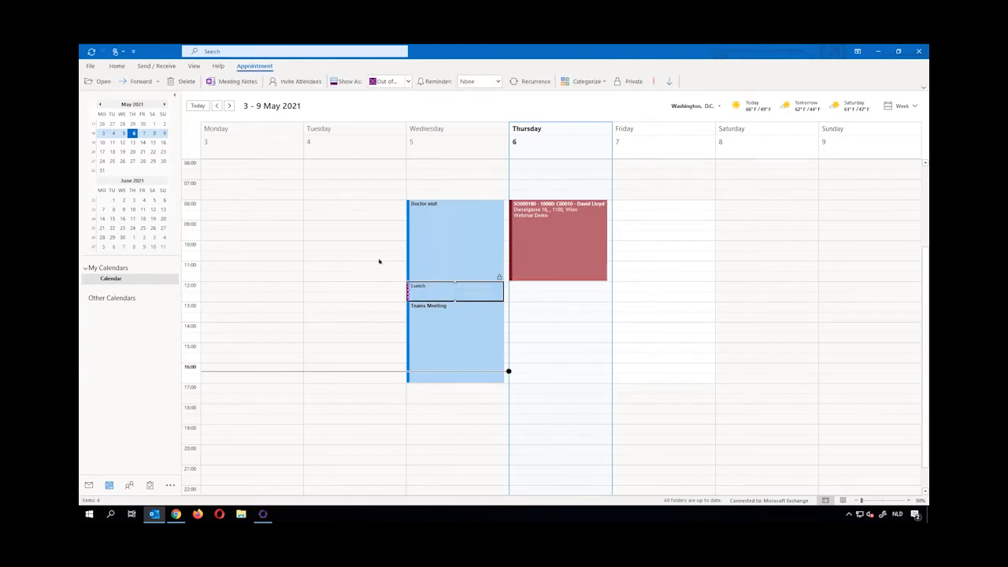
mouse_move(415, 289)
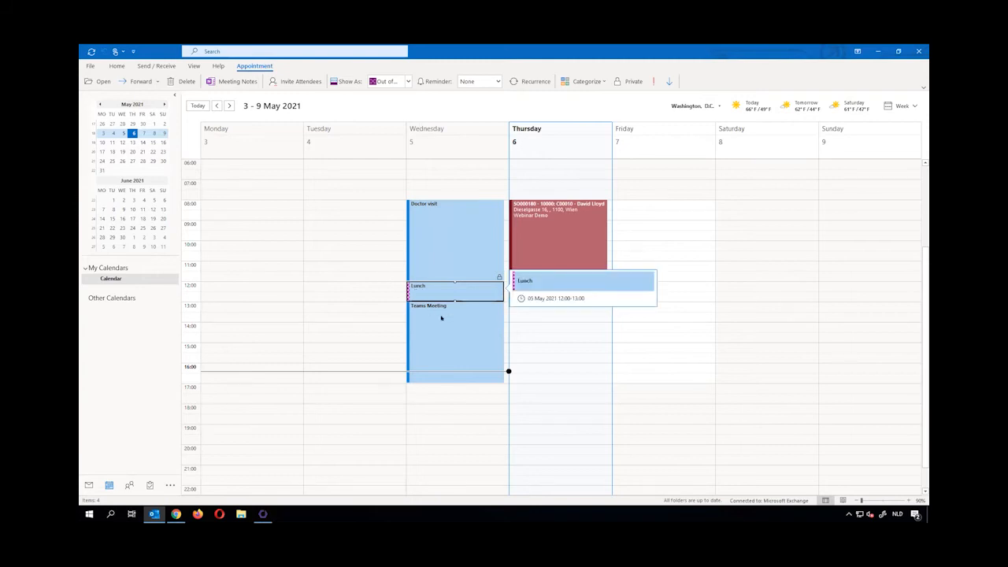
Step: Move the service order appointment on Thursday 6 May to 13:00–17:00 in the Outlook calendar
left_click(564, 368)
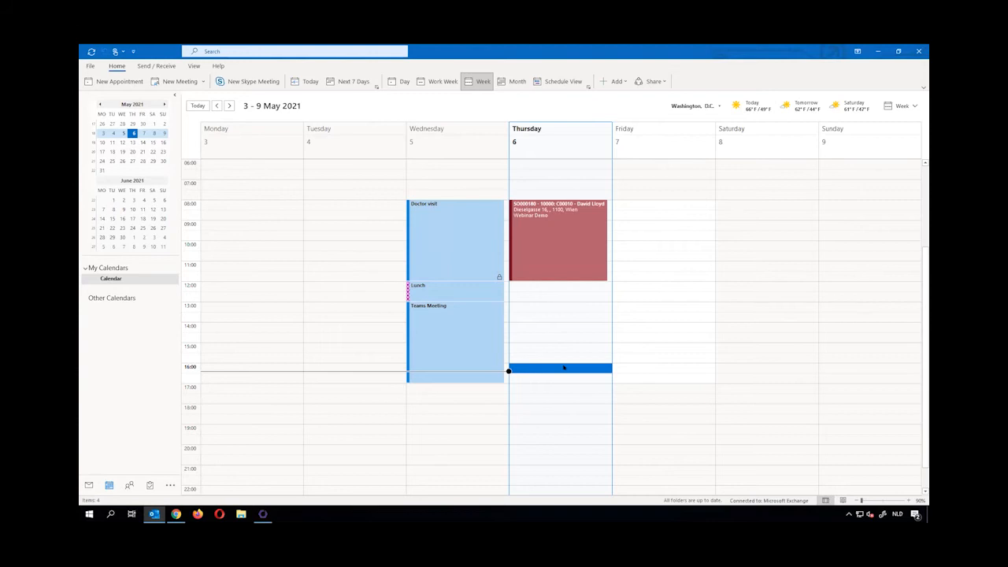
mouse_move(557, 262)
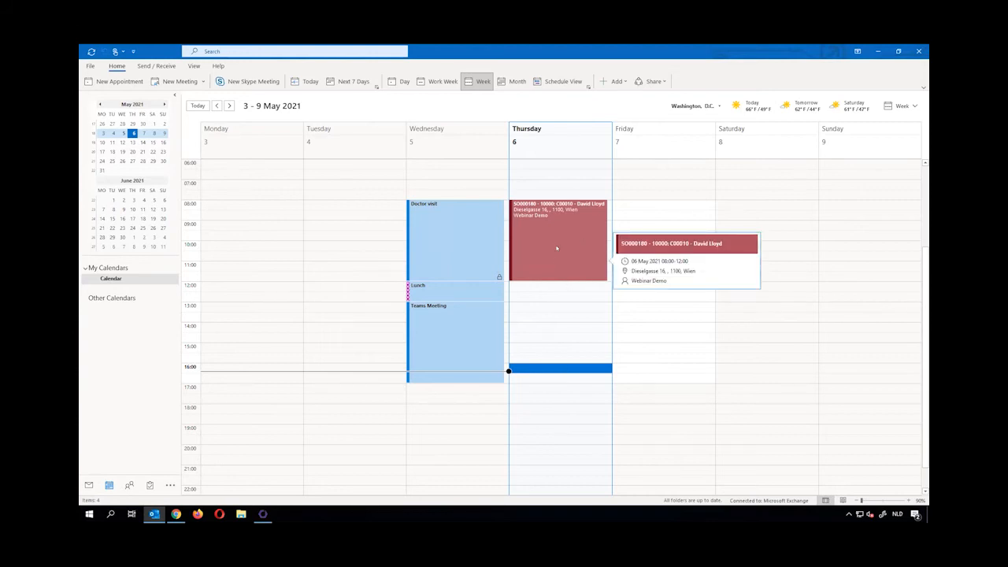
left_click(570, 308)
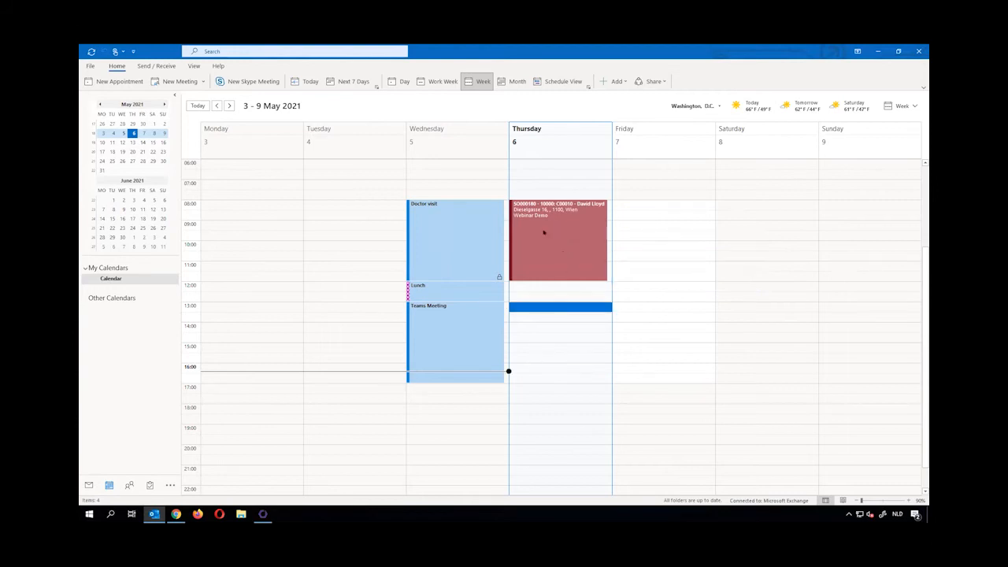
left_click_drag(563, 230, 563, 305)
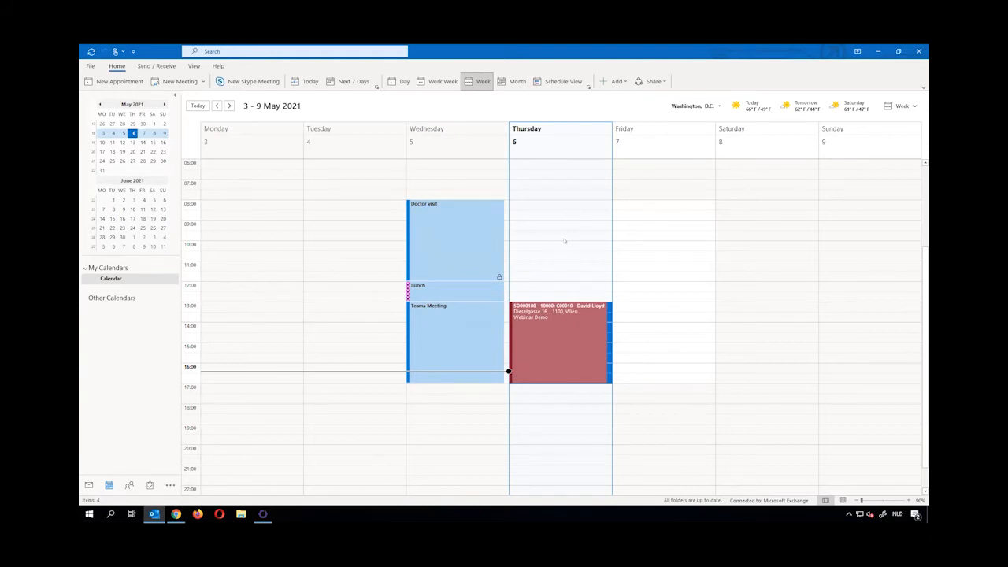
left_click(365, 225)
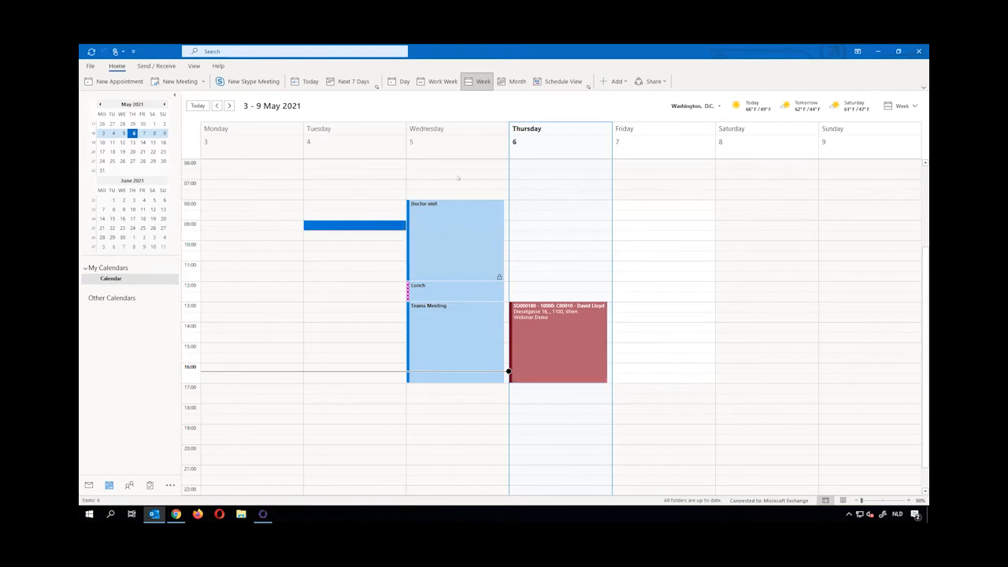
Step: Return to Dime.Scheduler Exchange, get the resource deltas, and review the synchronized appointments of 5 and 6 May on the planning board
left_click(877, 50)
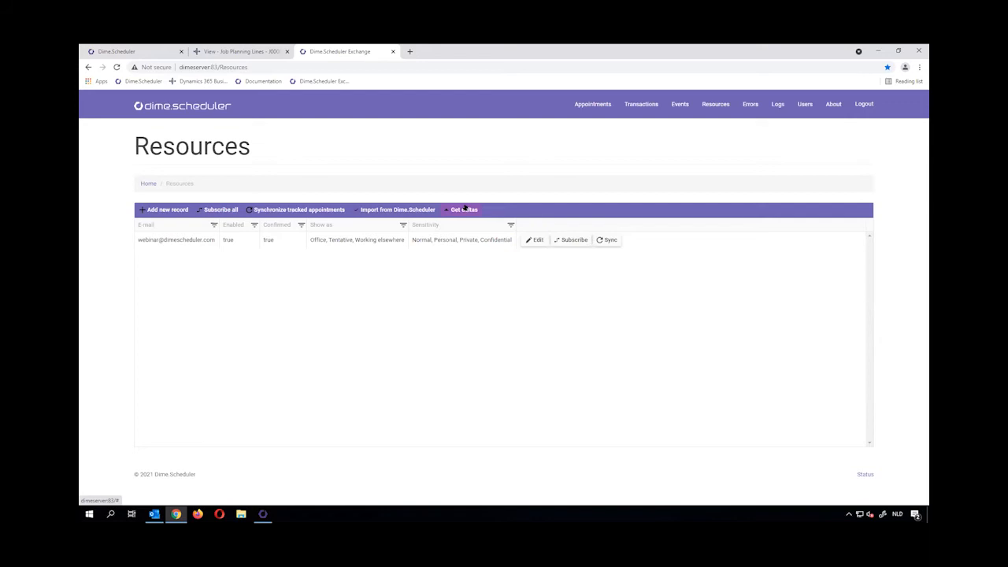
left_click(466, 209)
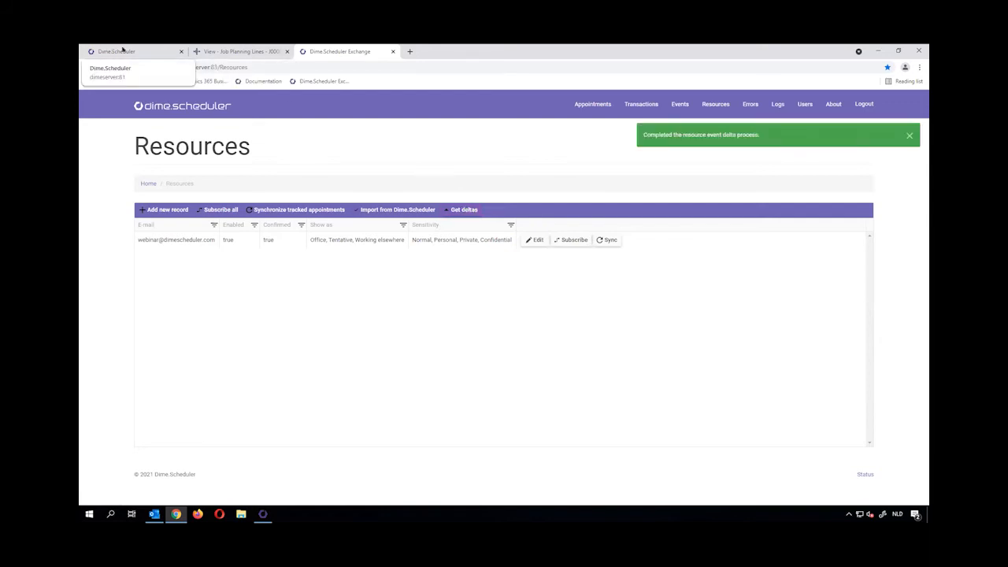
left_click(123, 51)
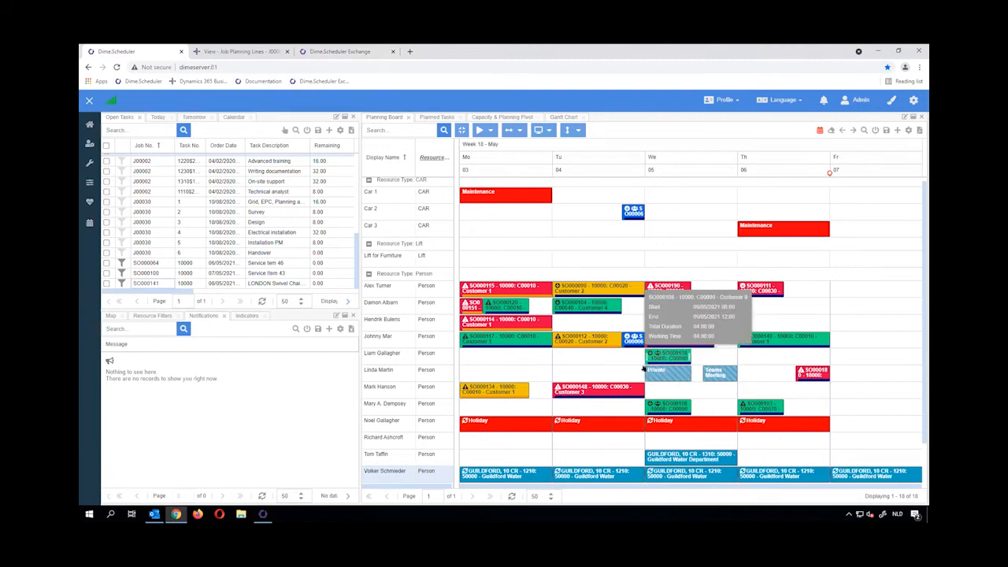
mouse_move(665, 368)
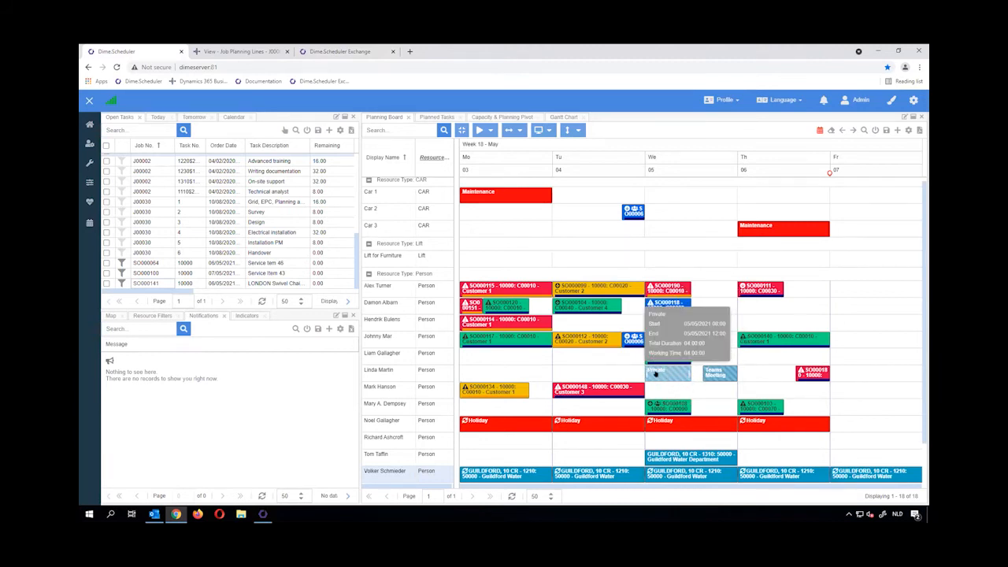
mouse_move(728, 374)
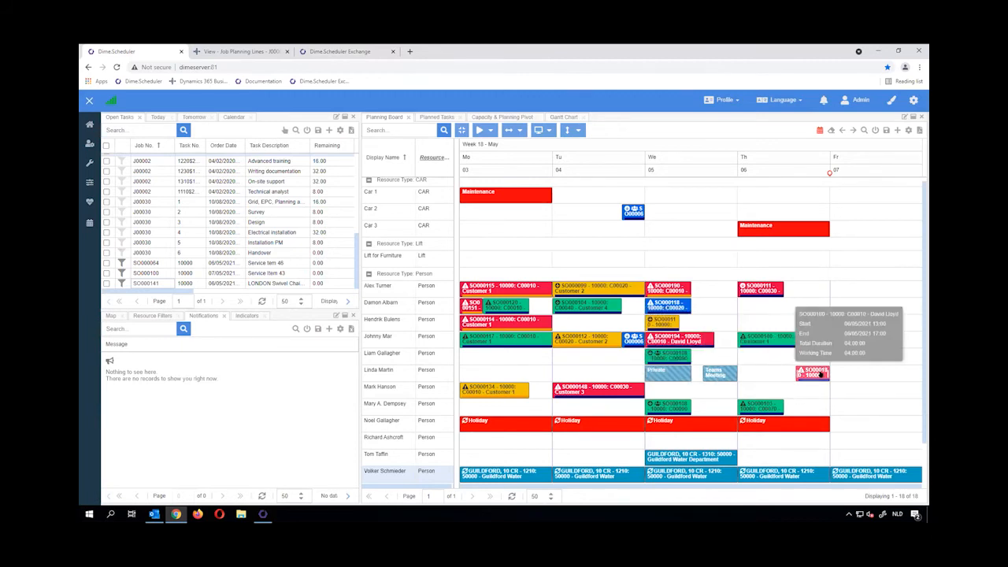
Step: Open the Thursday appointment's linked service order in Business Central, review the Audio Equipment line's resource allocations, and close the order
right_click(819, 375)
mouse_move(839, 498)
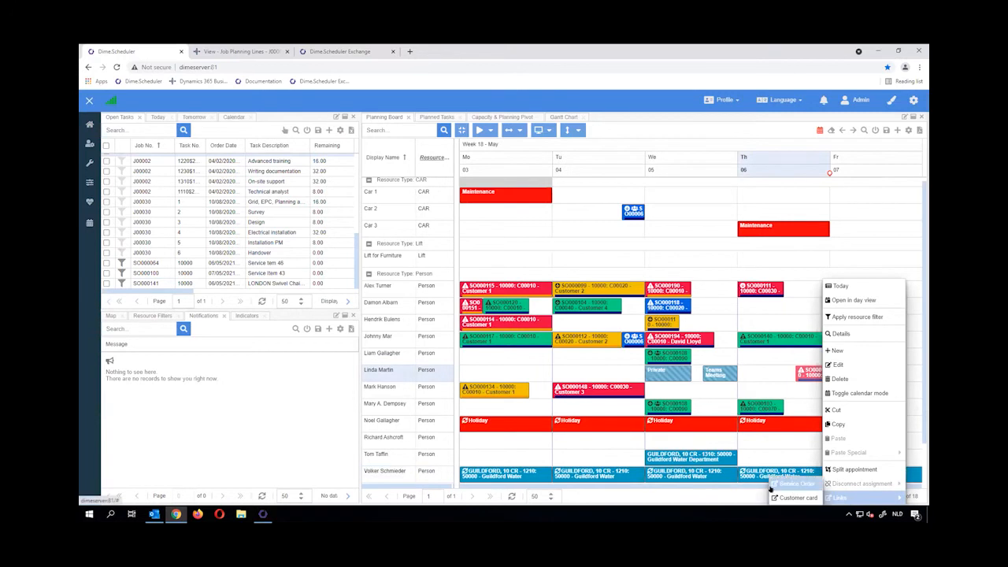
left_click(785, 486)
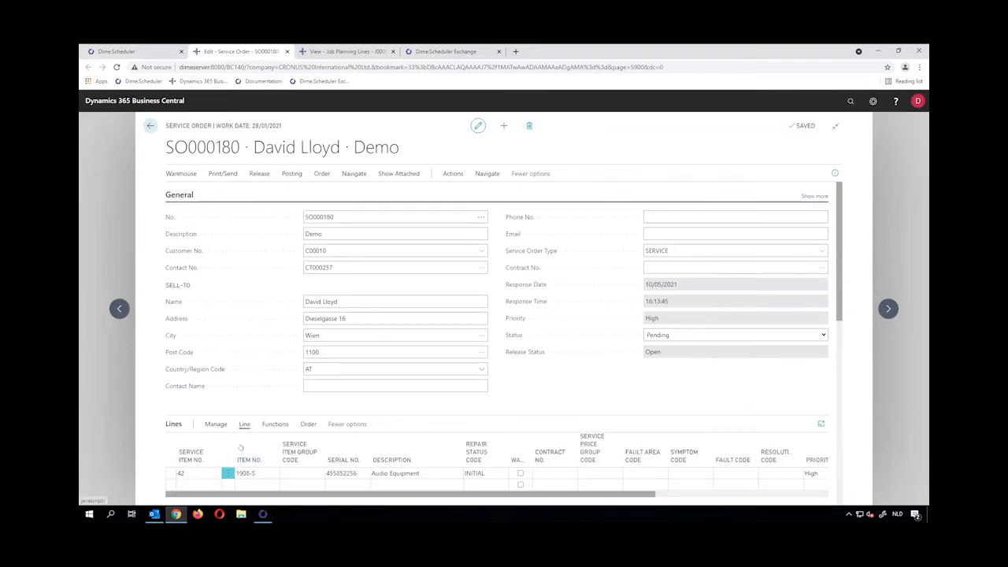
left_click(244, 424)
left_click(205, 440)
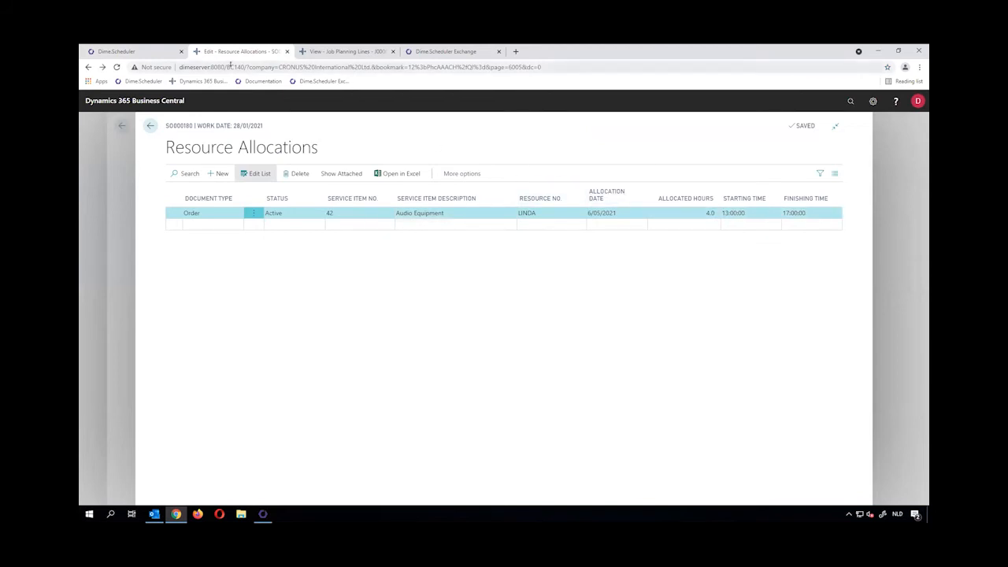
key("Escape")
key("Escape")
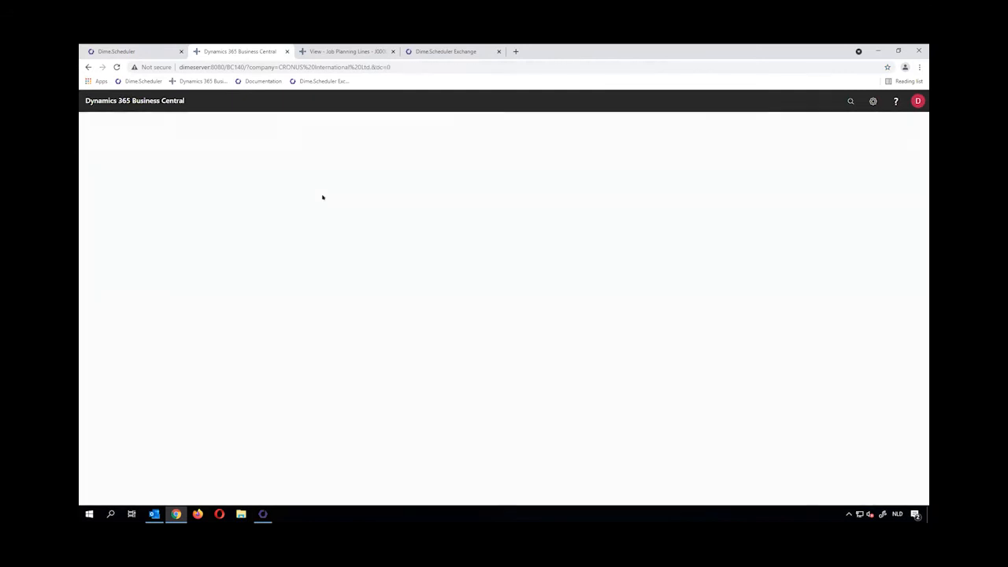
left_click(287, 51)
Step: Examine the Capacity & Planning Pivot for 3 to 7 May in Dime.Scheduler and return to the planning board
left_click(154, 47)
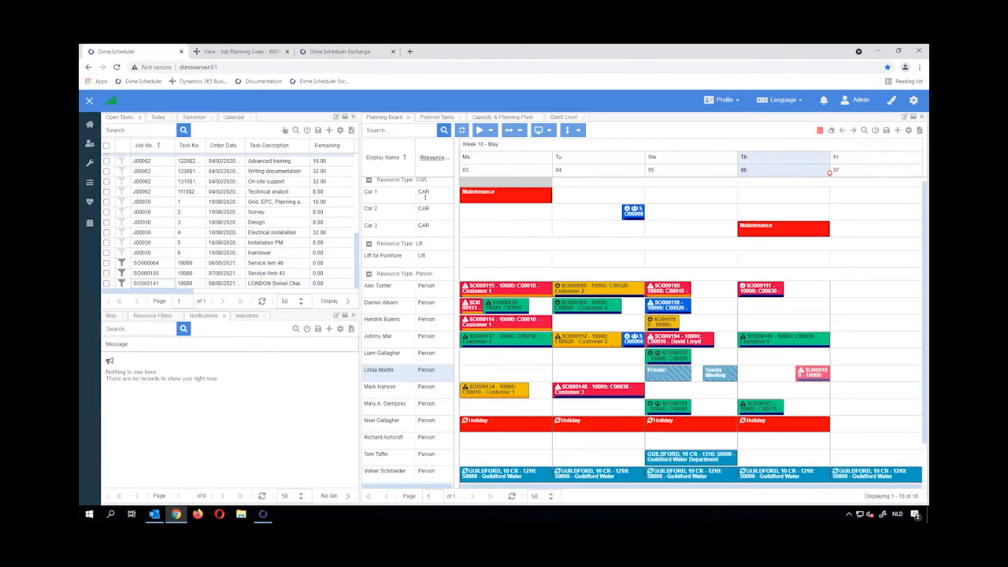
left_click(512, 117)
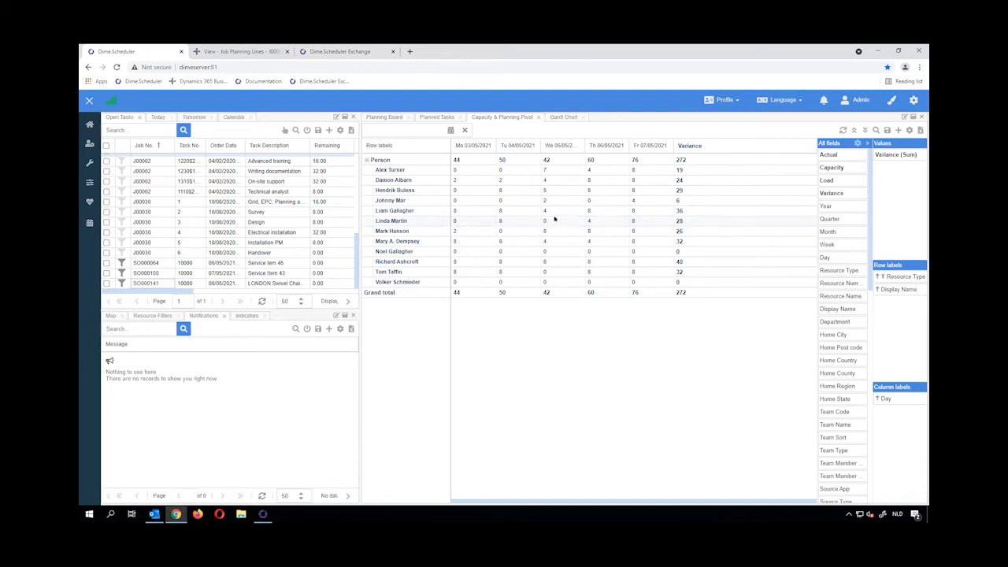
left_click(384, 117)
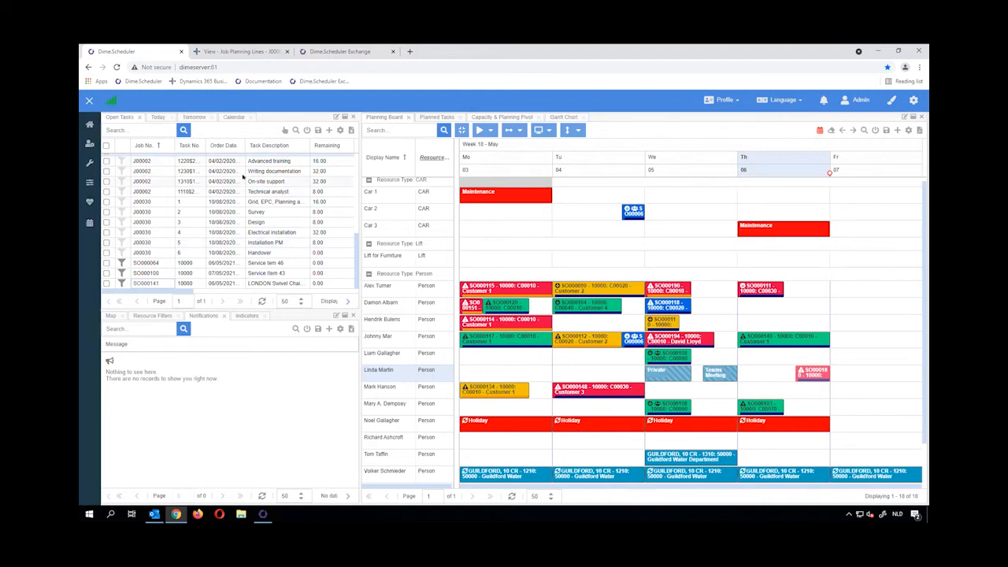
Step: Filter the open tasks by order date, first for Today and after that for Tomorrow, and clear the filter
scroll(267, 218, "up", 5)
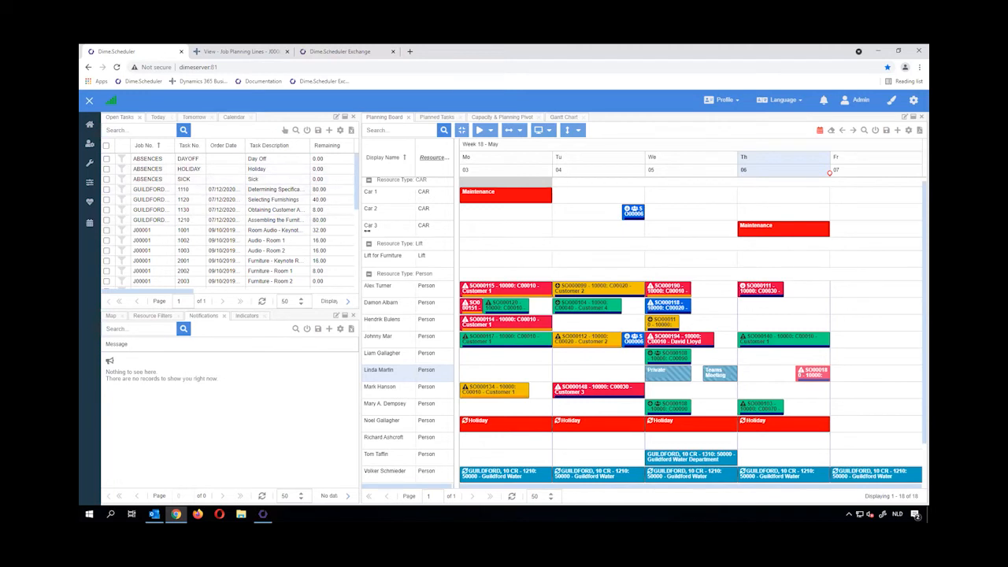
left_click(238, 147)
mouse_move(260, 253)
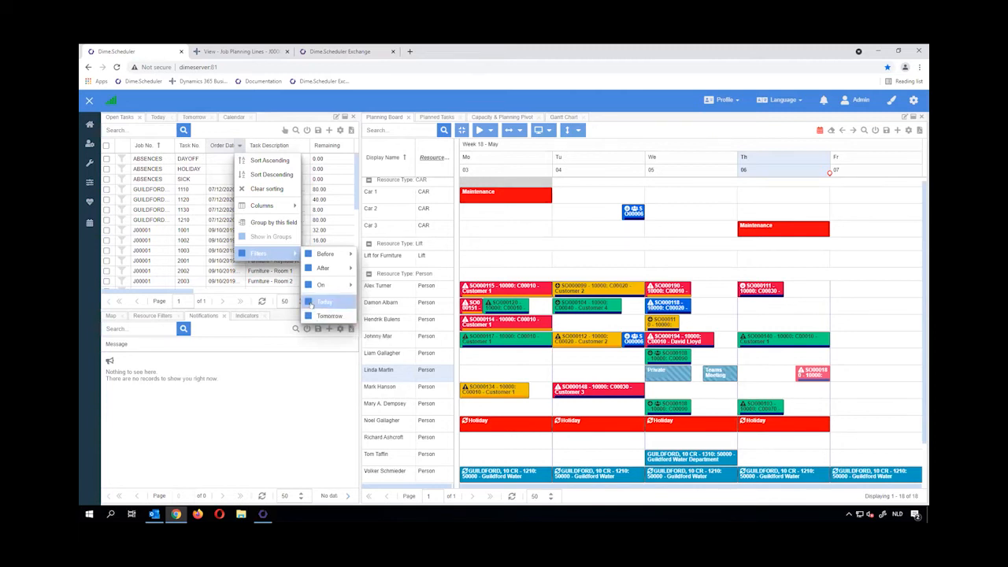
left_click(307, 302)
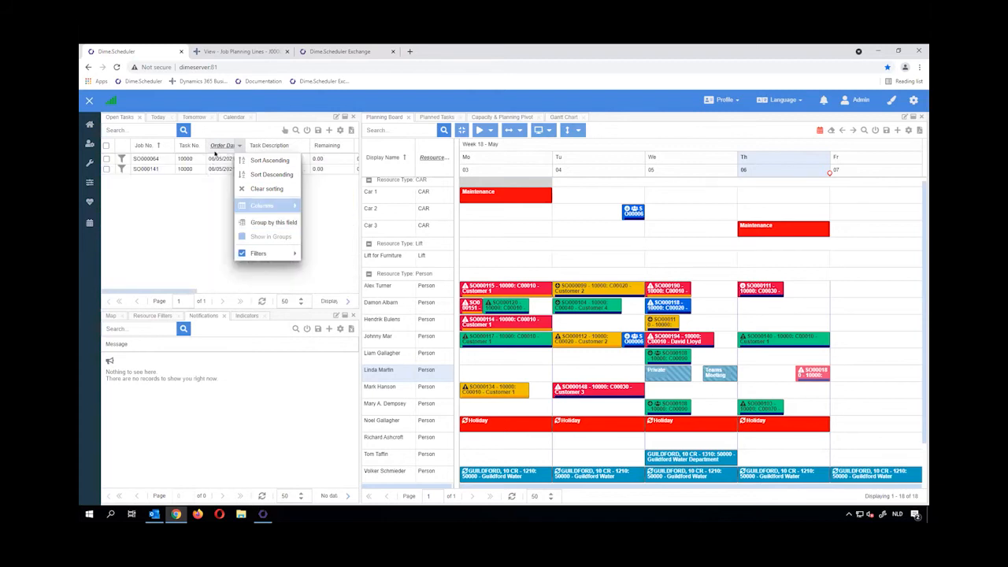
mouse_move(264, 253)
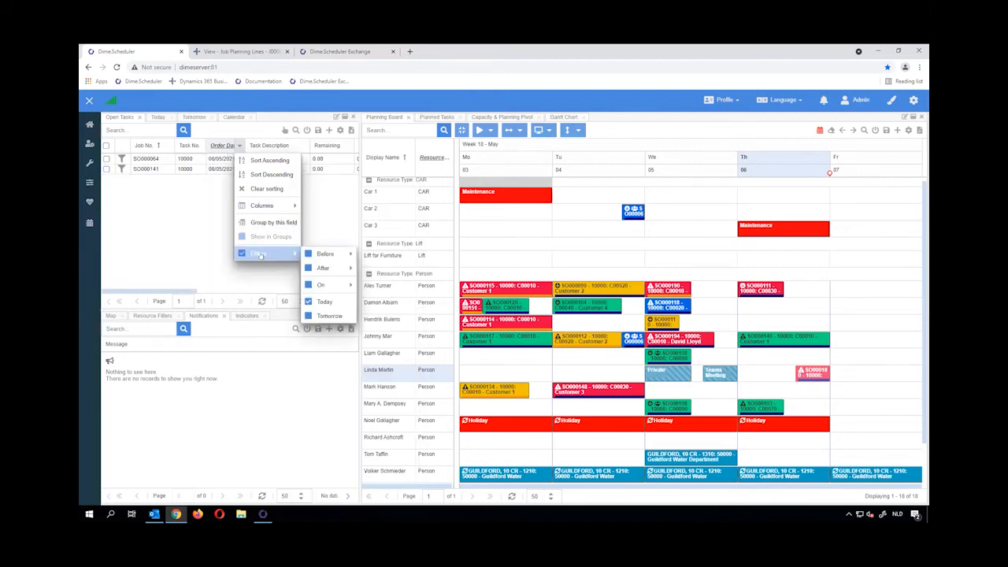
left_click(317, 316)
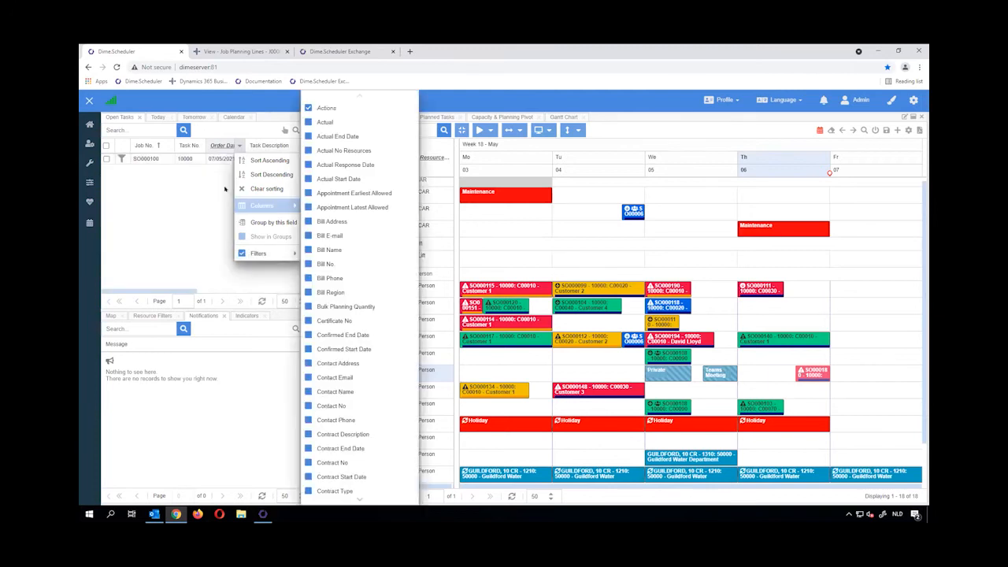
left_click(241, 253)
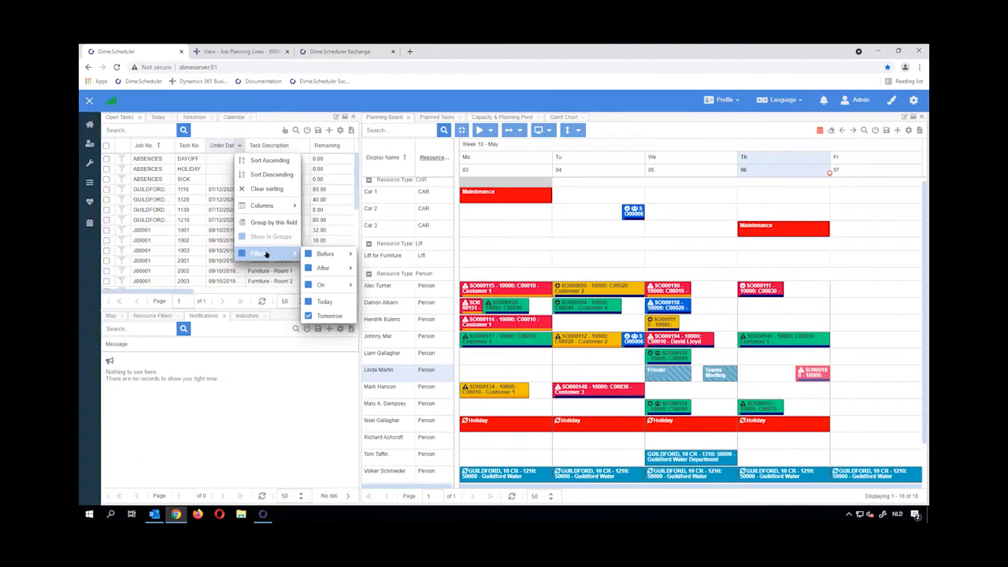
Step: Review the task lists for Today and Tomorrow and return to the full open tasks list
mouse_move(319, 284)
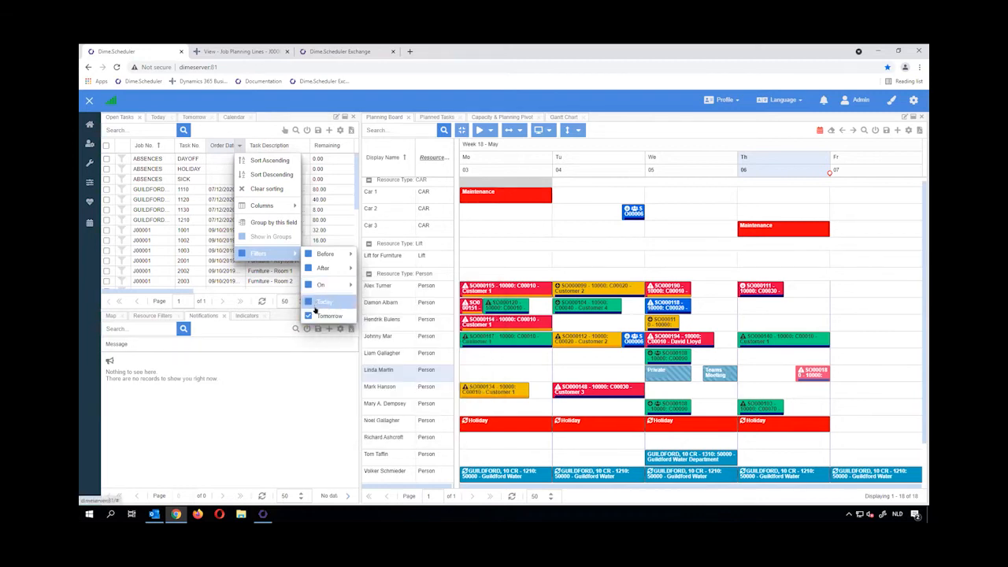
left_click(280, 387)
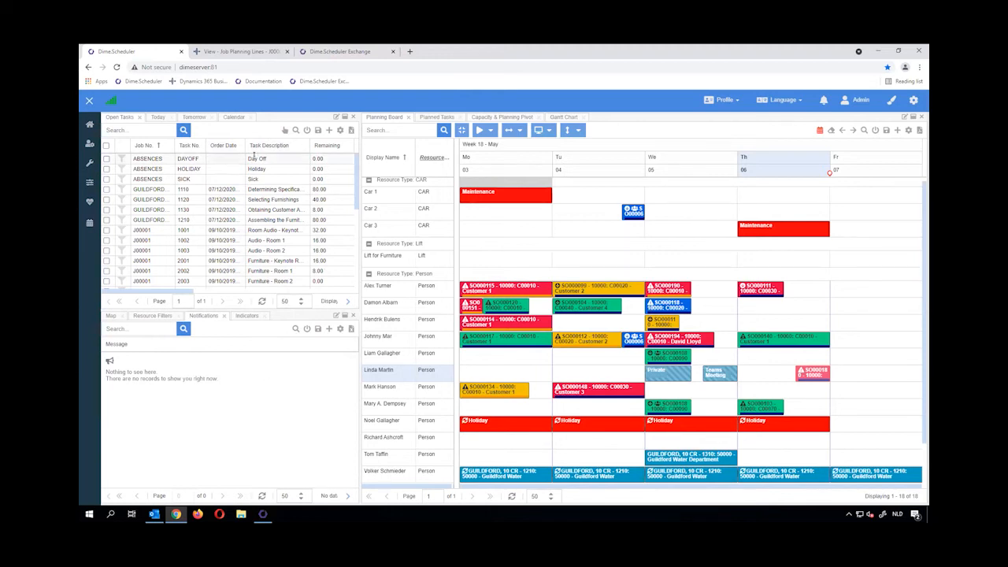
left_click(156, 116)
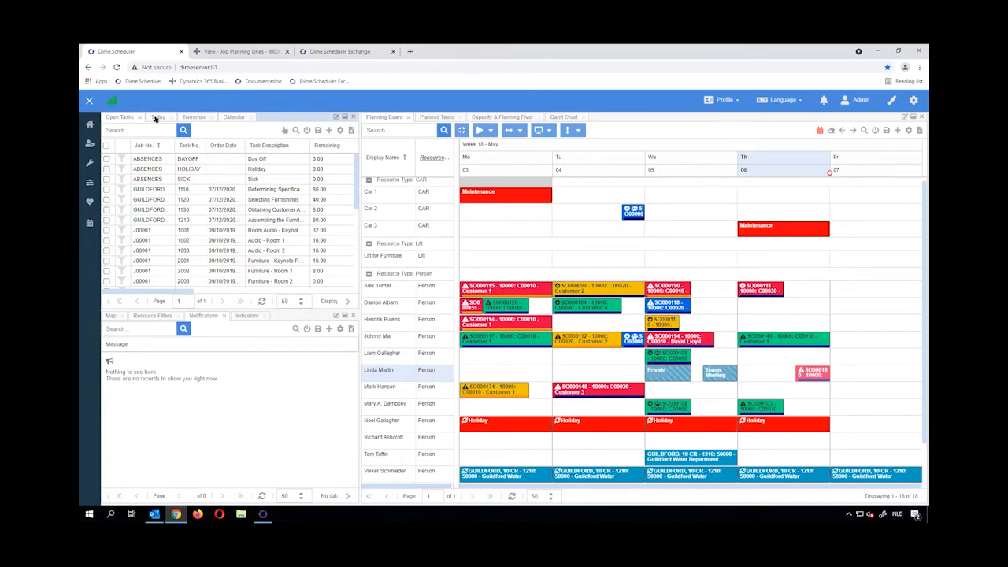
left_click(196, 117)
left_click(157, 116)
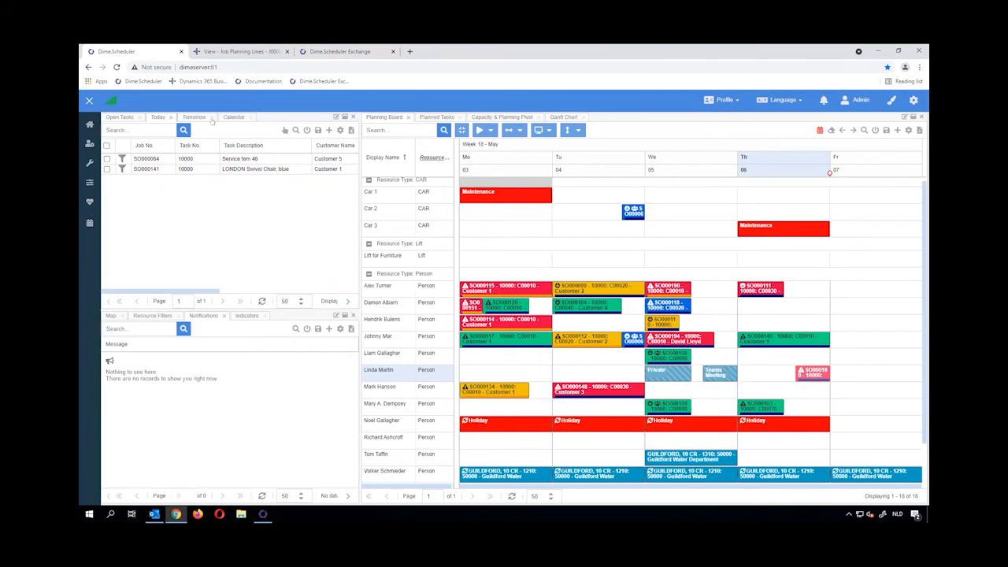
left_click(191, 117)
left_click(157, 117)
left_click(118, 117)
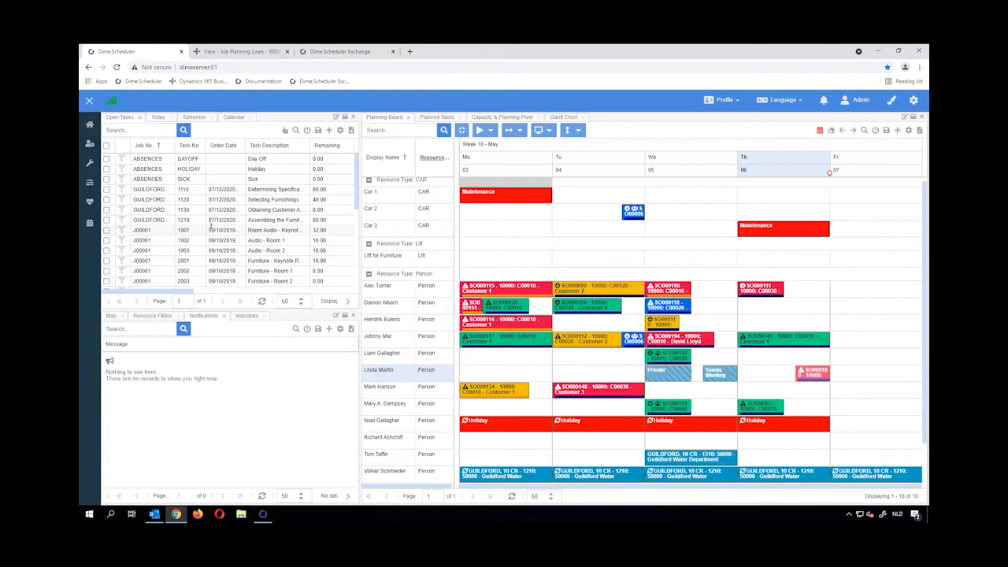
Step: Filter the planning board's resources to those whose zone equals North
left_click(143, 316)
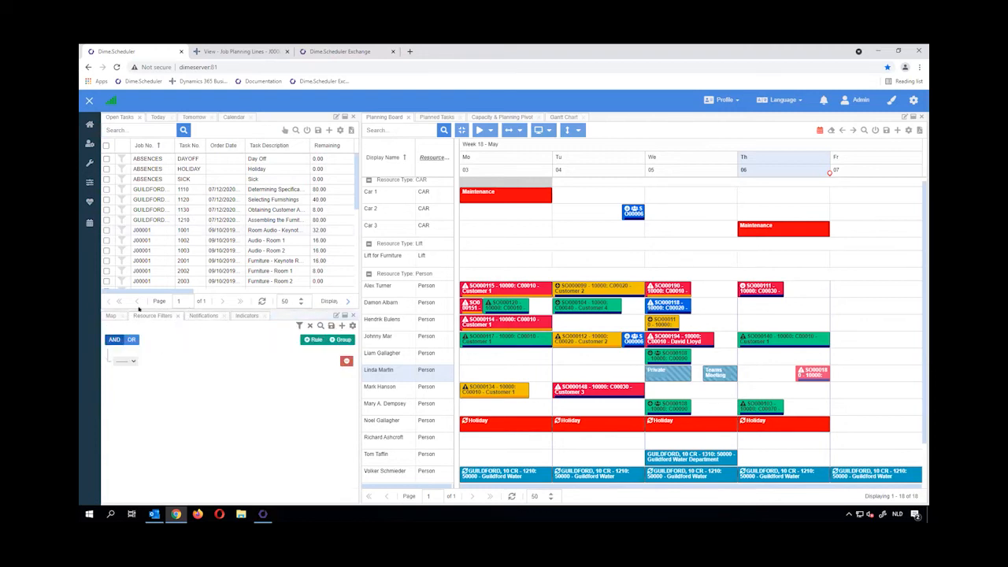
left_click(132, 360)
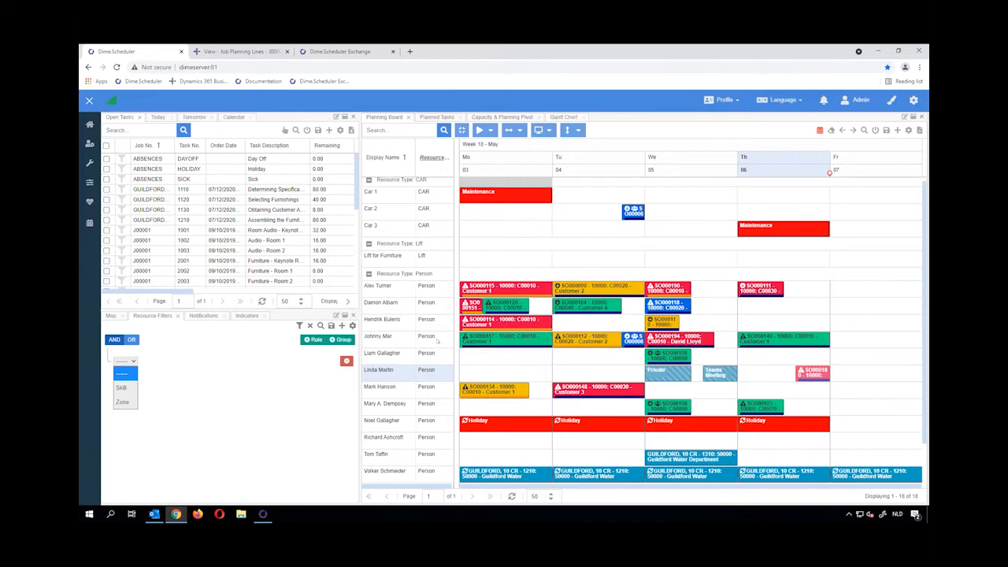
left_click(124, 401)
left_click(200, 360)
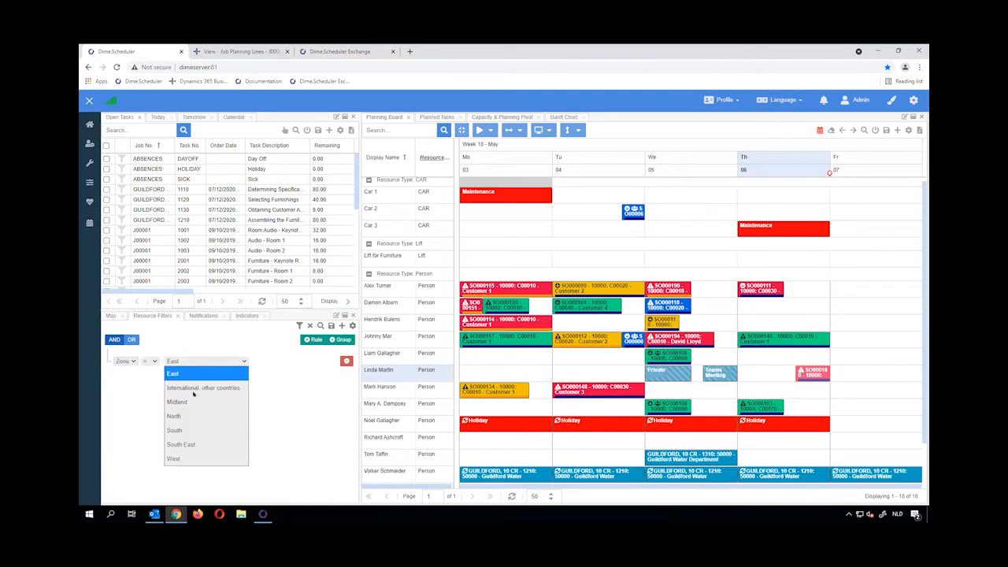
left_click(213, 411)
left_click(299, 325)
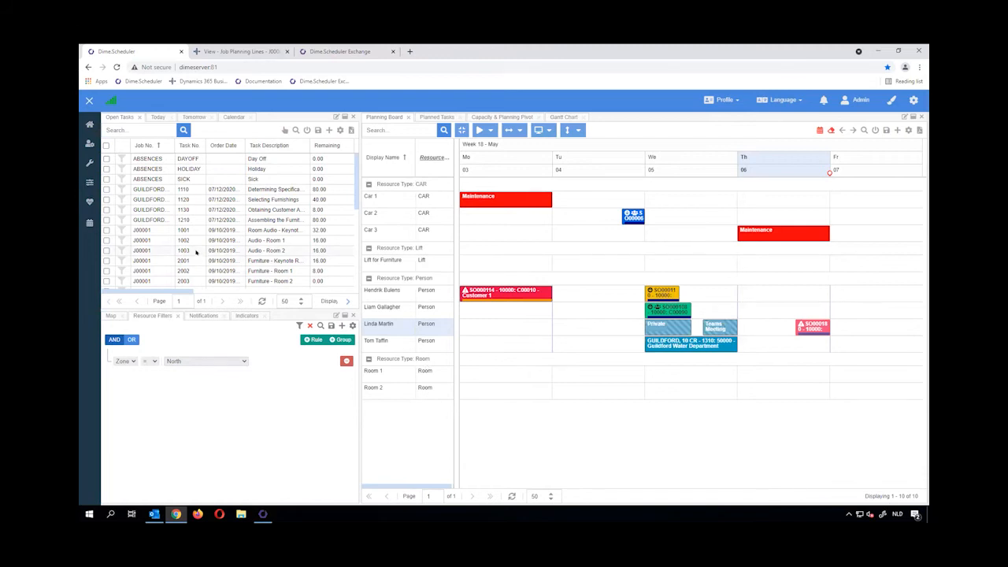
Step: Filter resources by the requirements of Service Item 46 and after that Service Item 43, and schedule Item 43 for Thursday 6 May, 08:00 to 12:00
scroll(195, 247, "down", 10)
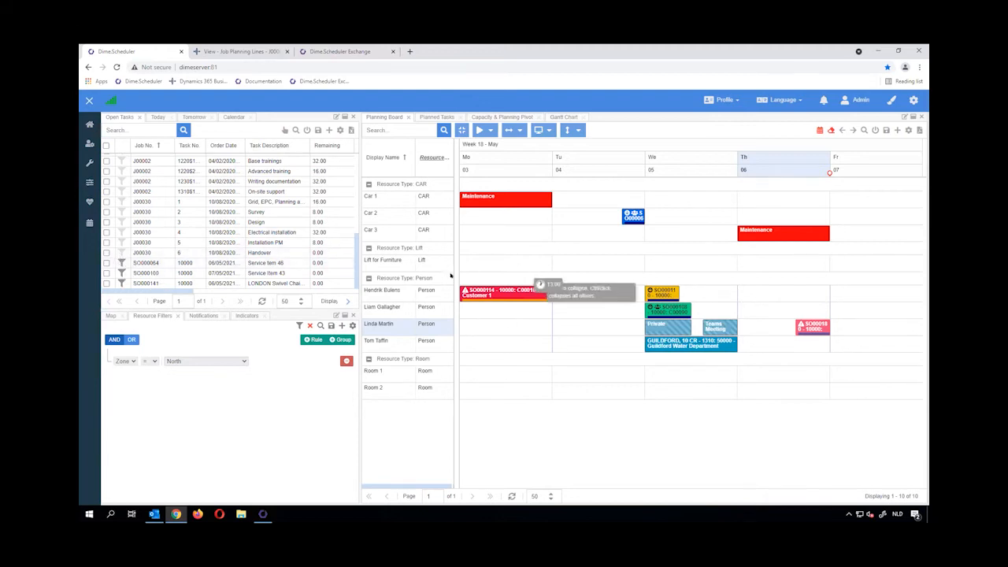
left_click(120, 263)
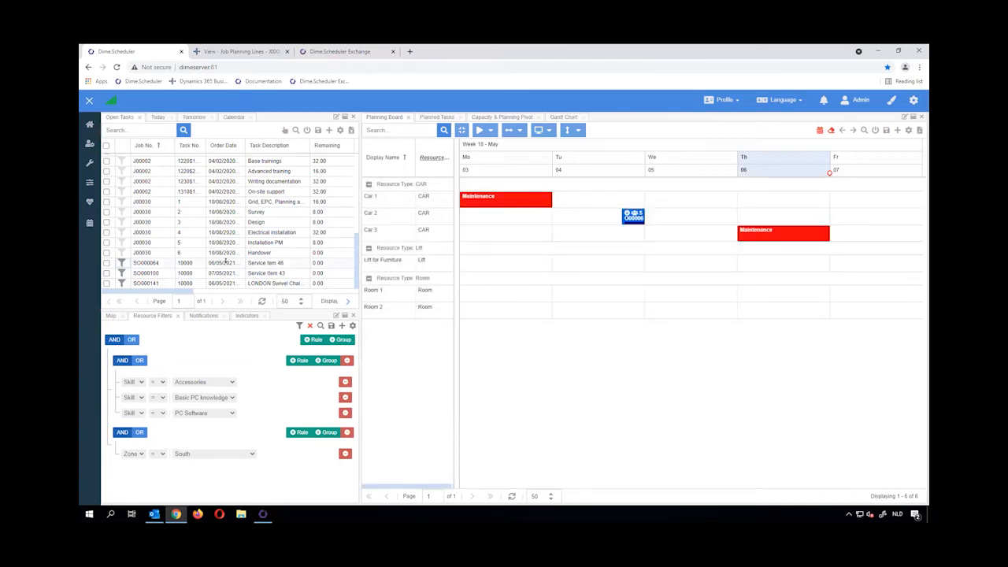
left_click(122, 273)
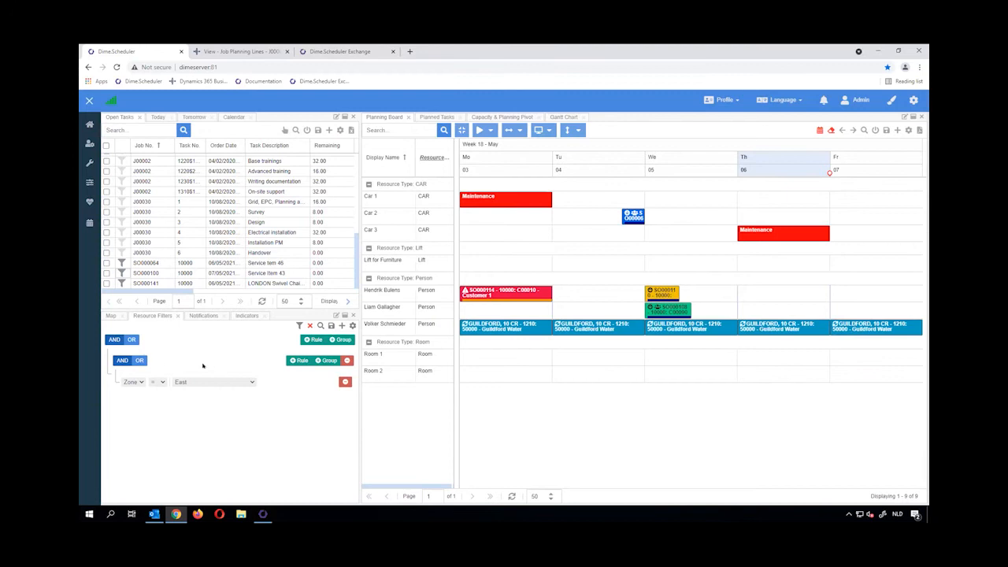
left_click_drag(162, 274, 758, 312)
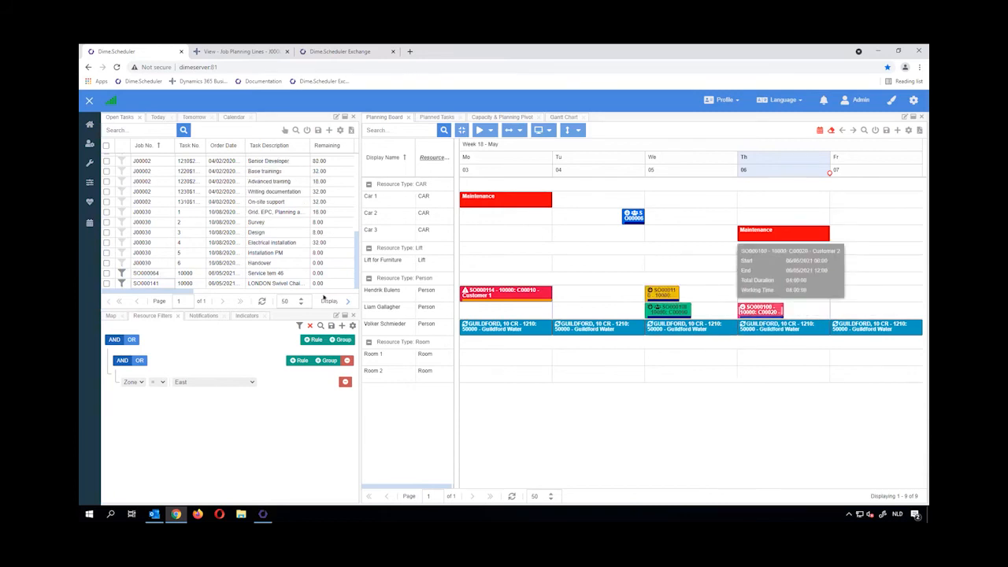
Step: Clear the resource filter and plan a Sick absence on Thursday 6 May for the person assigned to Service Item 43
left_click(830, 129)
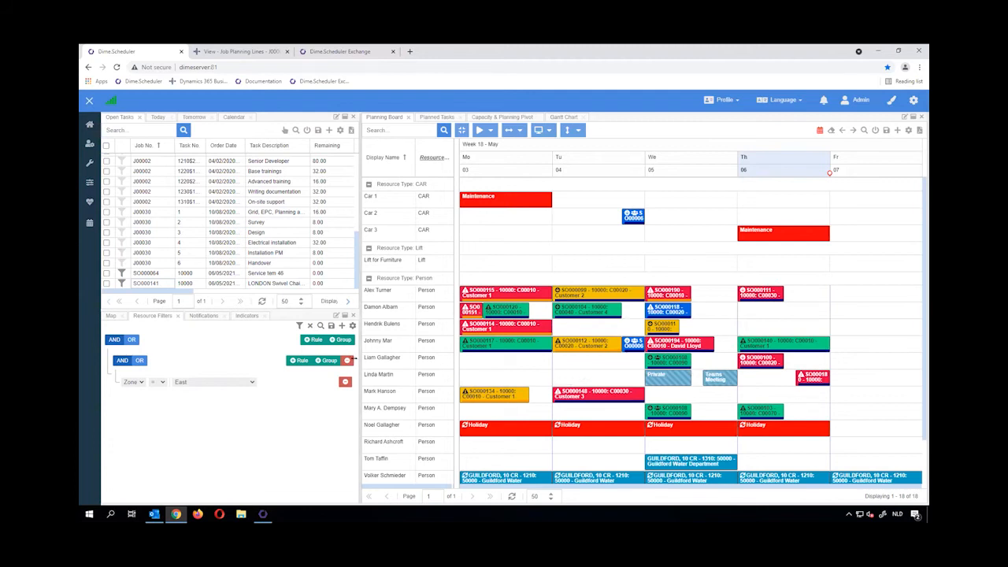
scroll(201, 226, "up", 8)
left_click_drag(141, 178, 737, 363)
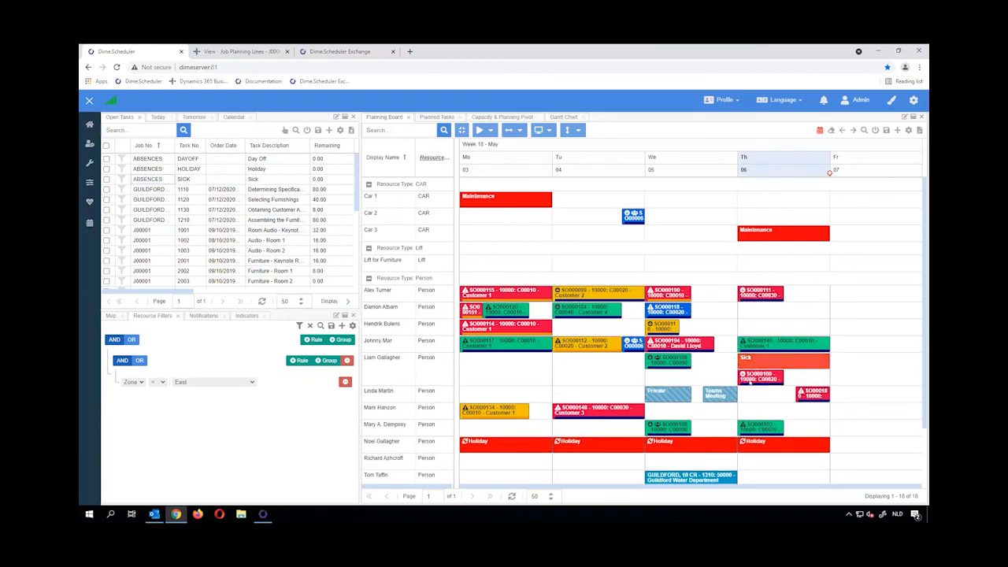
Step: Filter the resources by the sick person's Thursday service appointment and reassign that appointment to the first qualified person in the Person group
mouse_move(759, 377)
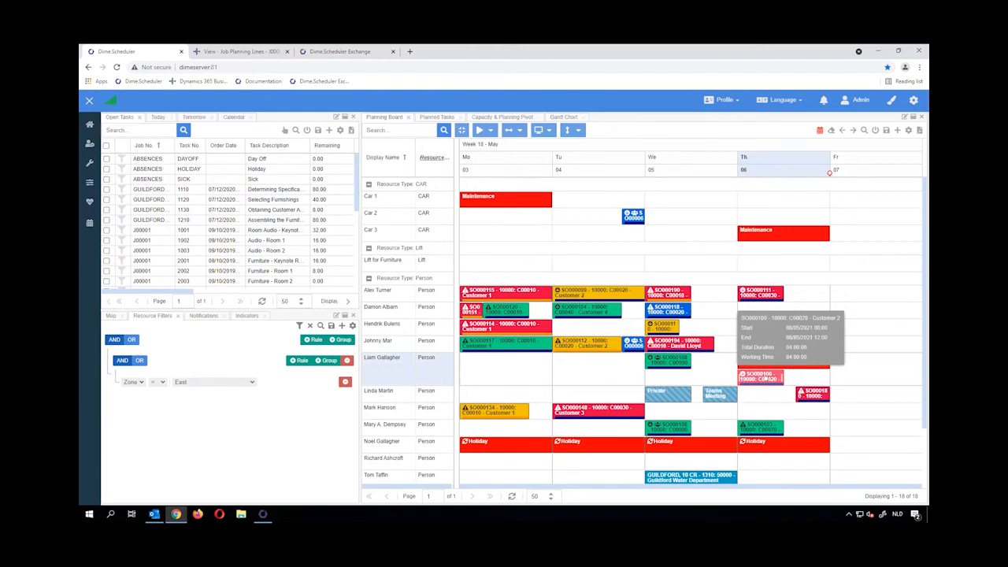
right_click(765, 376)
left_click(791, 319)
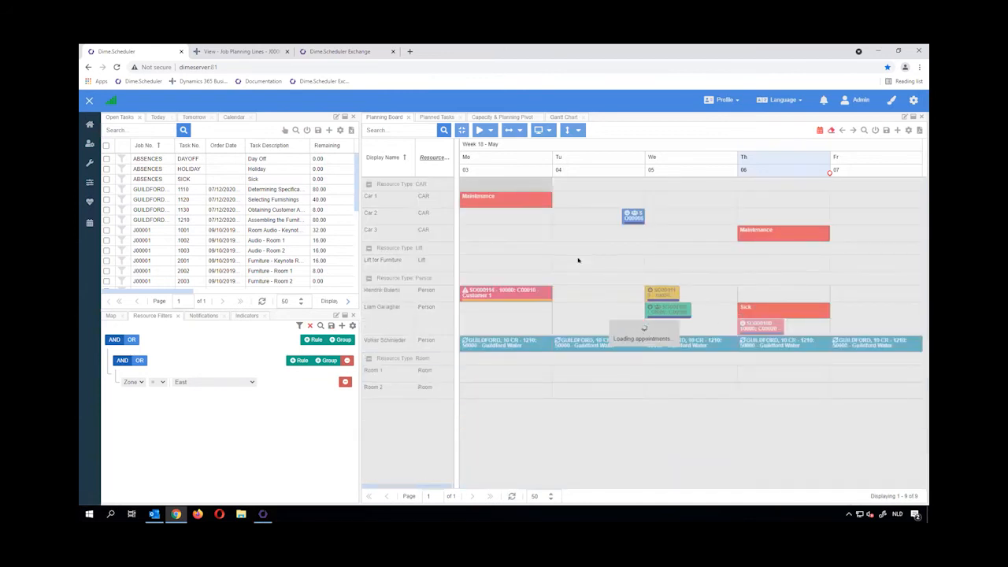
scroll(118, 266, "down", 5)
scroll(116, 270, "up", 5)
mouse_move(765, 303)
left_click_drag(765, 303, 781, 293)
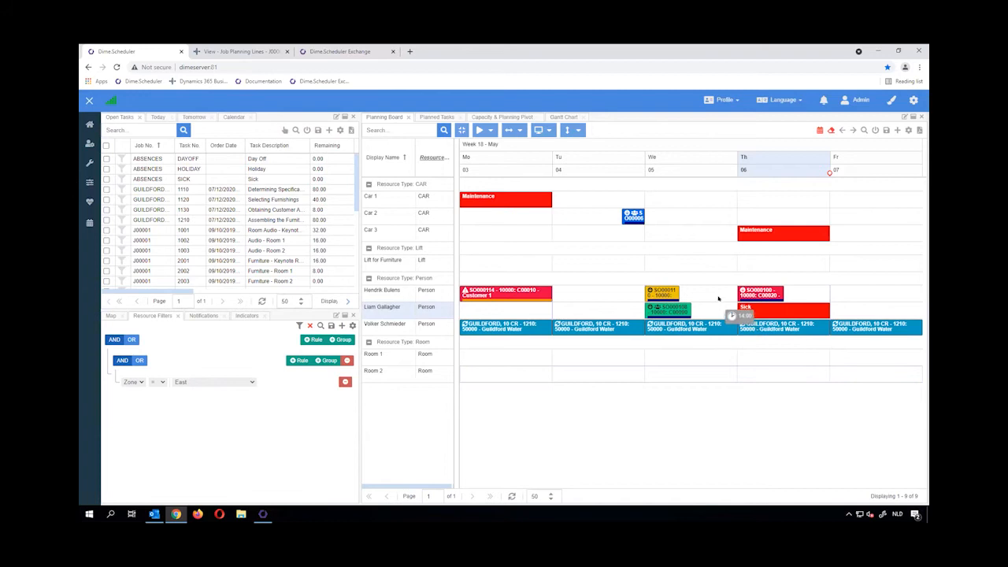
mouse_move(769, 292)
Step: Clear the resource filter and schedule Guildford Water Department tasks 1210 on Tuesday 4 May and 1110 on Wednesday 5 May for the person without appointments
scroll(245, 197, "right", 5)
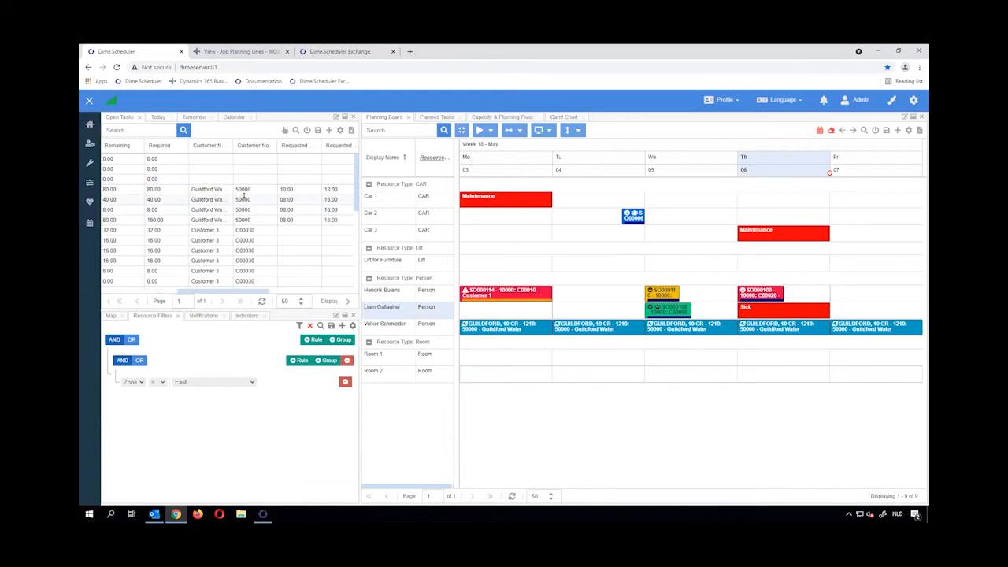
scroll(245, 197, "right", 2)
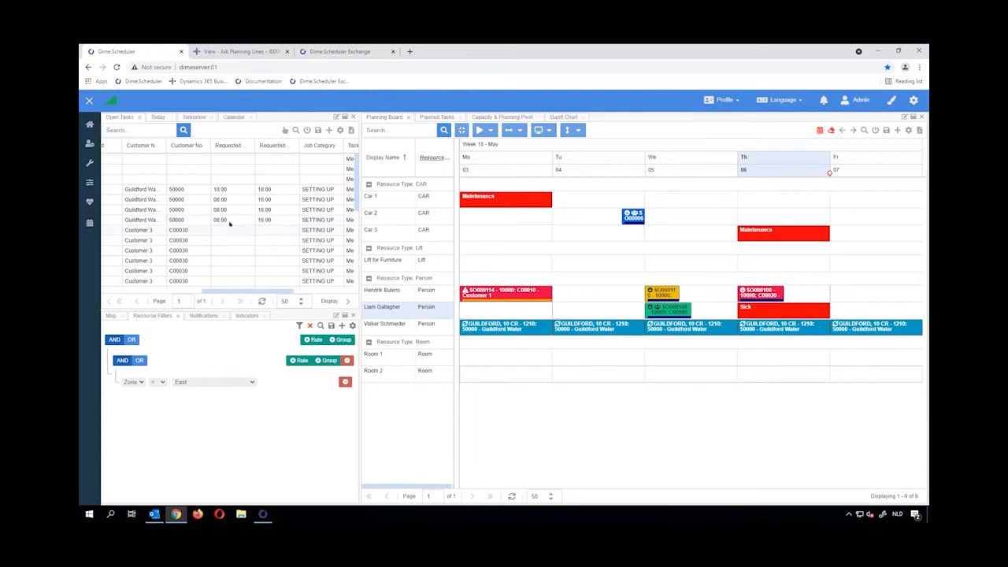
mouse_move(240, 221)
left_mouse_down()
mouse_move(366, 266)
mouse_move(230, 220)
left_mouse_up()
left_click(829, 130)
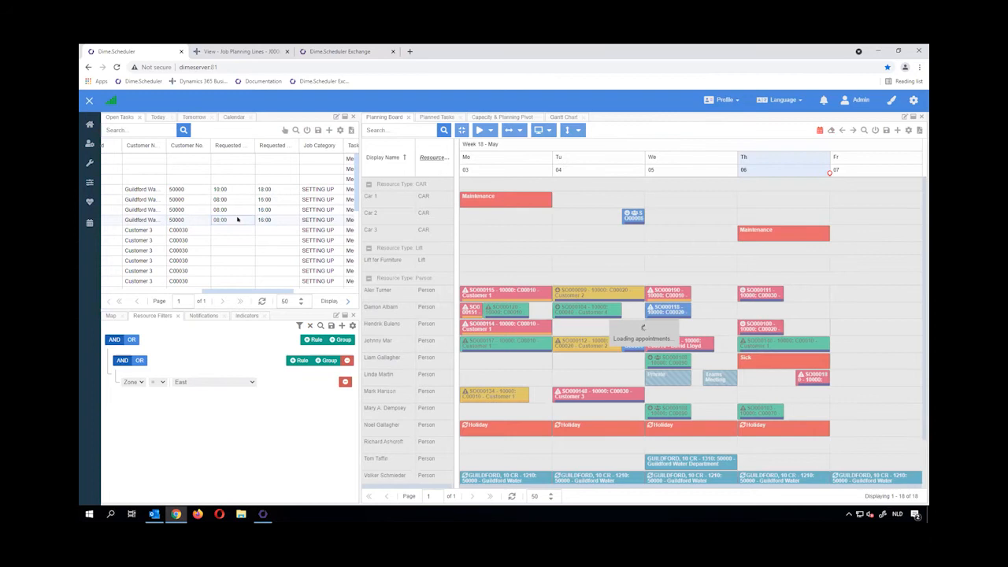
left_click_drag(238, 219, 618, 447)
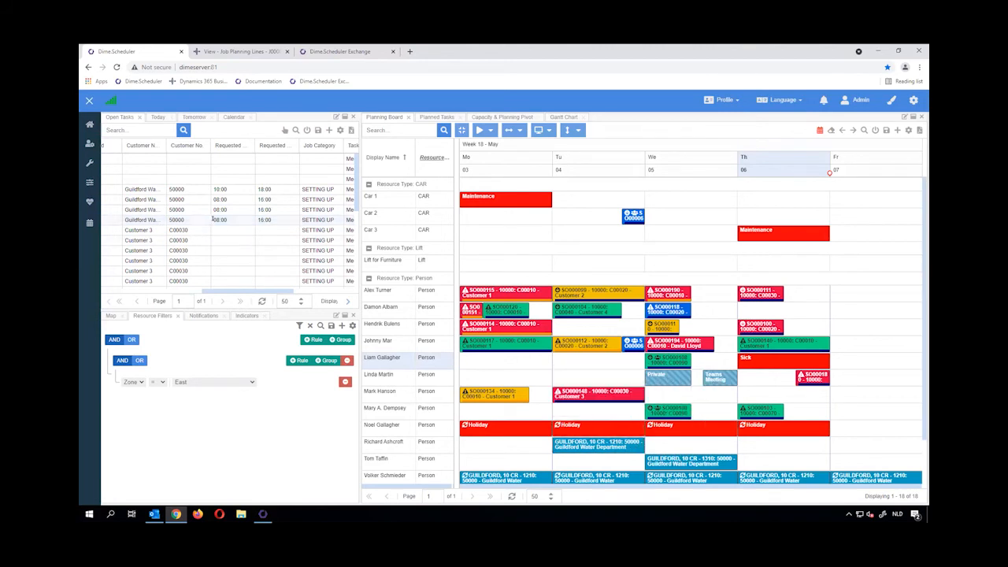
left_click_drag(230, 189, 668, 446)
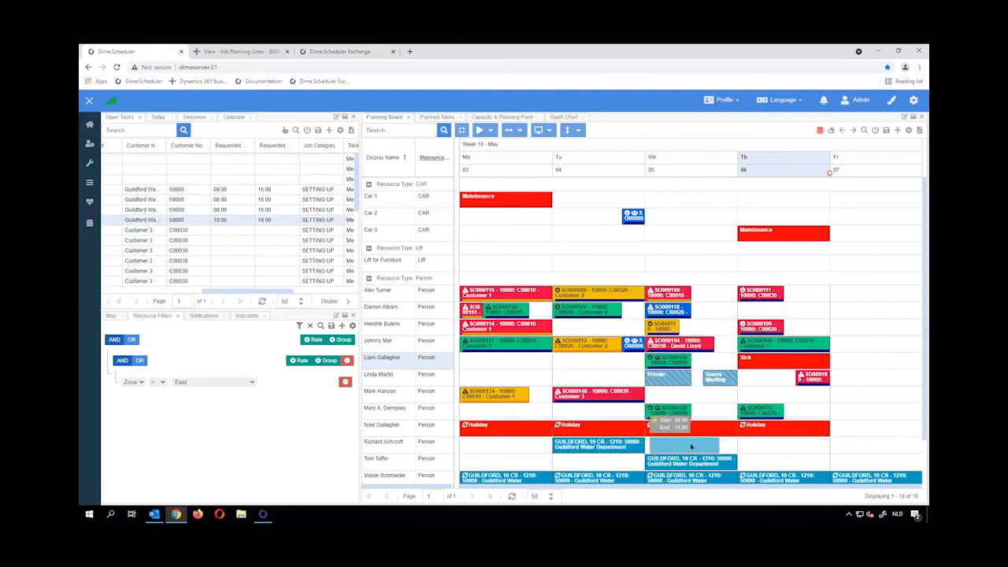
mouse_move(691, 448)
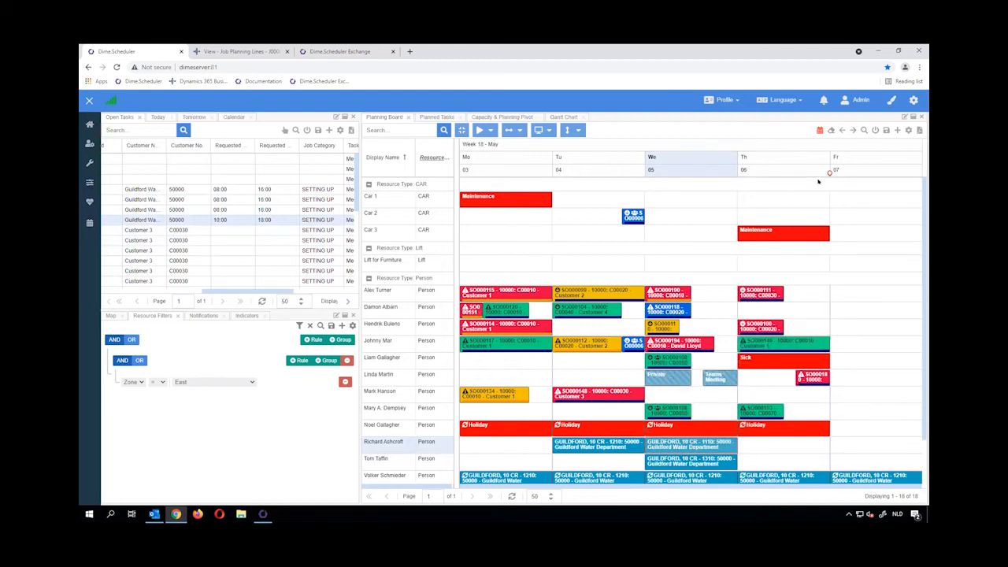
Step: Open the Rental Planning user profile, show the planning board from 3 May, and load the Capacity & Planning Pivot data
left_click(723, 100)
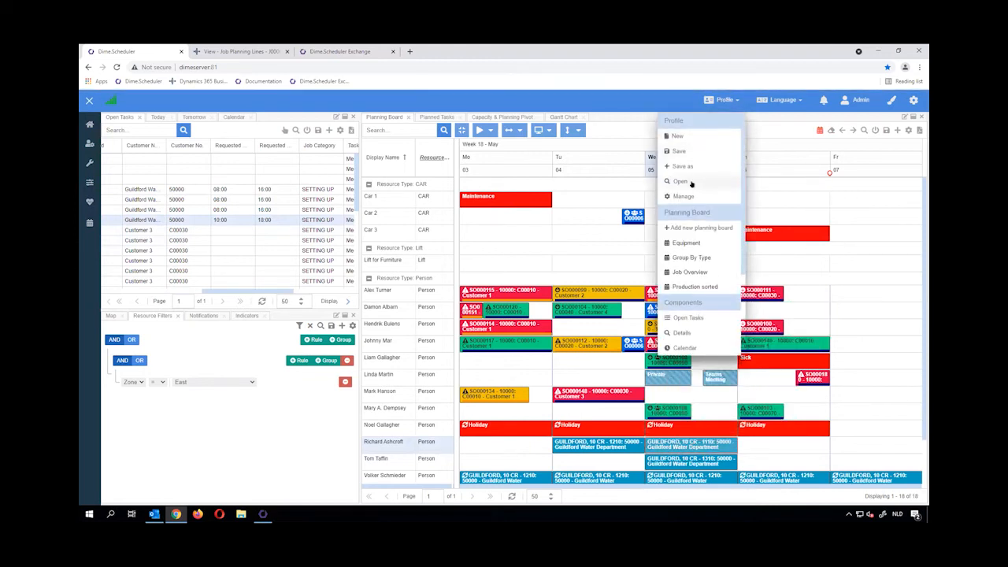
left_click(691, 182)
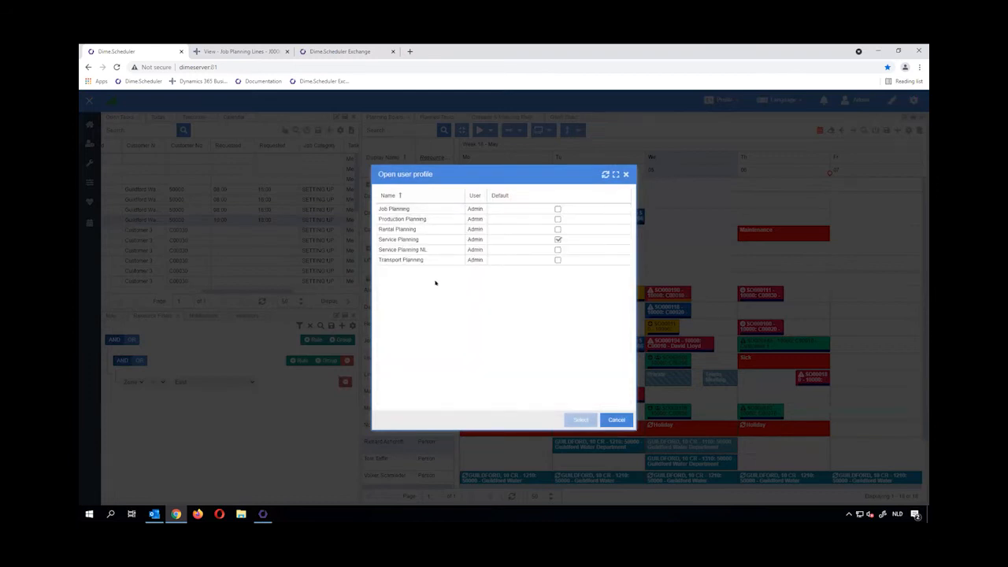
double_click(405, 230)
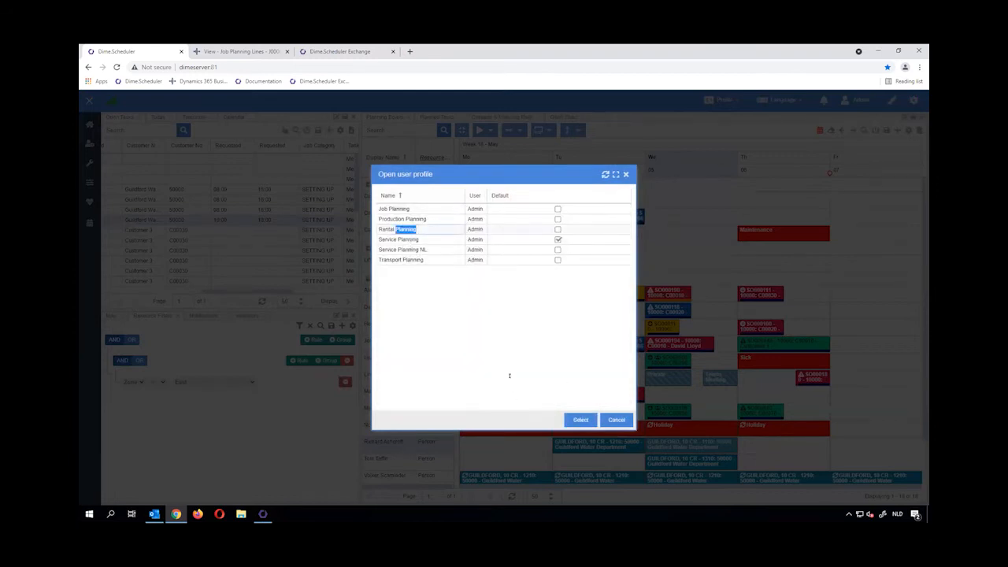
left_click(576, 420)
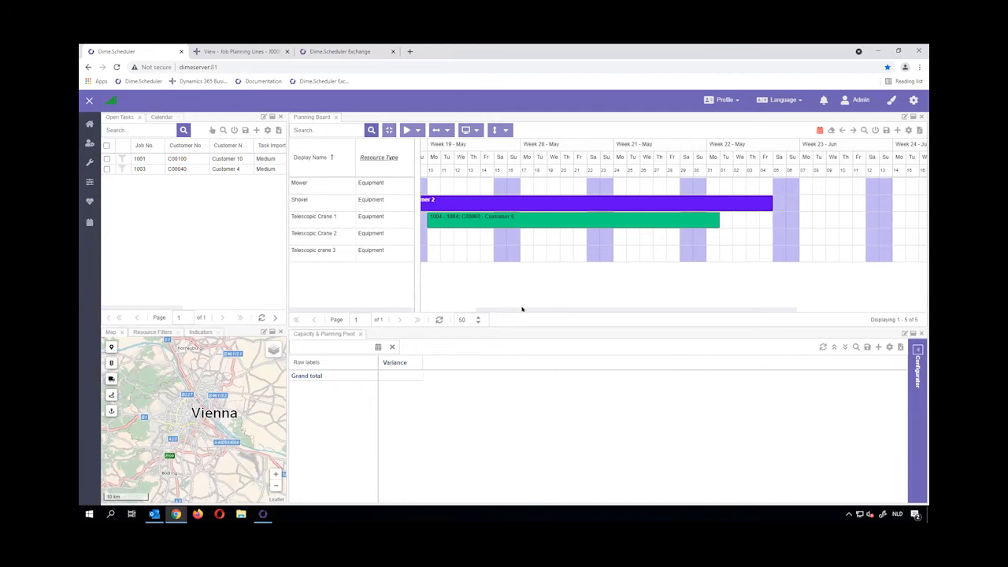
left_click_drag(521, 308, 448, 312)
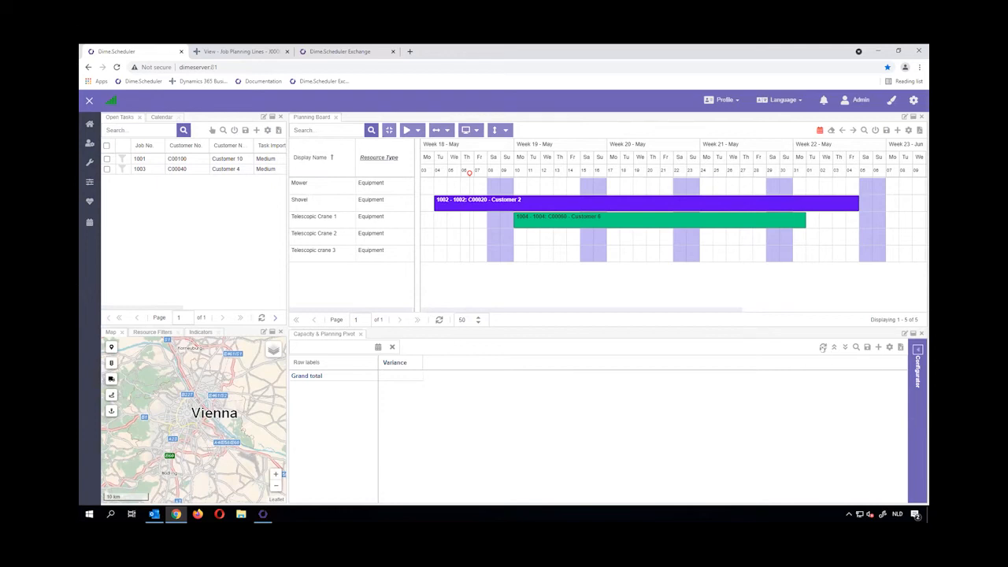
left_click(823, 347)
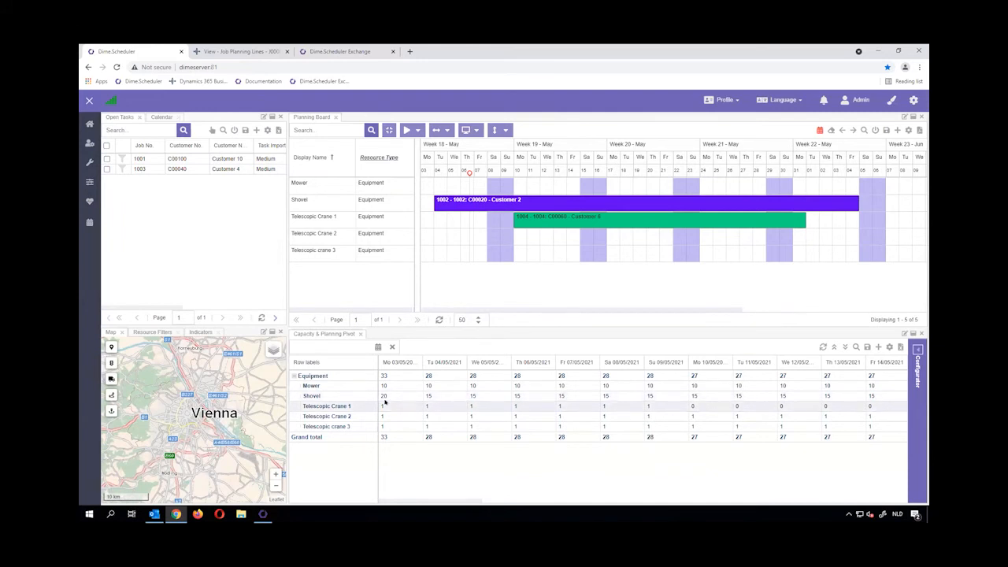
Step: Schedule Customer 4's rental task on Telescopic crane 3 from Monday 10 May and refresh the Capacity & Planning Pivot
left_click_drag(177, 168, 758, 252)
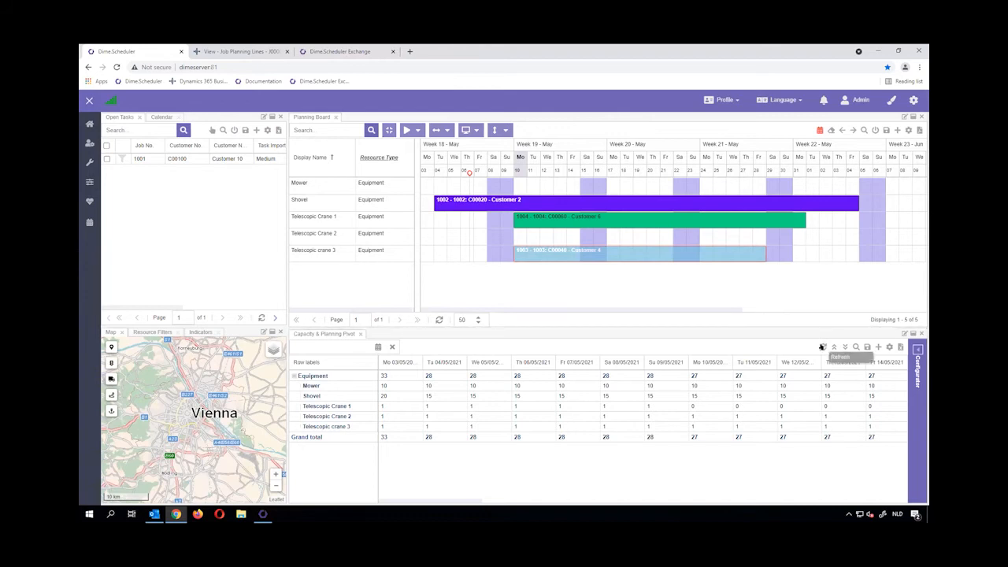
mouse_move(594, 254)
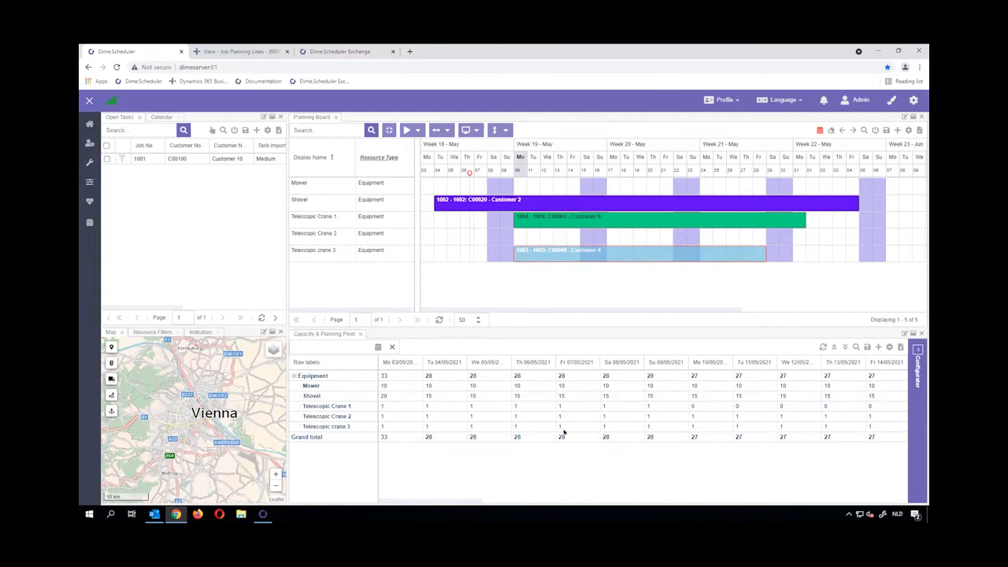
mouse_move(516, 252)
left_click(823, 346)
Step: Set the planned quantity of the Telescopic crane 3 appointment to 3 and refresh the Capacity & Planning Pivot
double_click(582, 253)
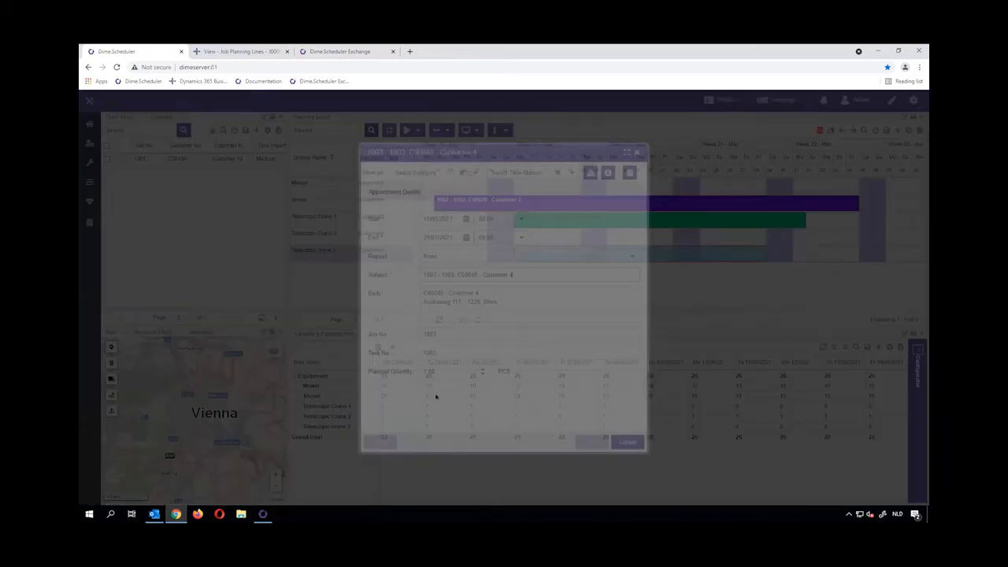
left_click(393, 372)
type("3")
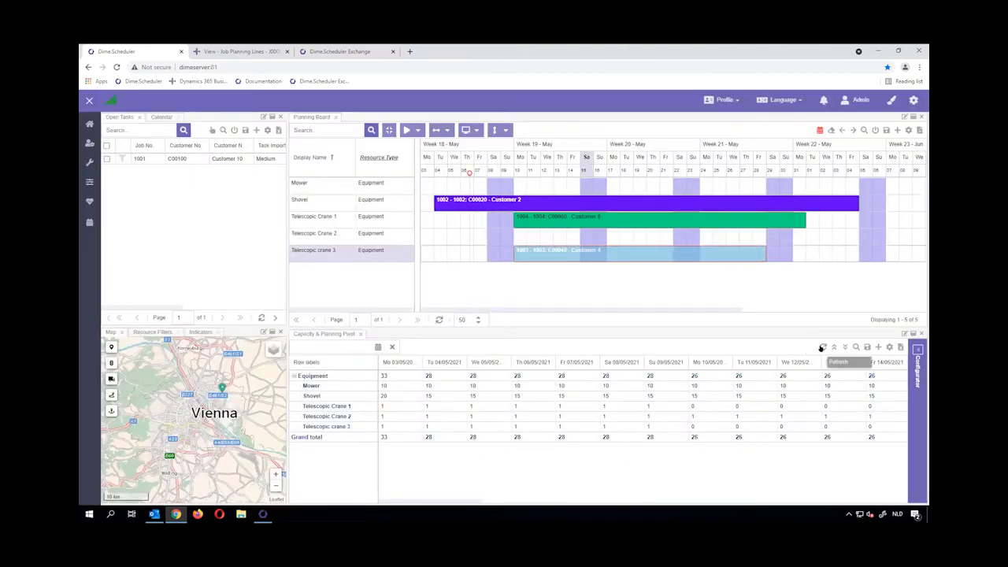
left_click(822, 348)
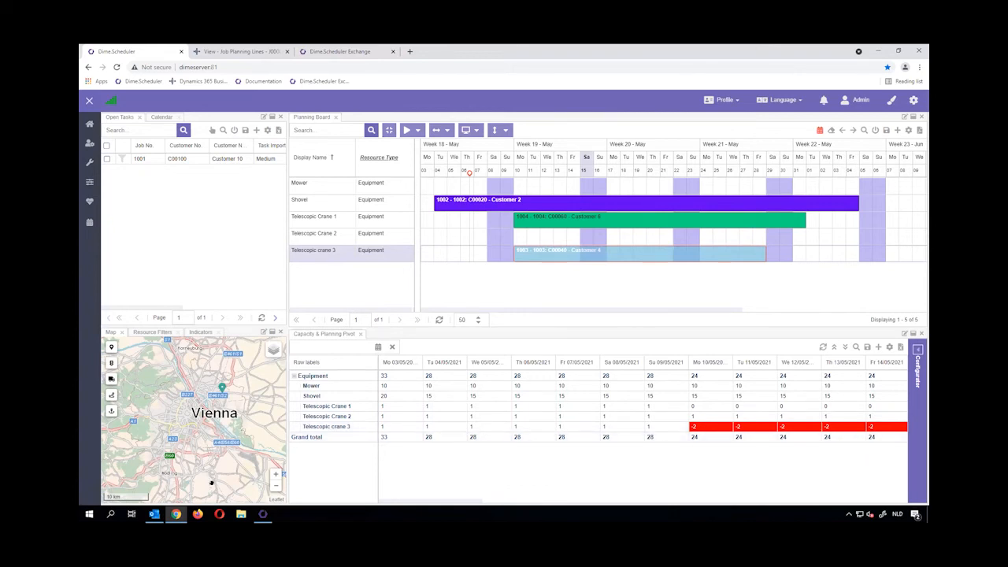
Step: Switch to the Dime.Scheduler Installation Center and load the saved ds-webinar-config configuration file
left_click(263, 514)
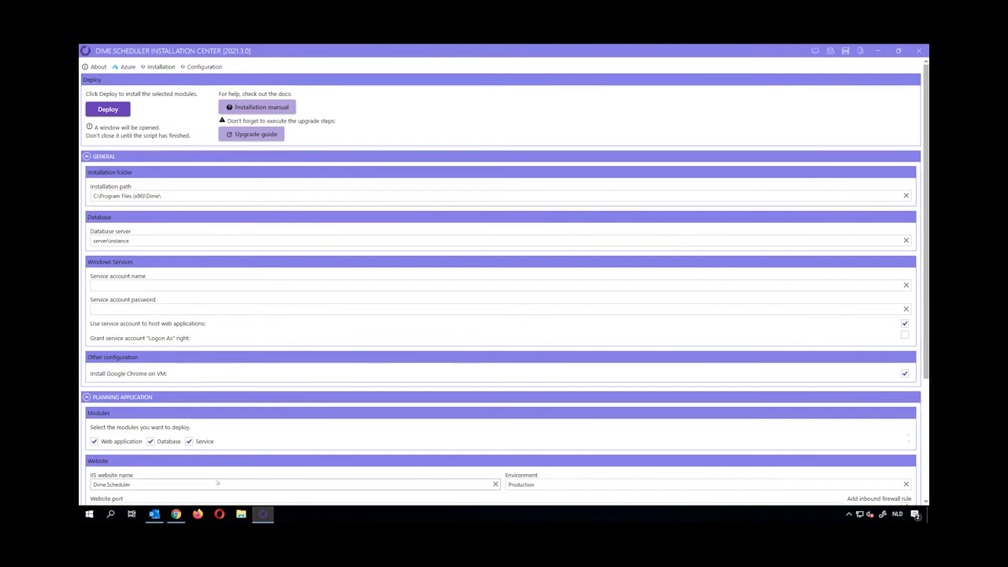
scroll(187, 339, "down", 5)
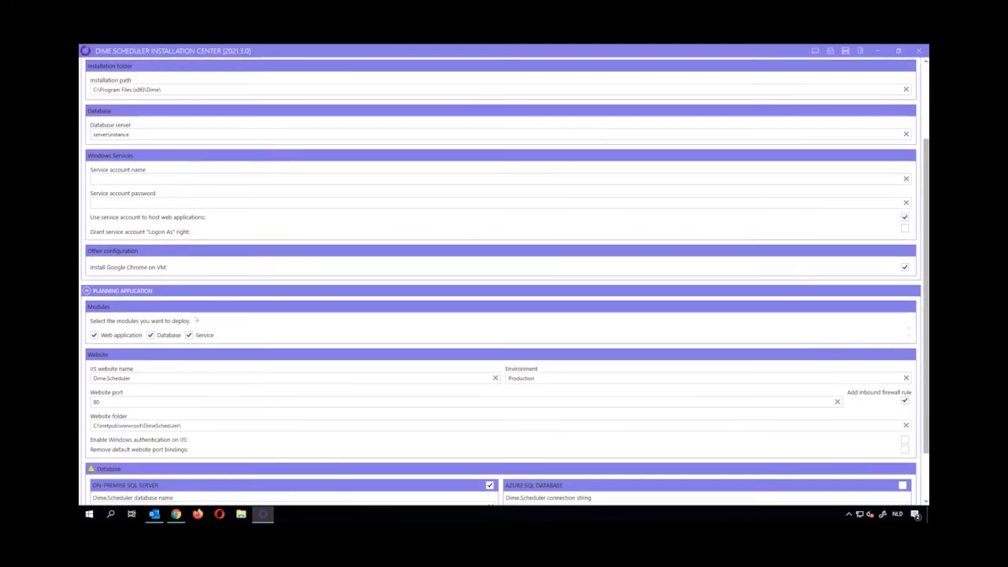
scroll(196, 321, "up", 5)
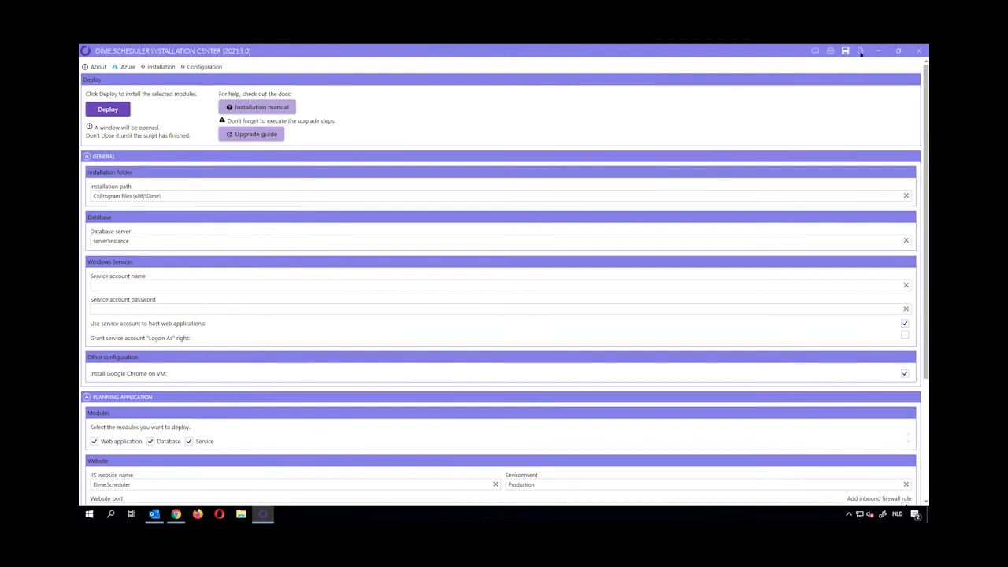
key("ctrl+o")
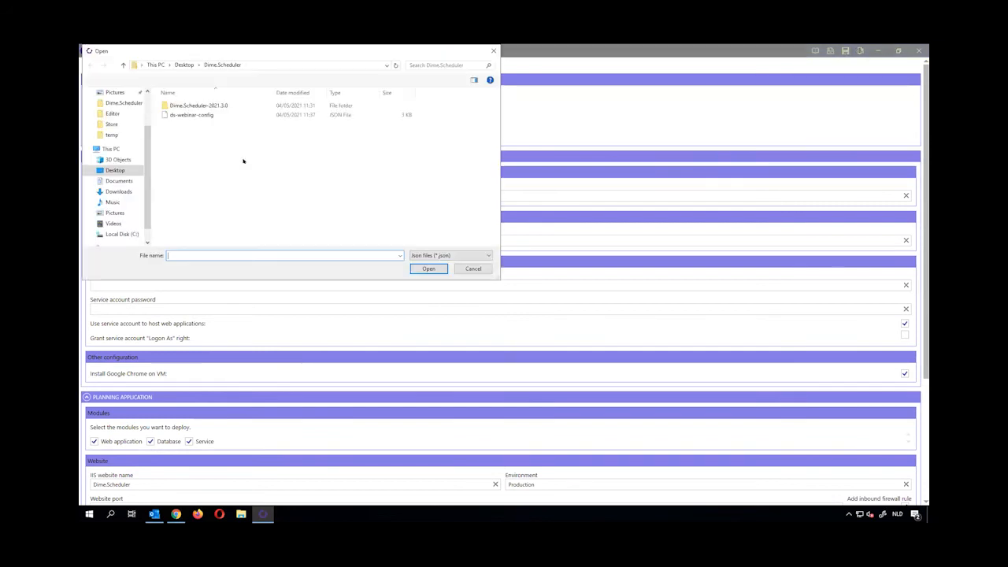
double_click(189, 117)
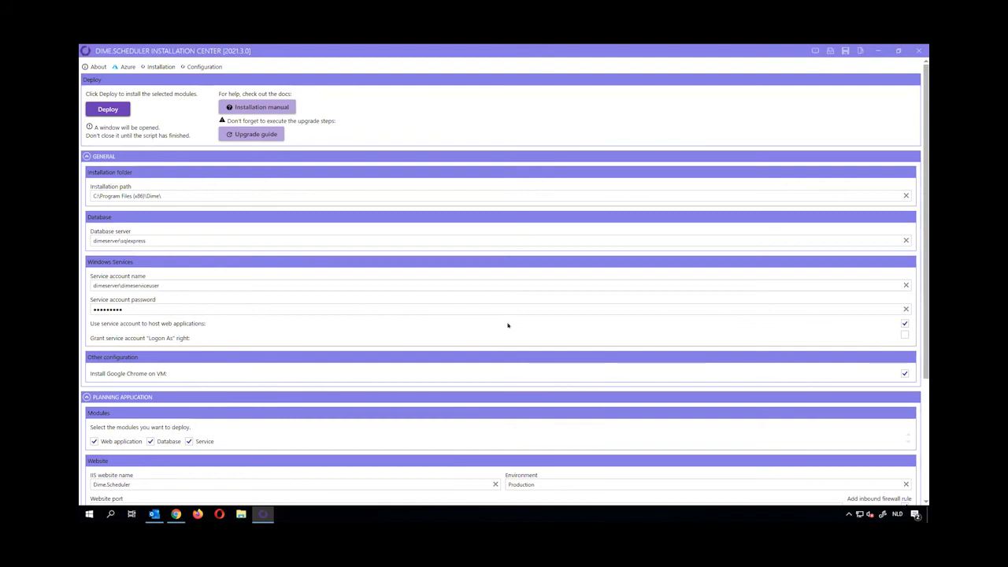
Step: Expand the Exchange section and examine its Windows Service settings for Office 365 synchronization, including the Client ID and Tenant ID fields
scroll(520, 318, "down", 4)
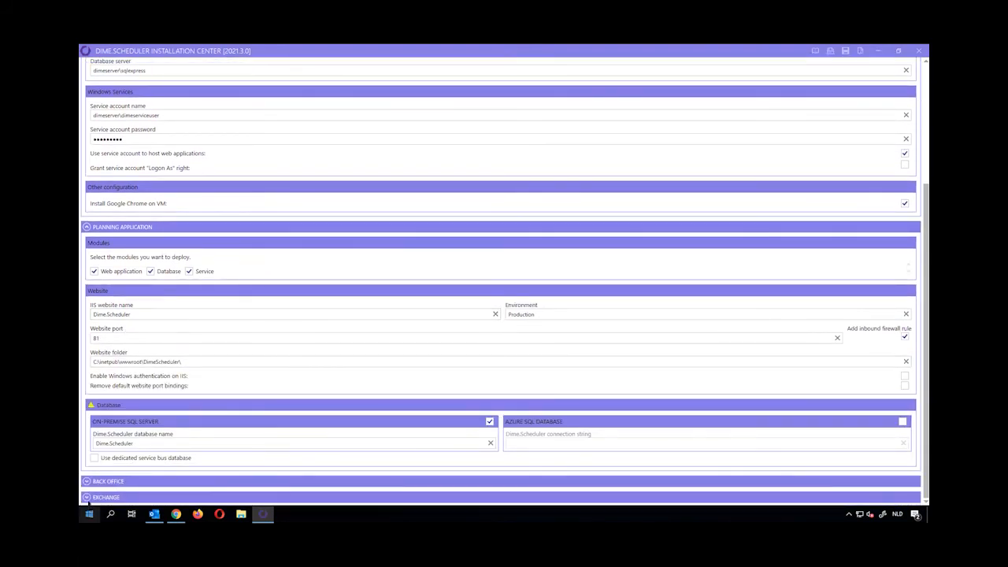
left_click(87, 497)
scroll(310, 309, "down", 8)
scroll(328, 377, "down", 10)
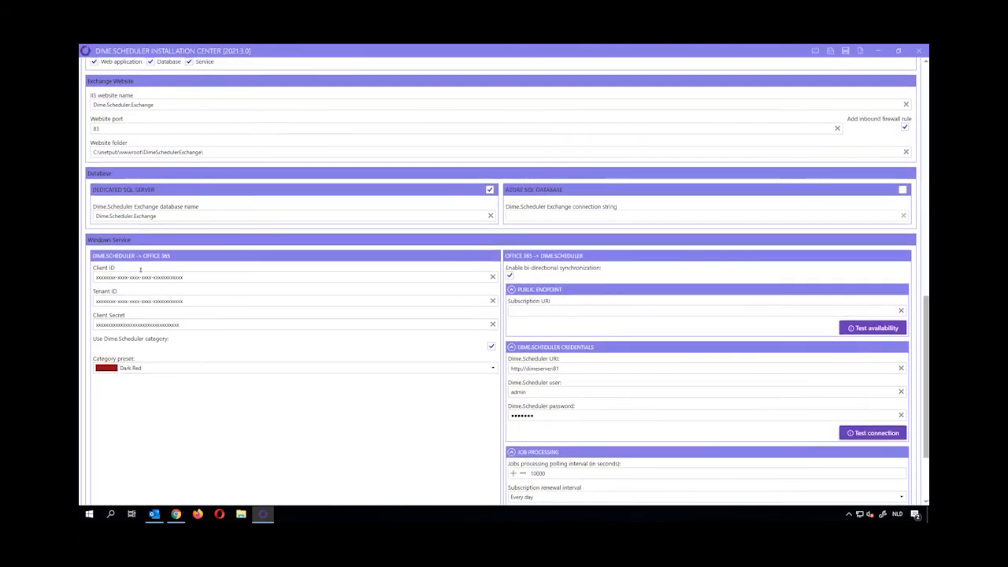
left_click_drag(211, 276, 137, 278)
left_click_drag(189, 300, 142, 299)
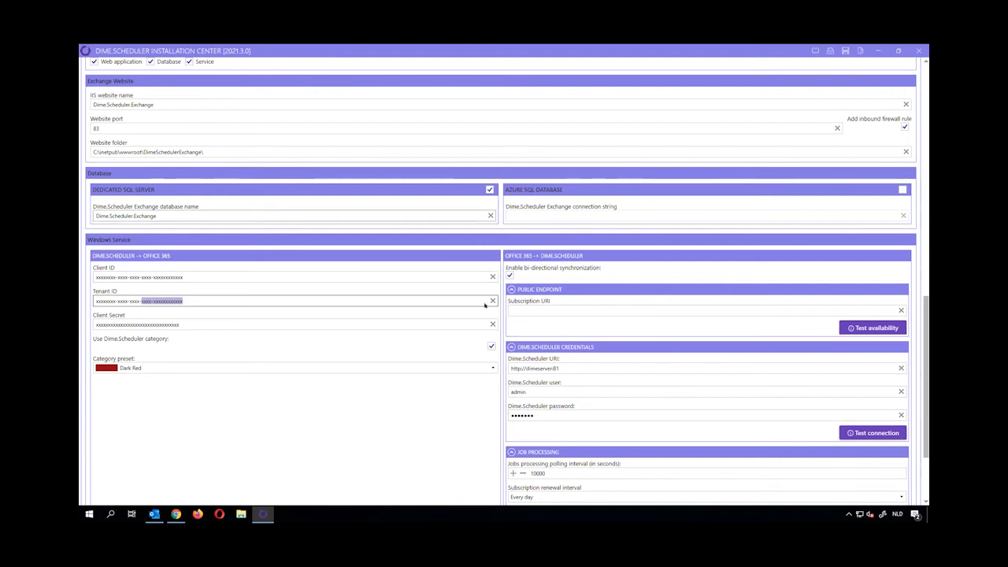
scroll(523, 219, "down", 1)
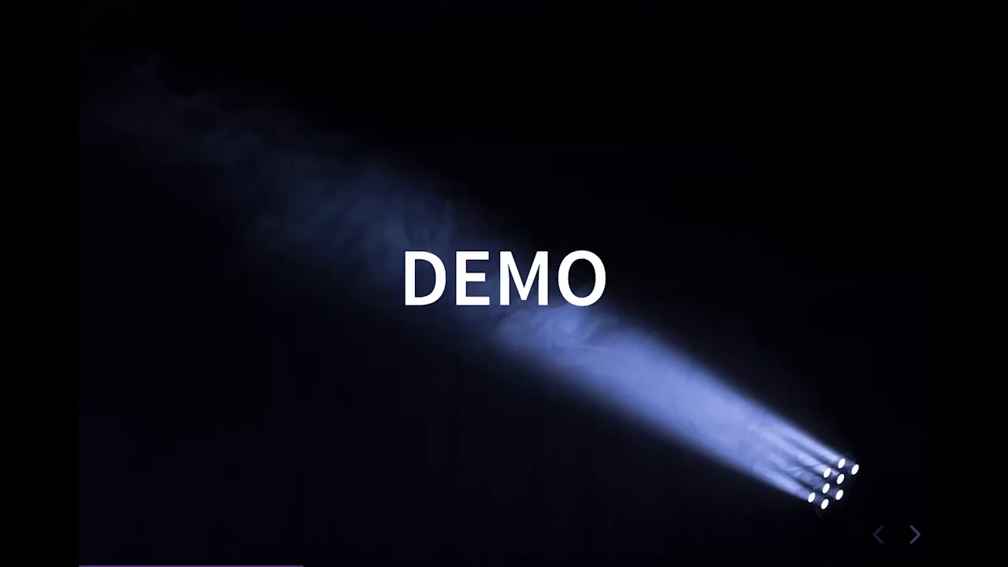
key("Right")
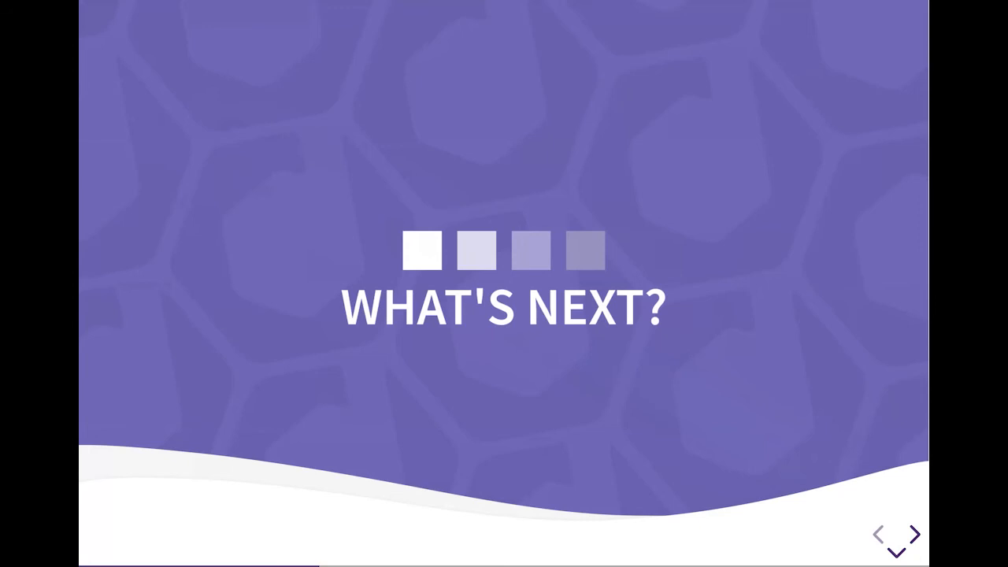
key("Down")
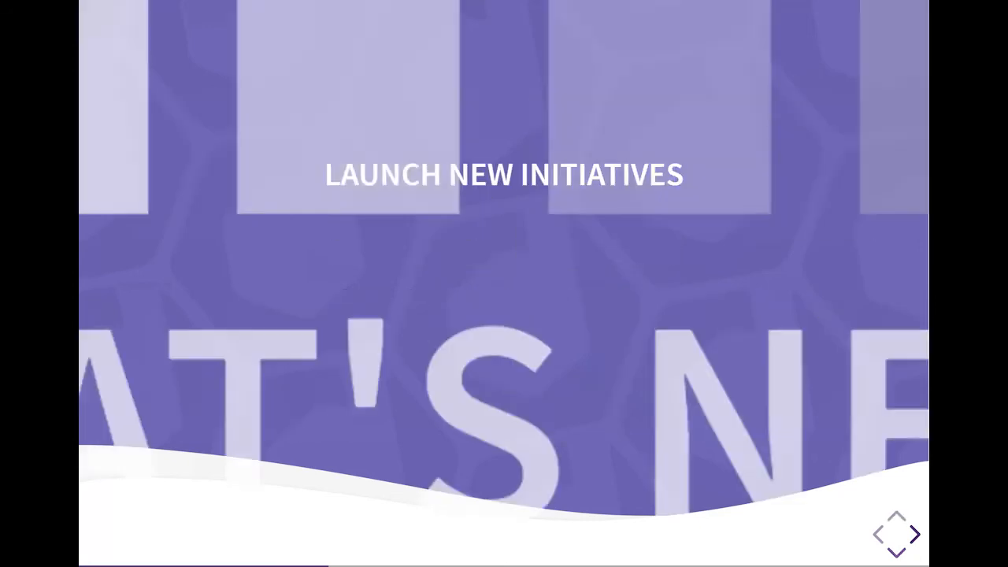